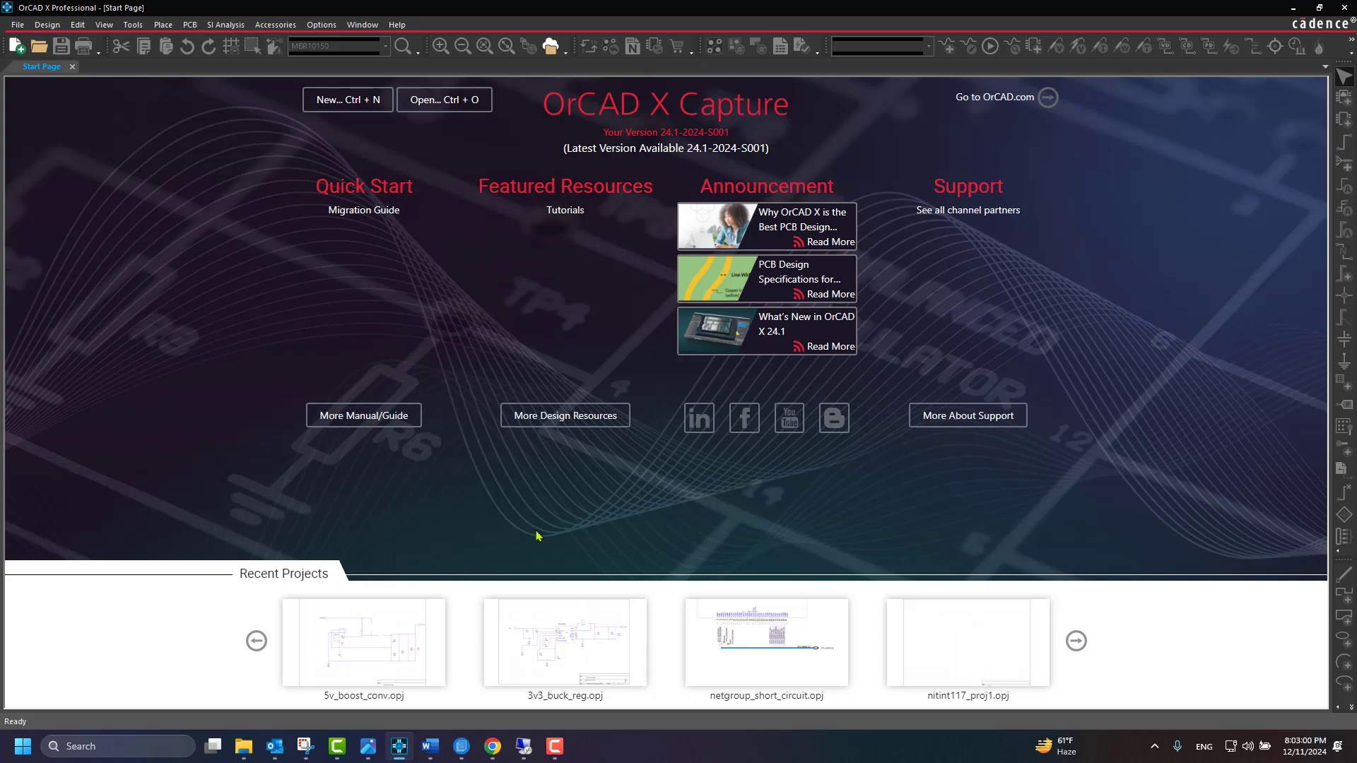
Open the 5v_boost_conv.opj recent project to show its PAGE1 boost converter schematic.
click(402, 649)
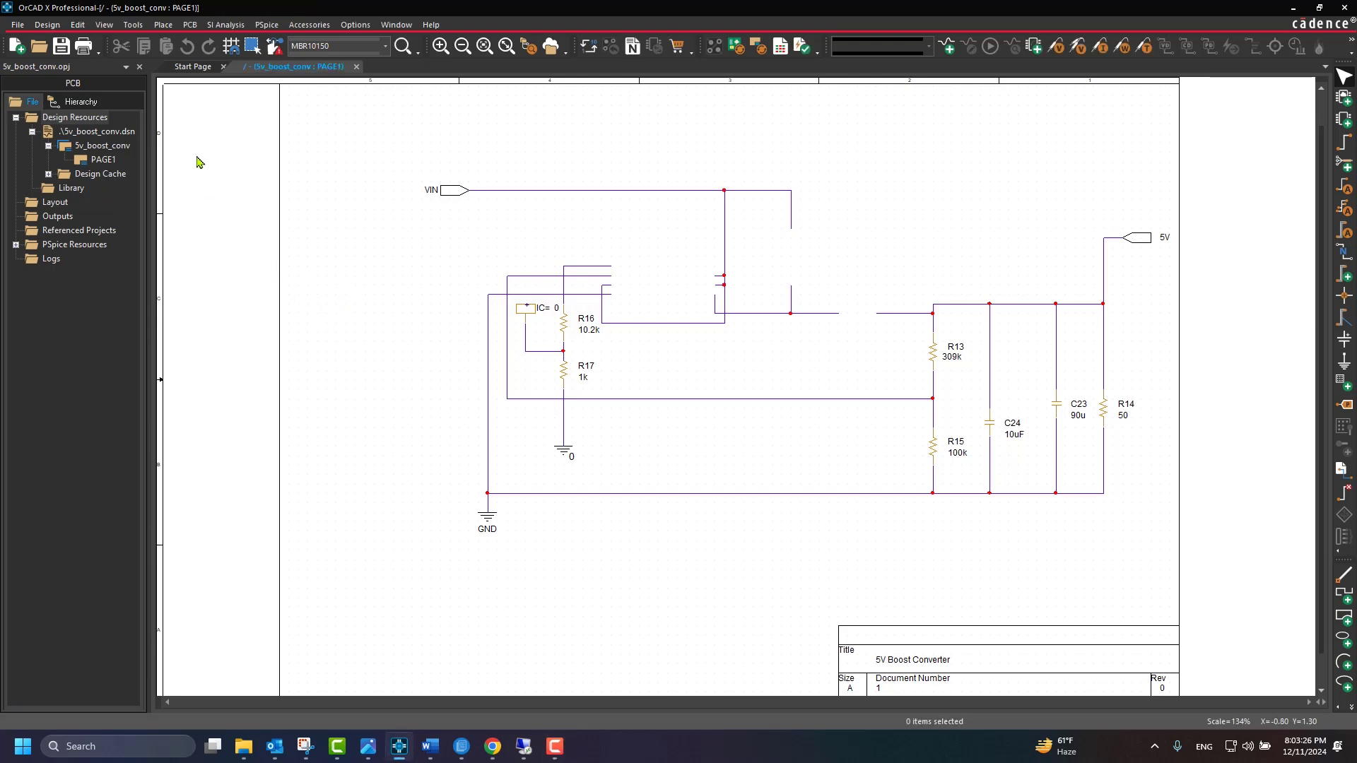
Search the SamacSys part library for LT1308.
click(163, 25)
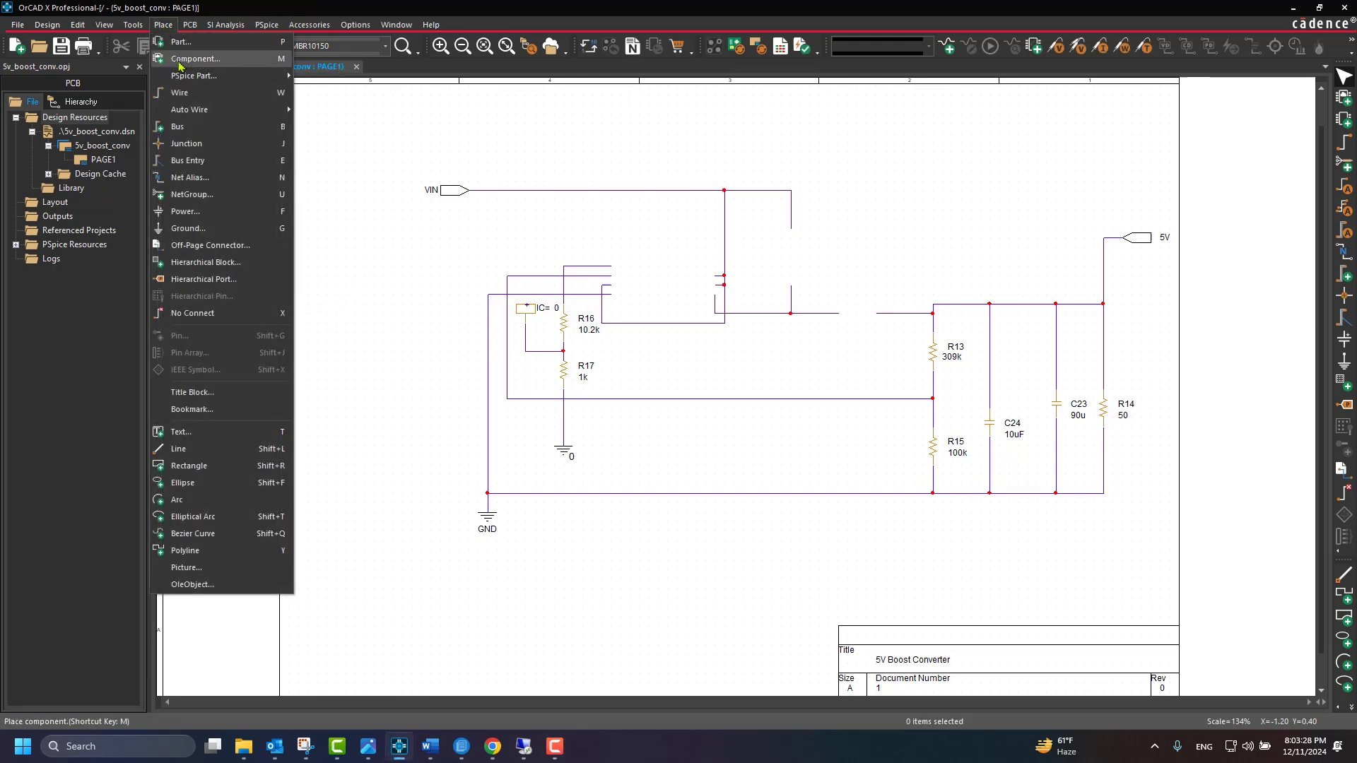
click(178, 42)
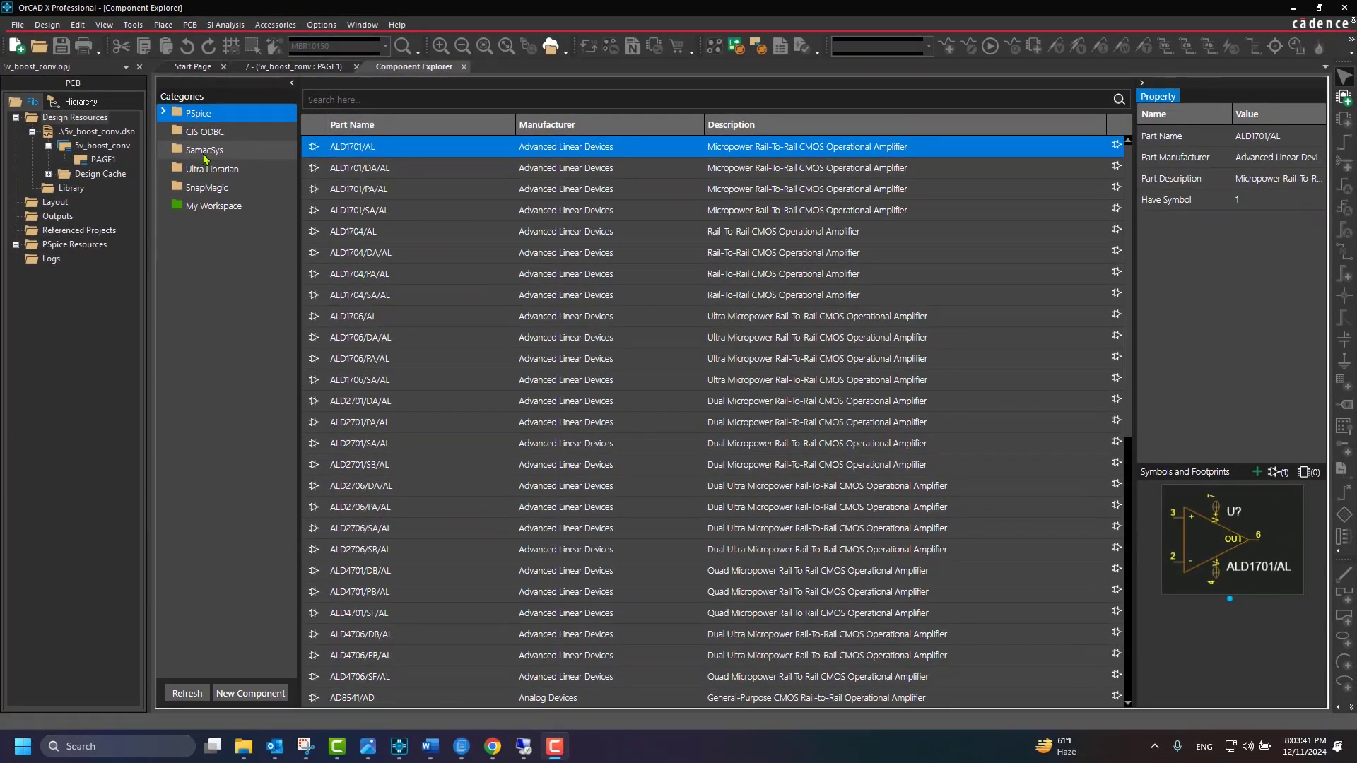
click(204, 150)
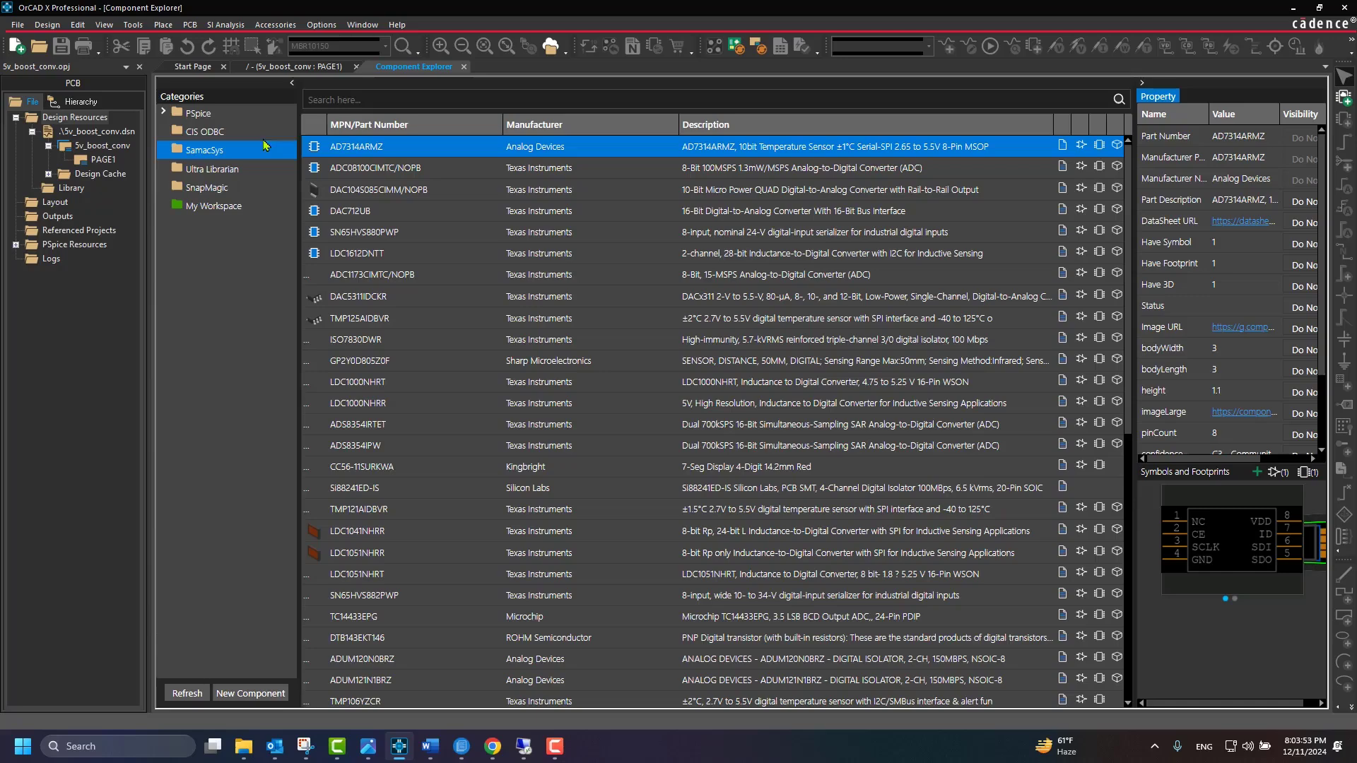
click(359, 99)
text(LT1308)
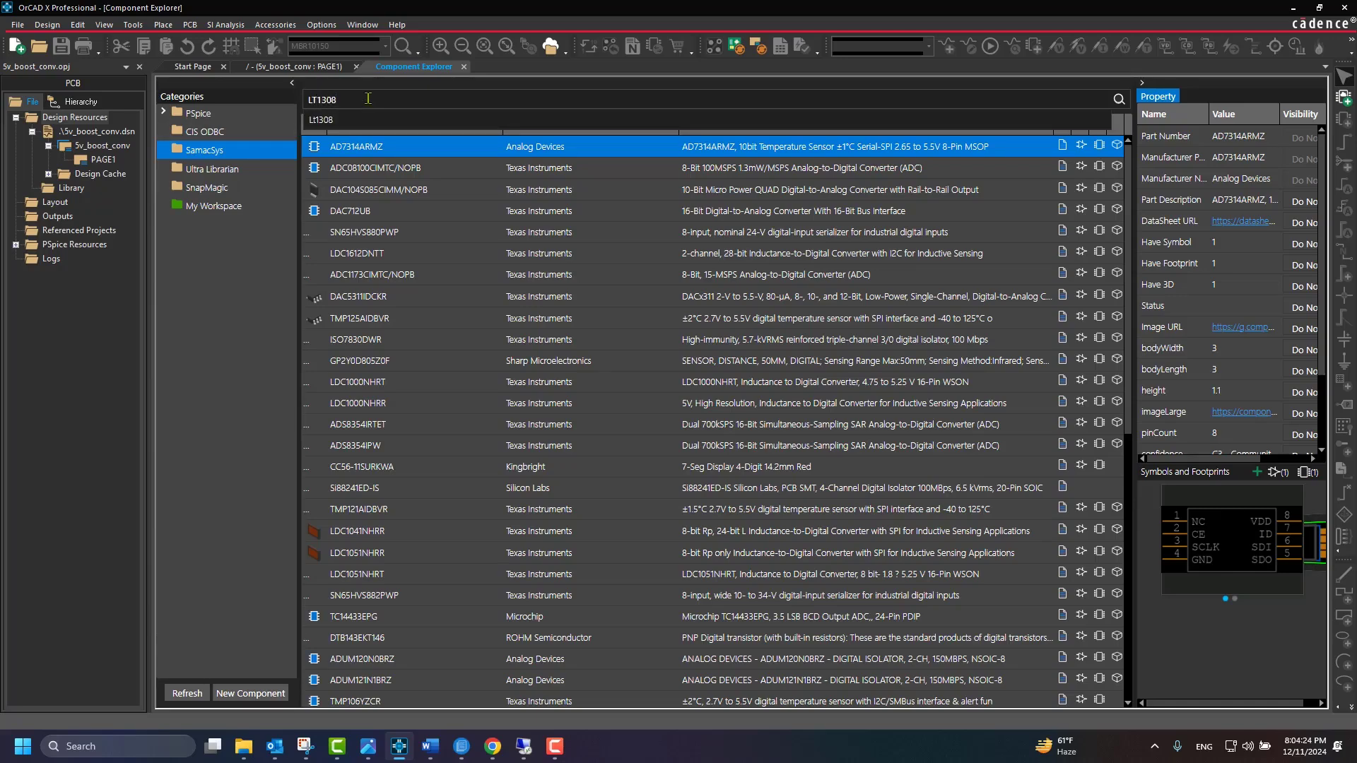
key(Return)
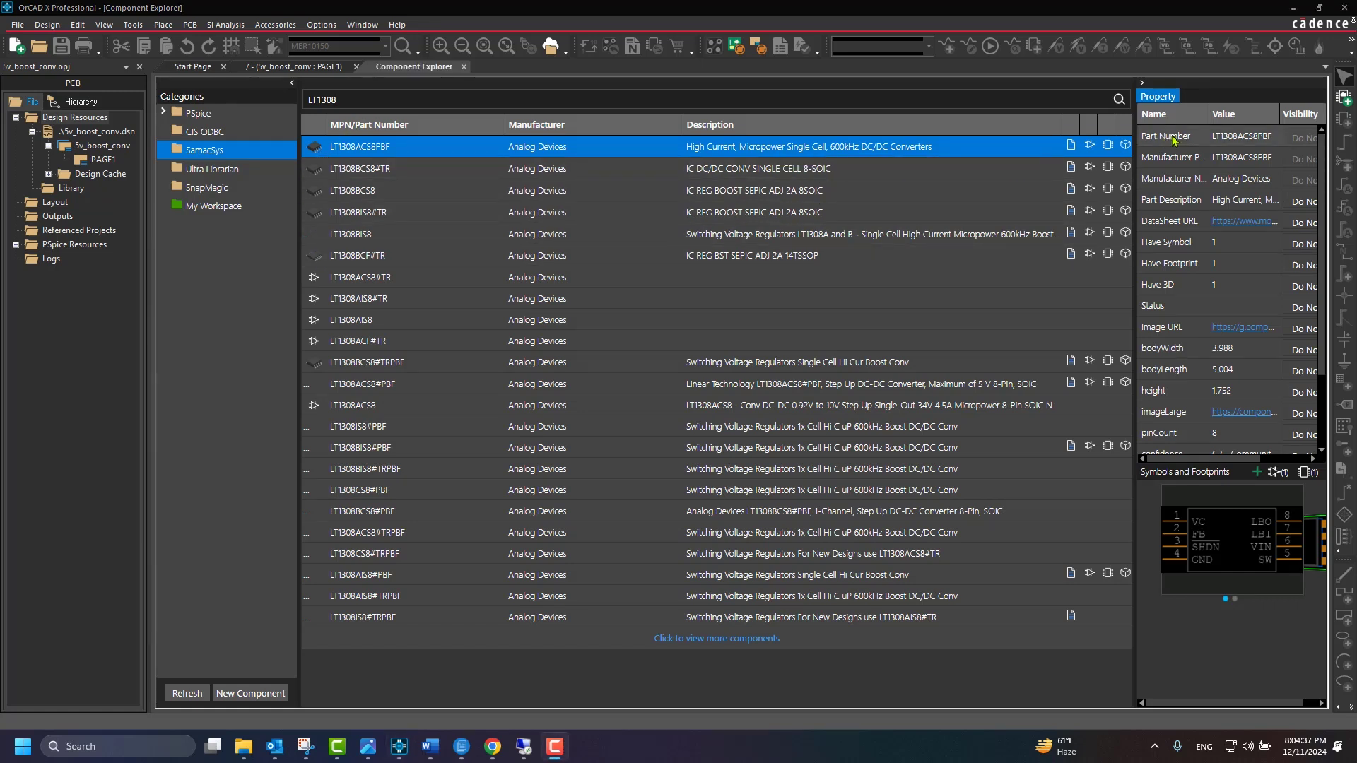
Preview the LT1308ACS8PBF footprint, then return to its schematic symbol.
scroll(1175, 142, down, 3)
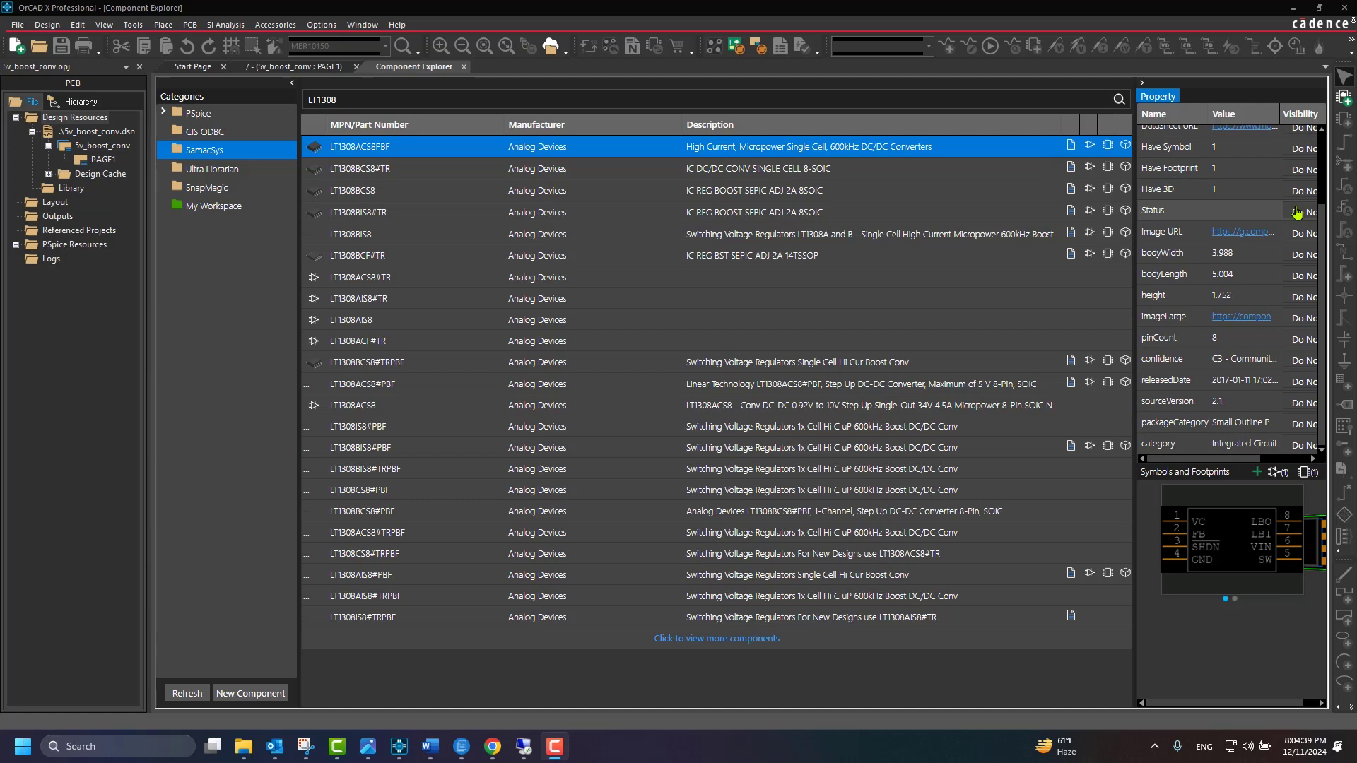
click(1319, 562)
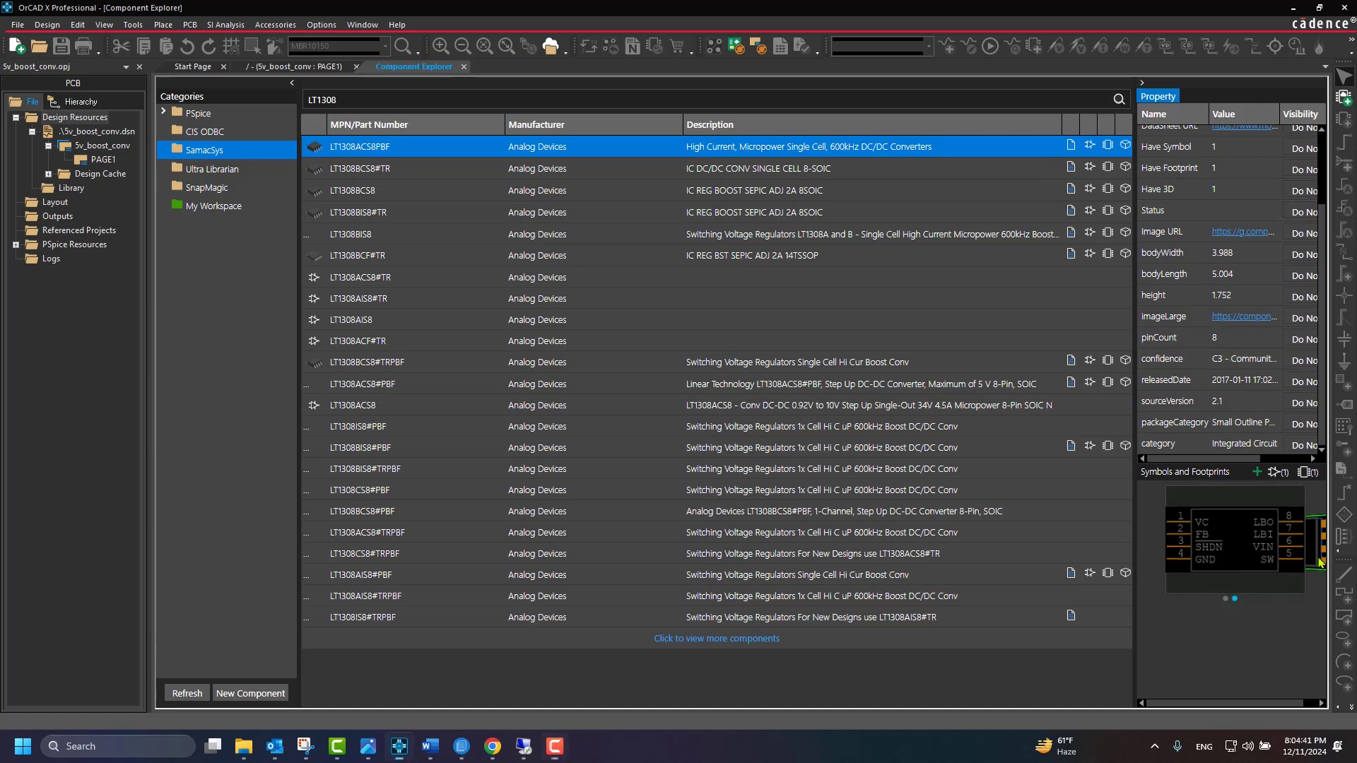
click(1319, 562)
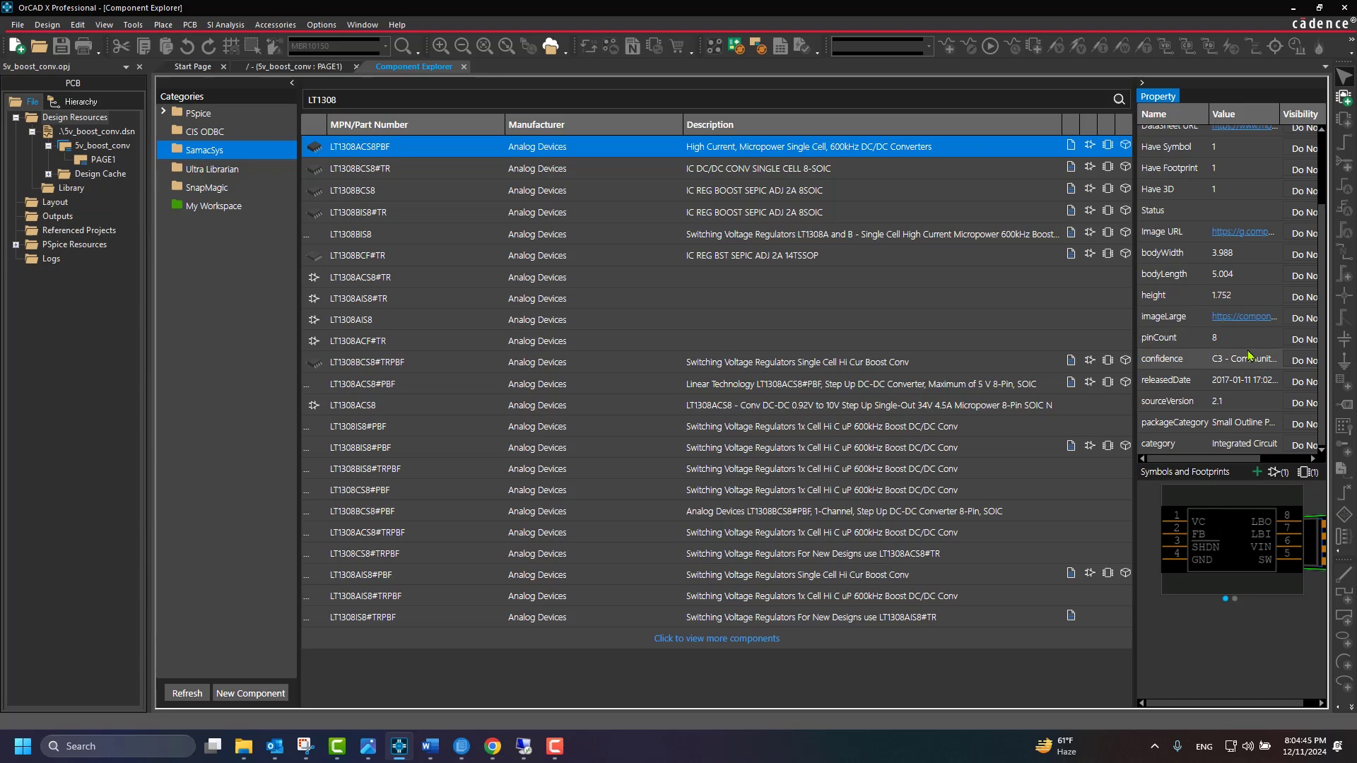
scroll(1197, 330, up, 3)
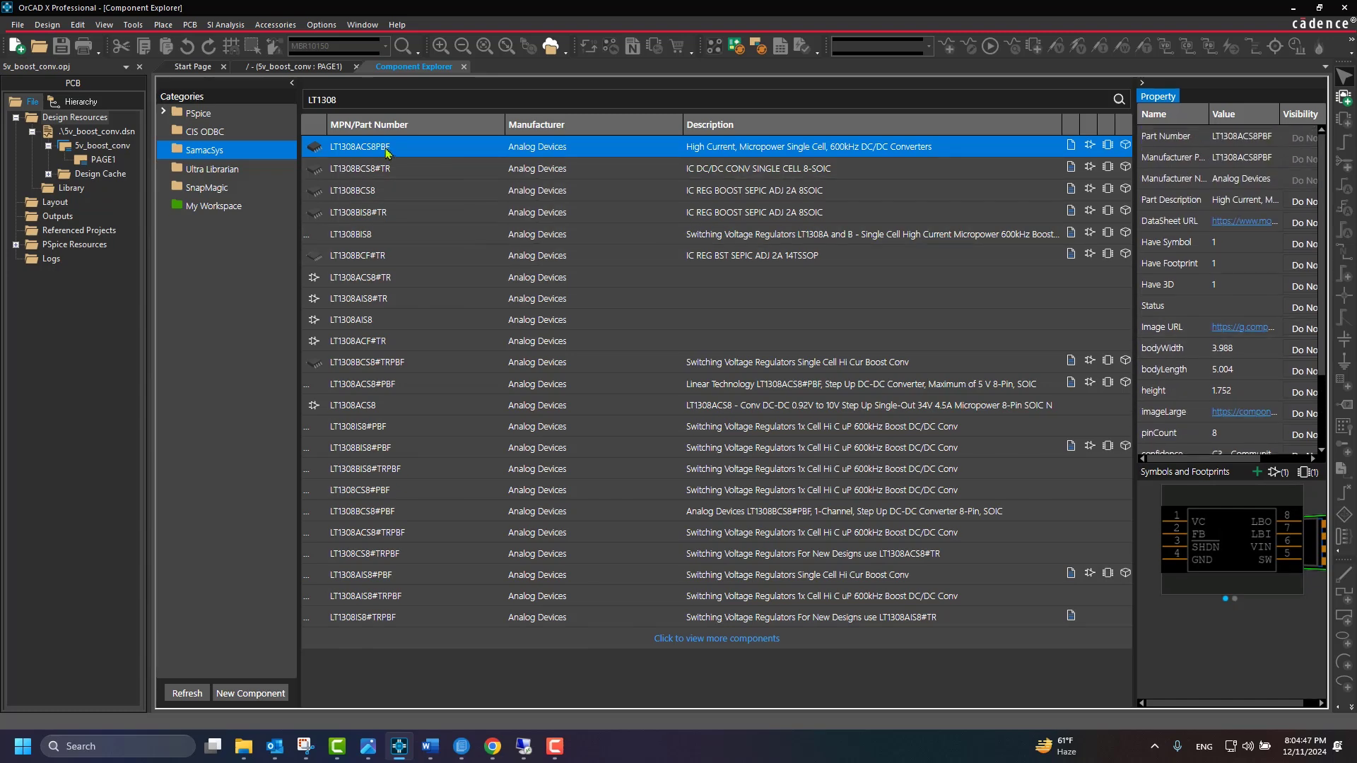
Place LT1308ACS8PBF as IC2 above the feedback resistors, with IC2 and value labels above it.
drag(386, 152, 638, 286)
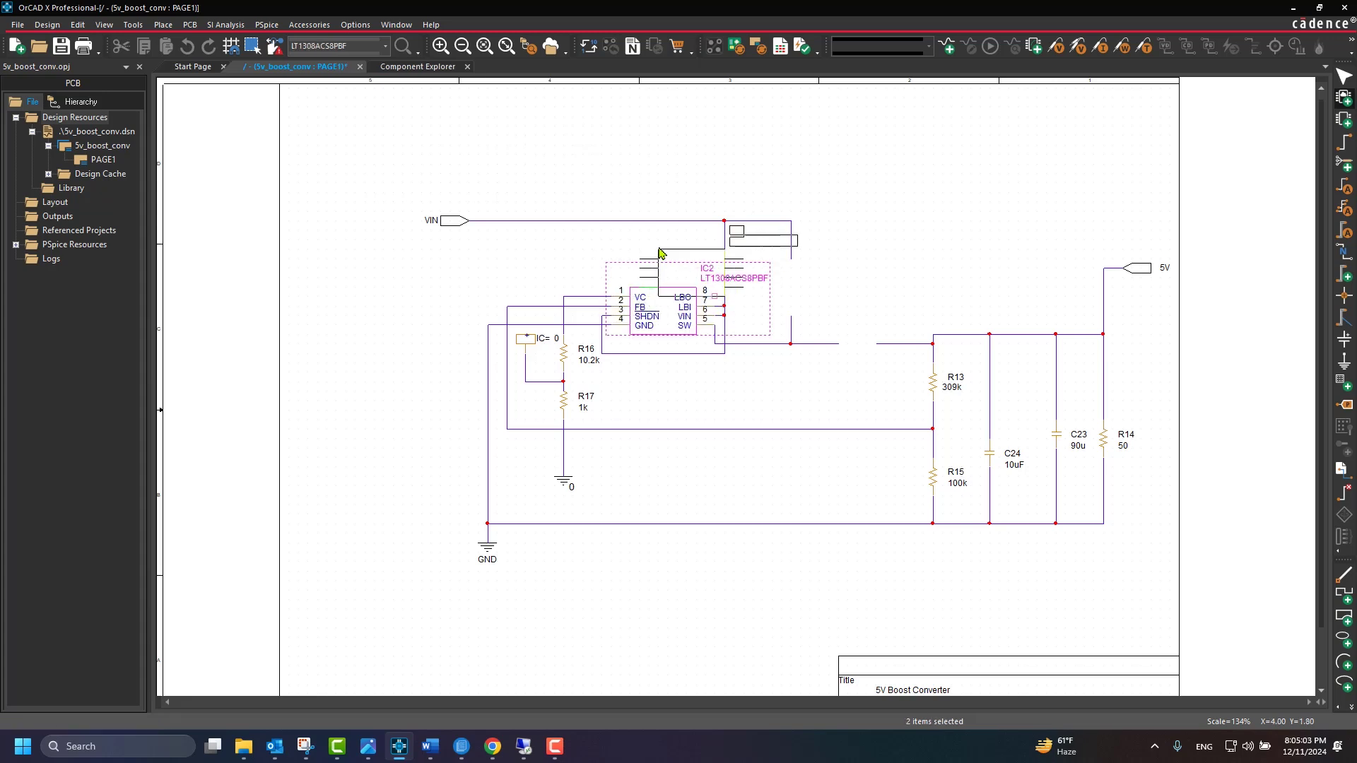
right_click(659, 252)
click(686, 252)
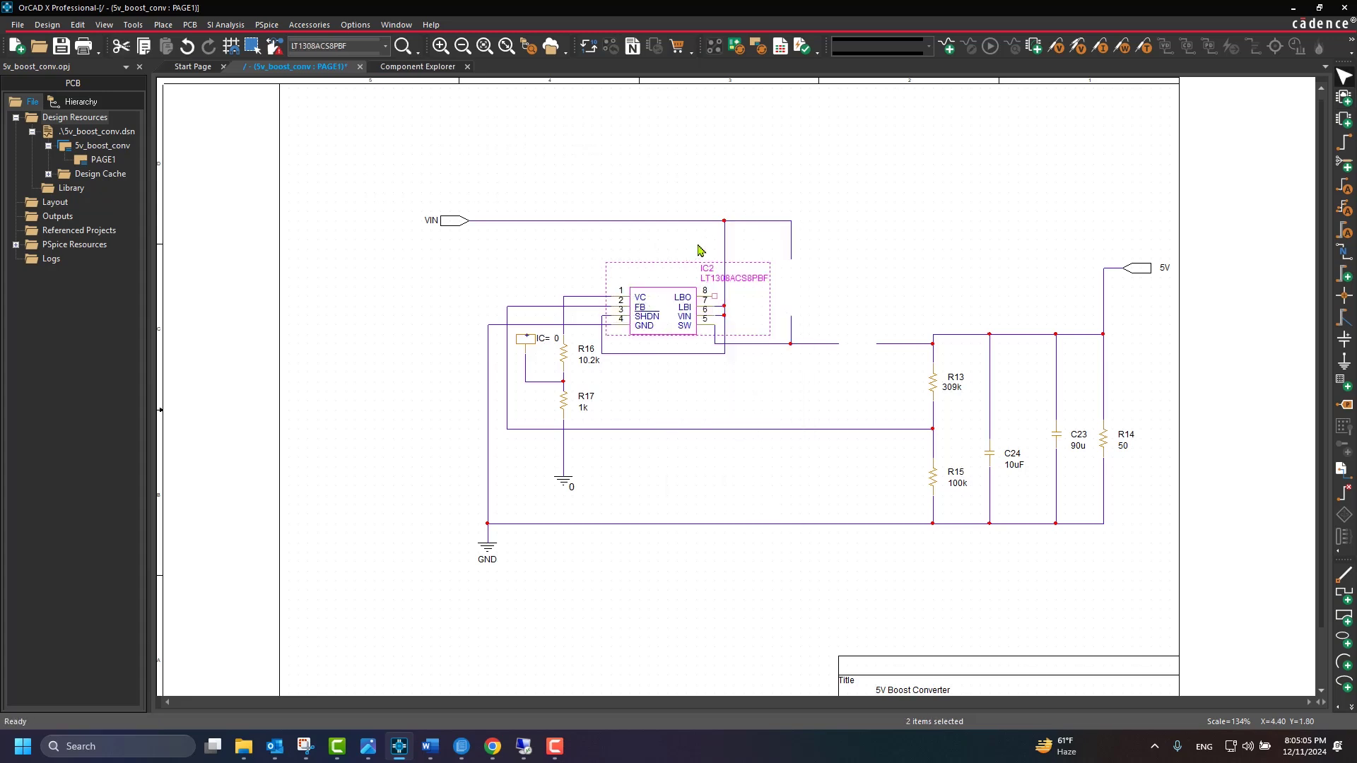
click(700, 251)
drag(707, 267, 634, 273)
click(572, 188)
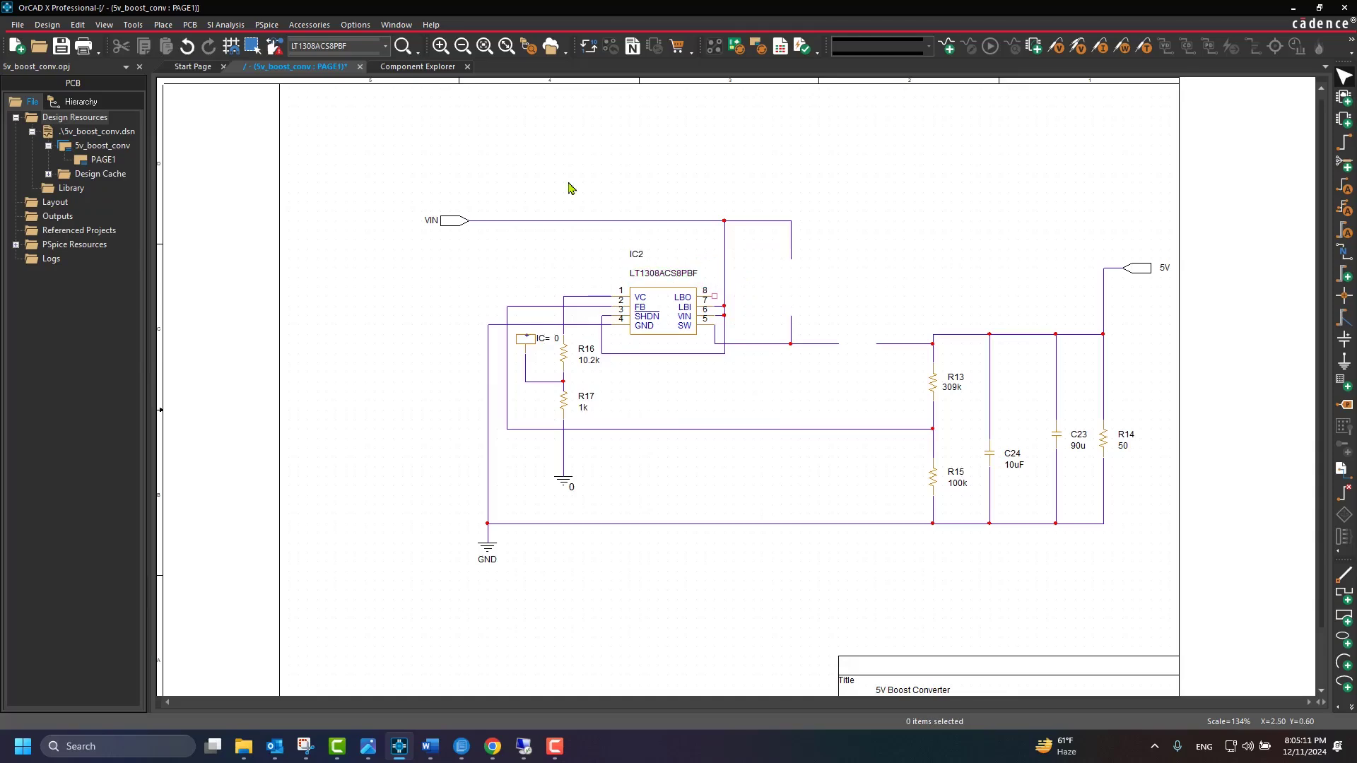
Search Ultra Librarian for '2.2u Fixed Inductor' and preview a result's footprint.
click(420, 67)
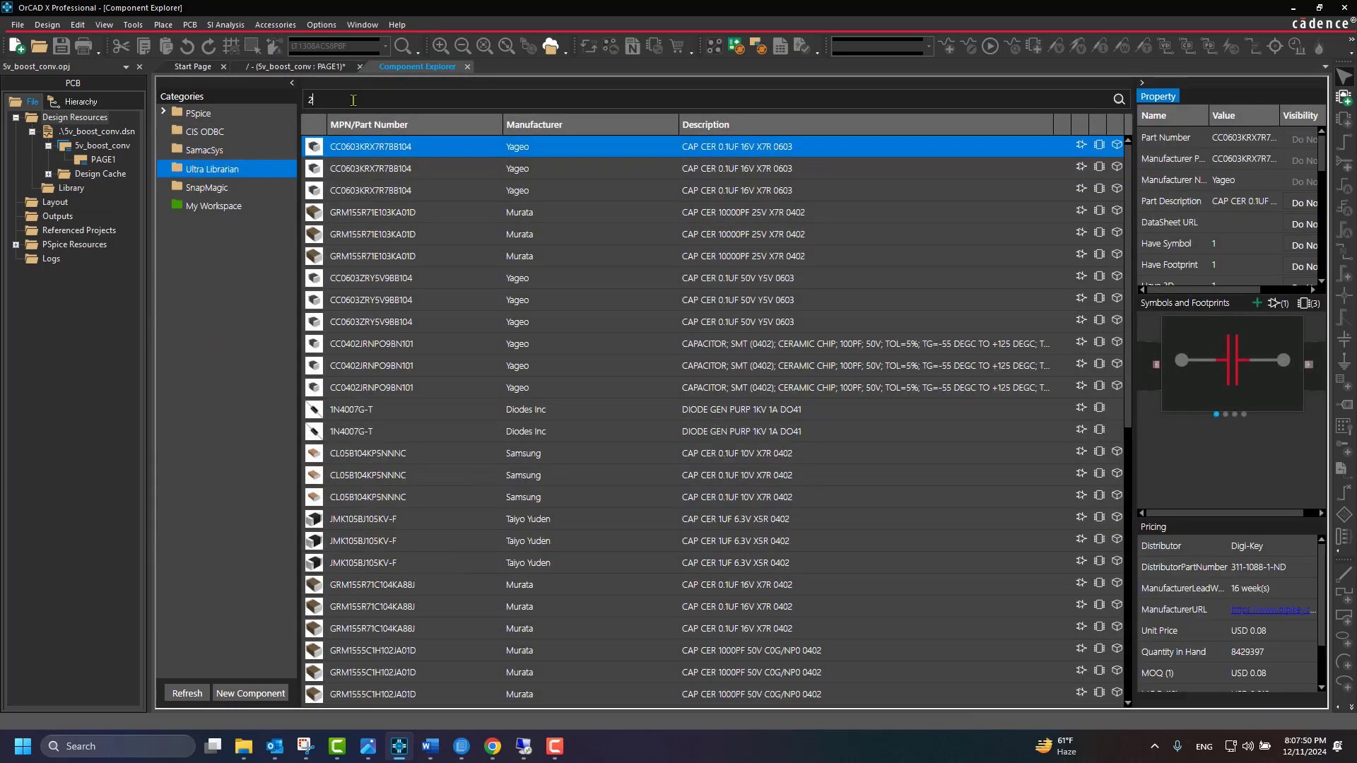
click(353, 99)
text(2.2u)
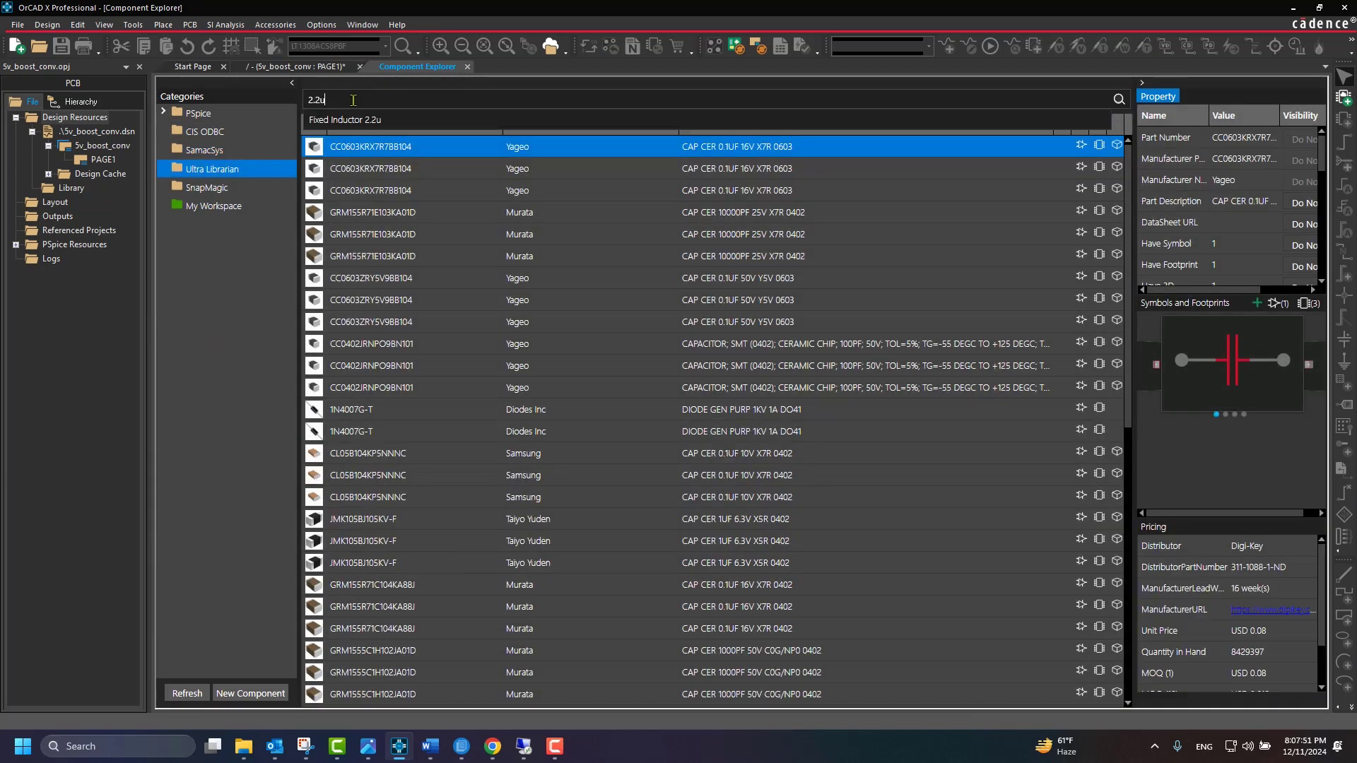
text( Fixed Inductor)
key(Return)
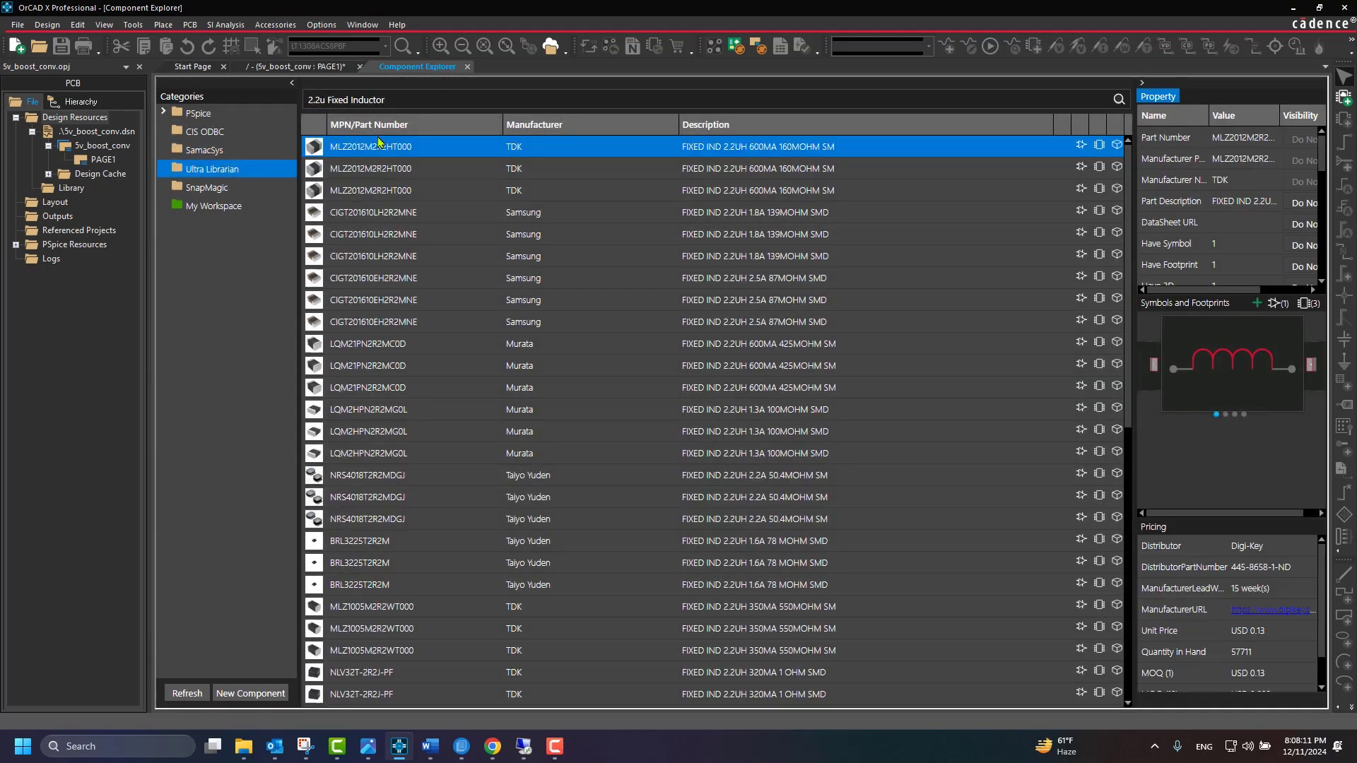
scroll(1322, 262, down, 5)
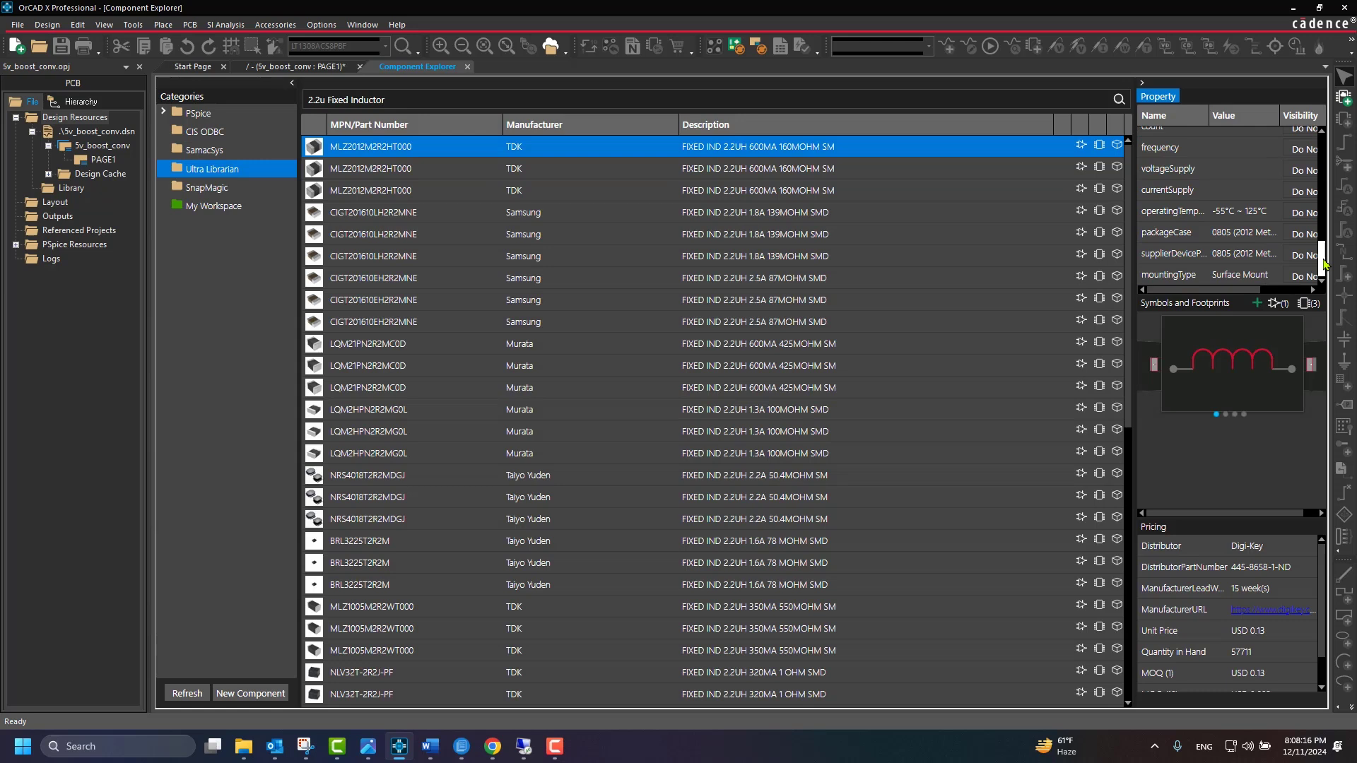
scroll(1325, 264, up, 5)
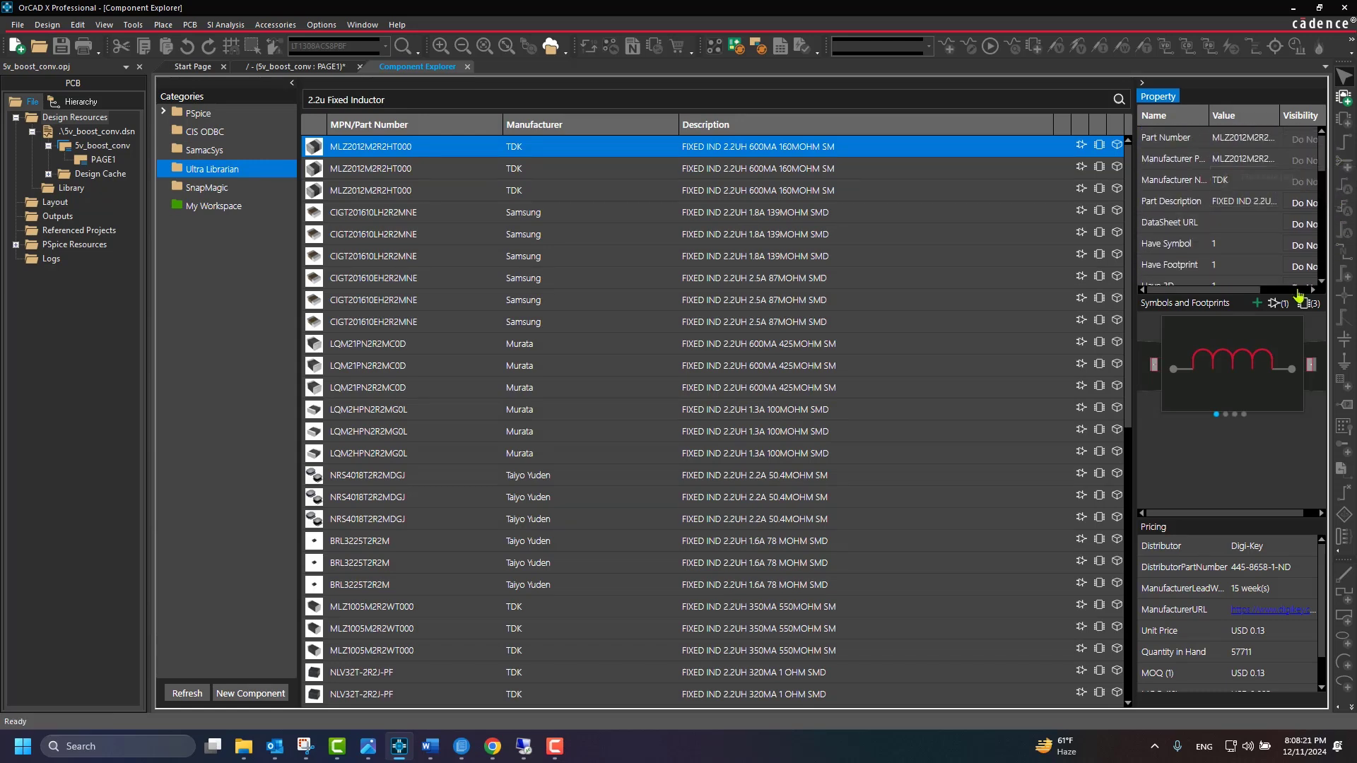
click(1317, 389)
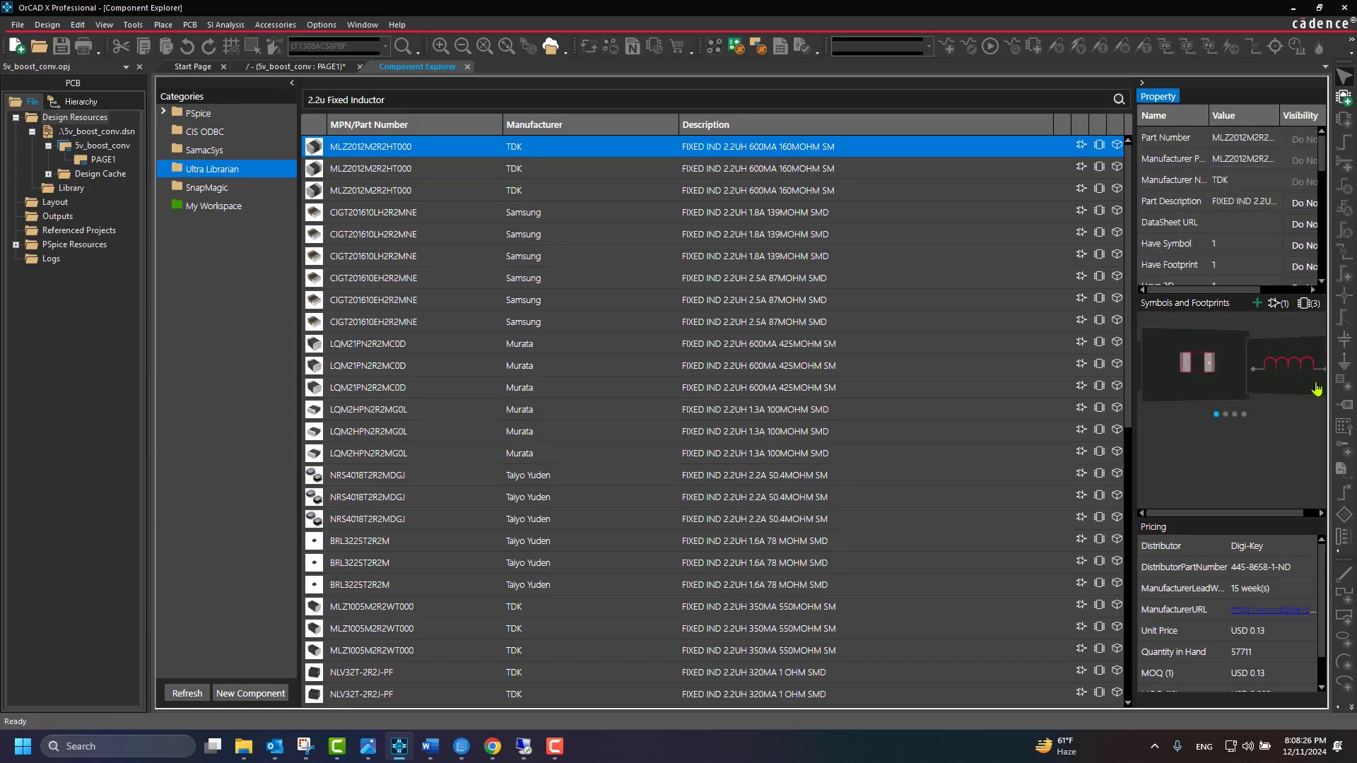
scroll(1322, 587, down, 2)
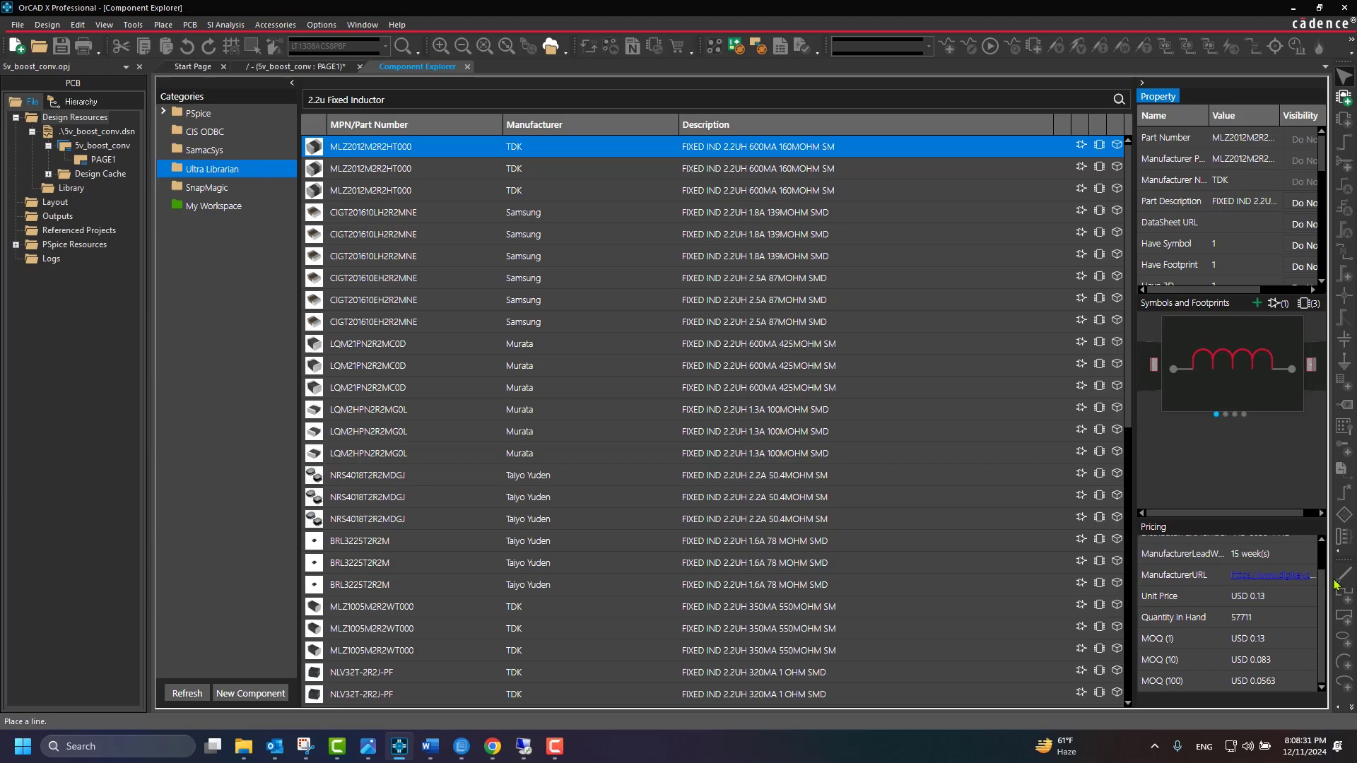
Place the MLZ2012M2R2HT000 inductor rotated upright into the VIN wire gap as L1.
double_click(644, 147)
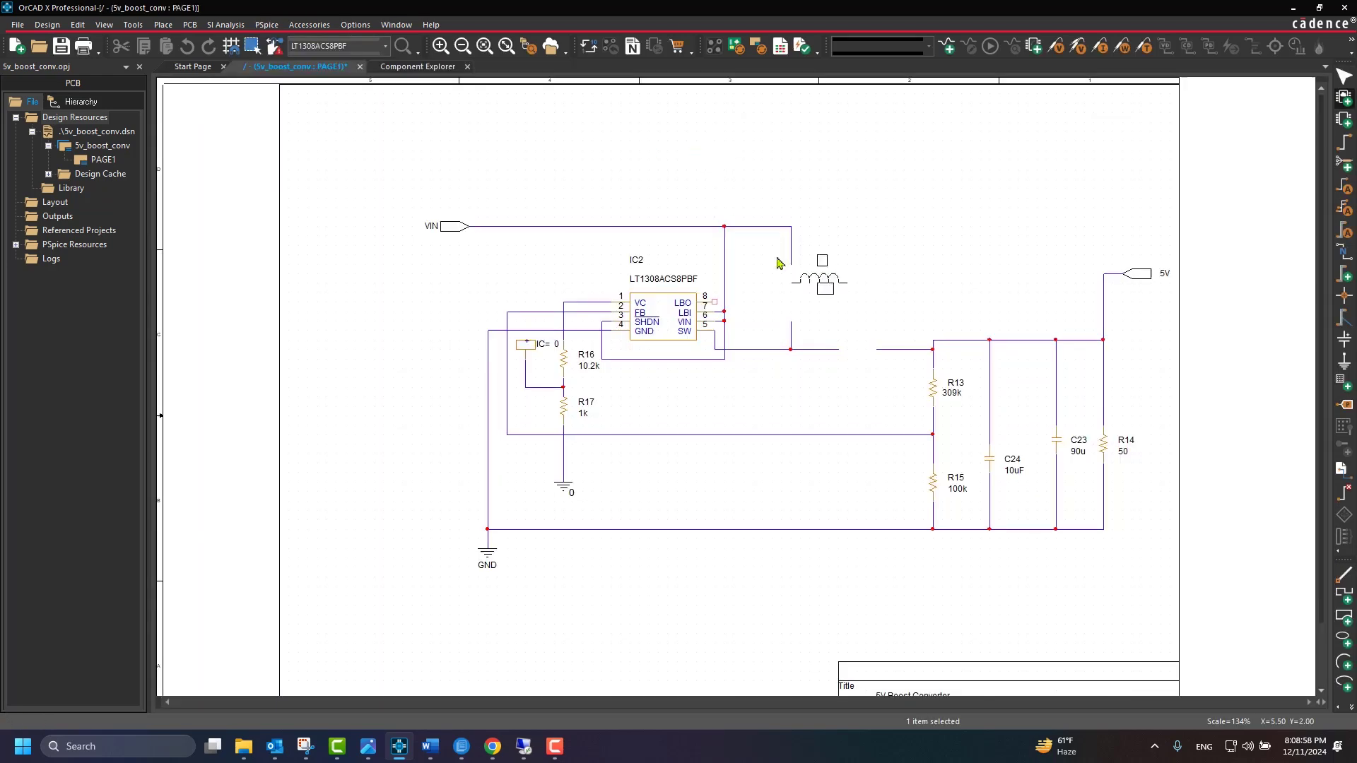
key(r)
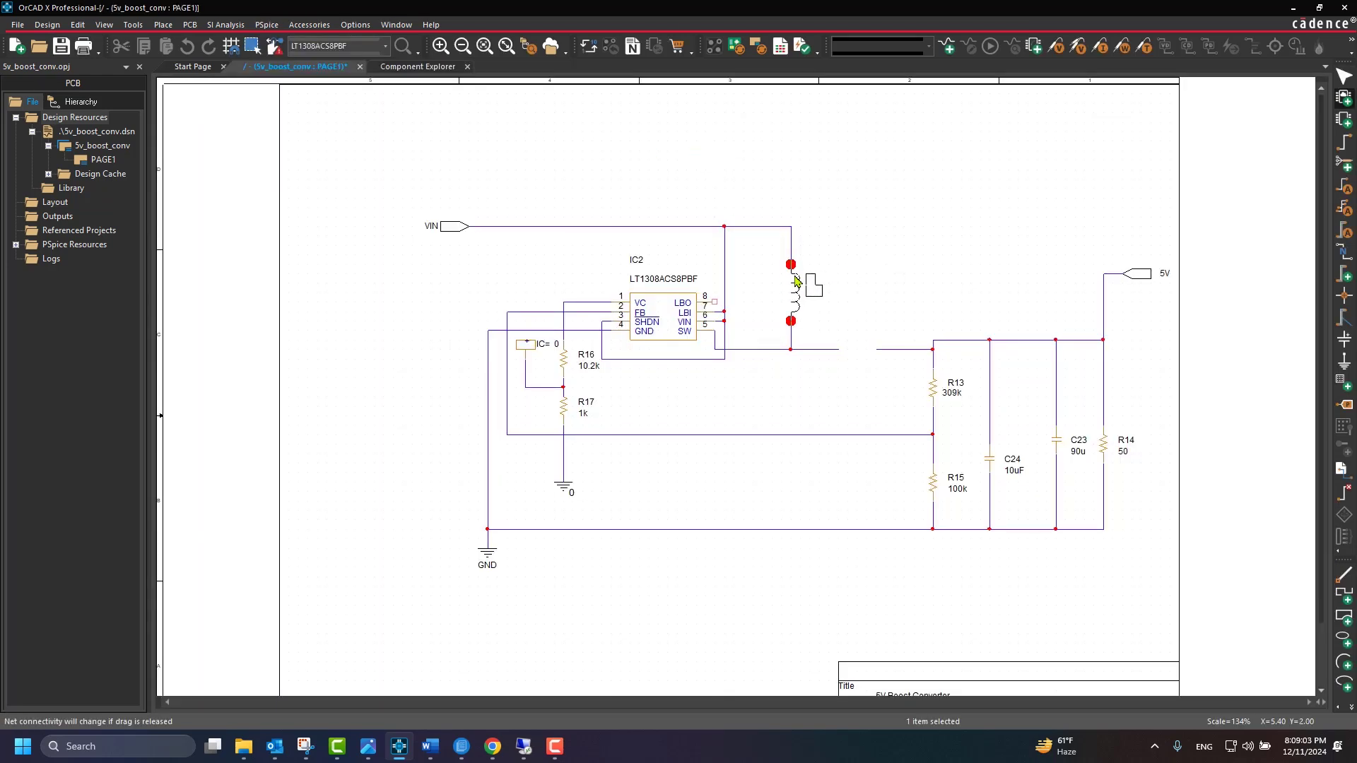
click(795, 281)
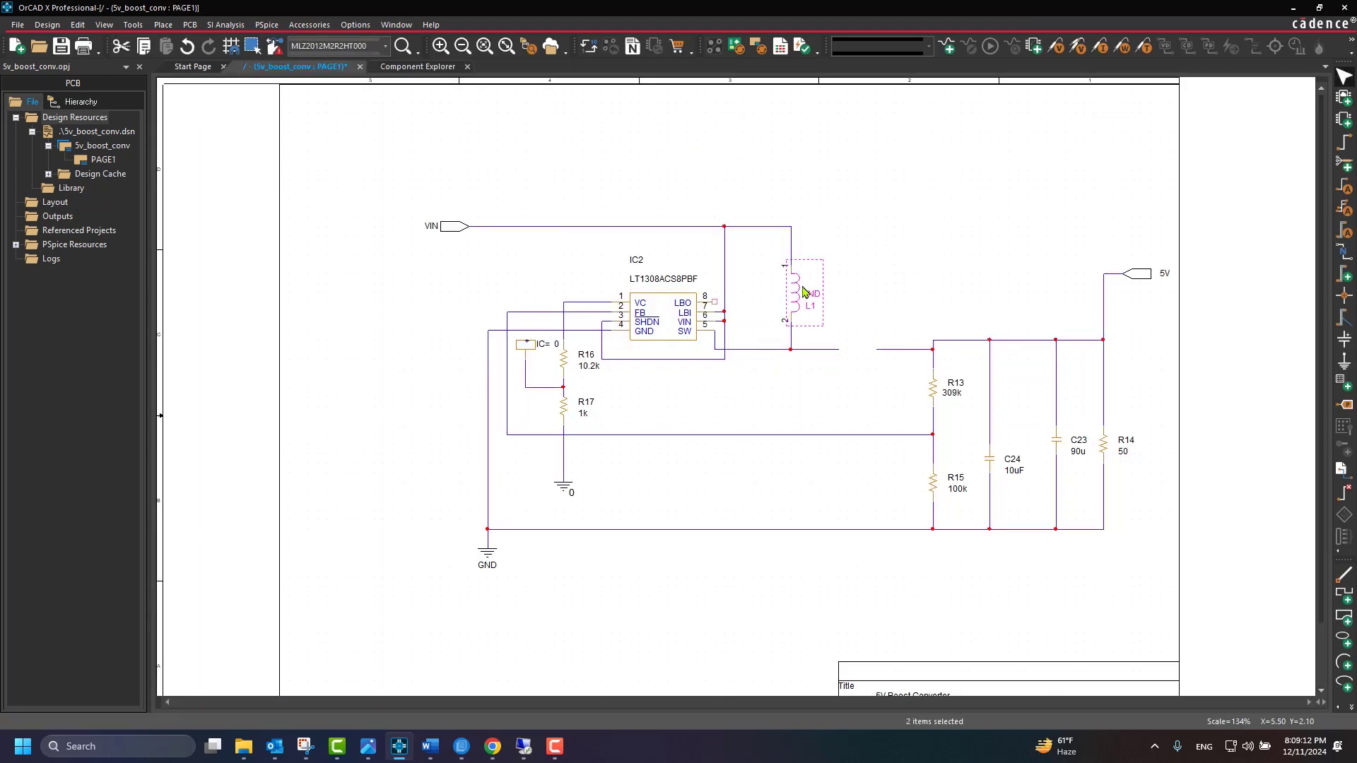
click(875, 269)
Find MBR10150 in SnapMagic and place it on the output wire as D1.
click(417, 66)
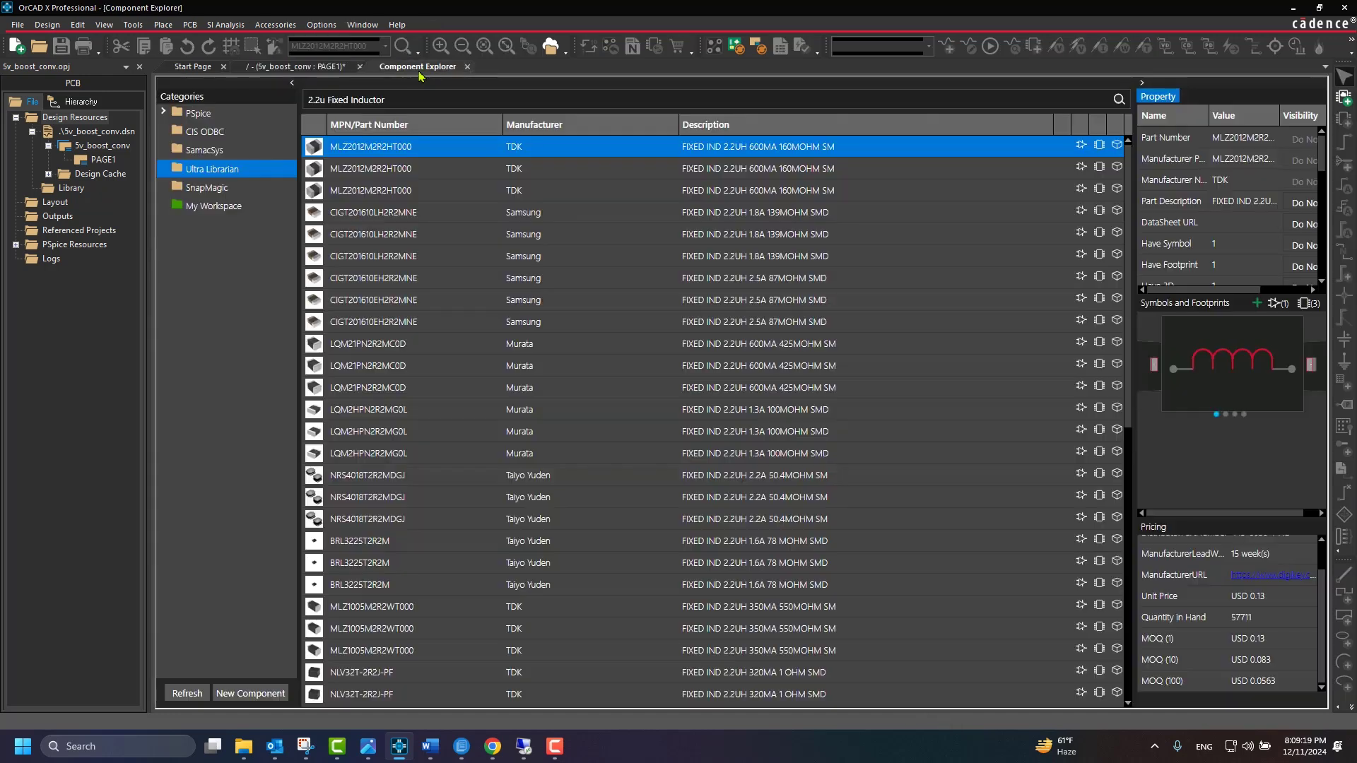
click(213, 187)
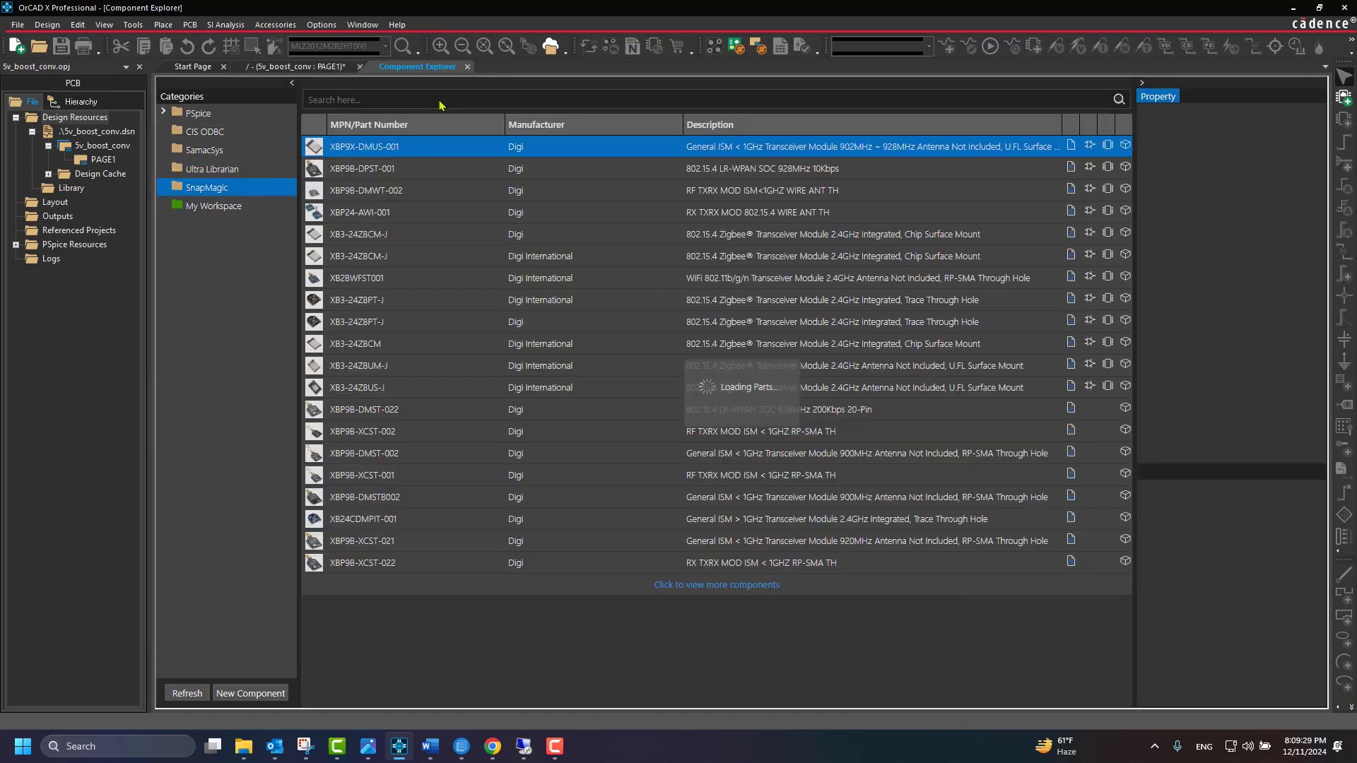
text(MBR1)
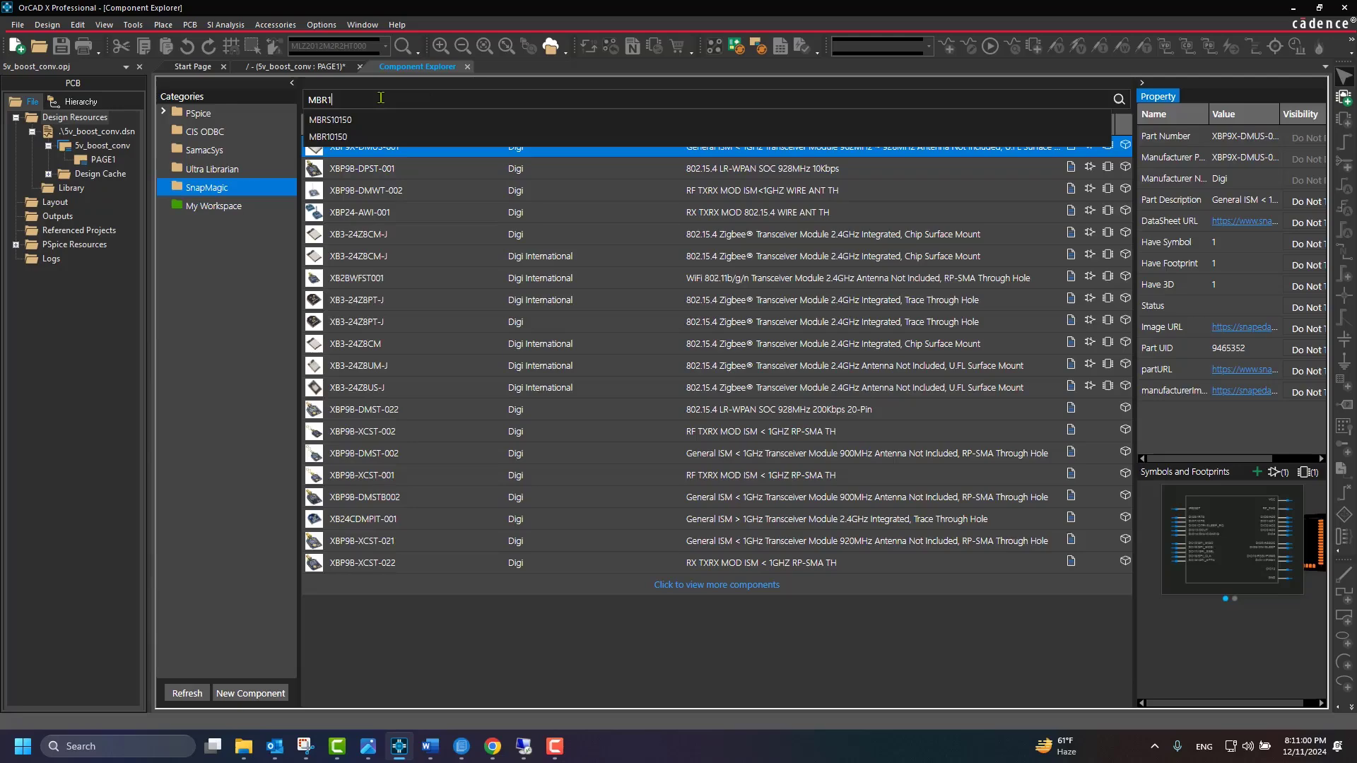
text(0150)
key(Return)
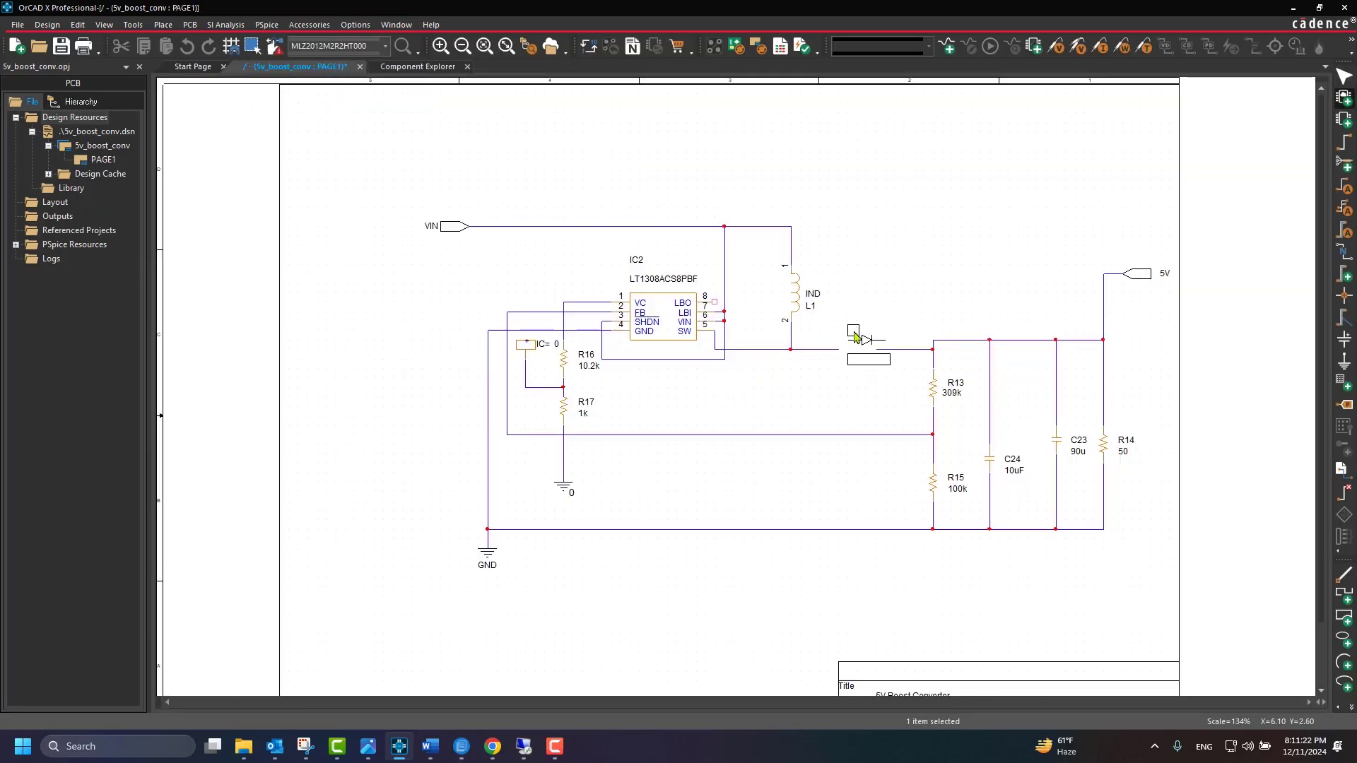
click(847, 348)
right_click(858, 267)
click(880, 273)
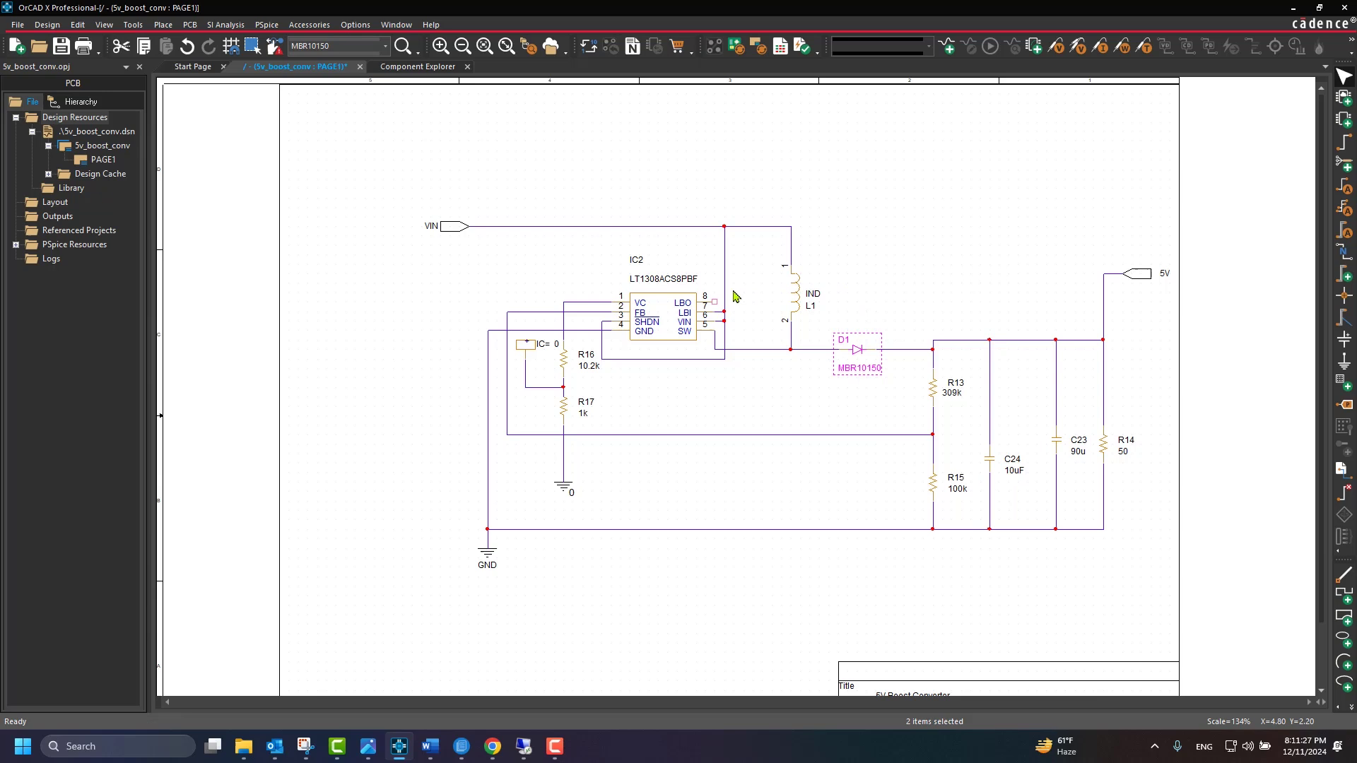
Mark IC2 pin 8 as no-connect.
key(x)
click(715, 302)
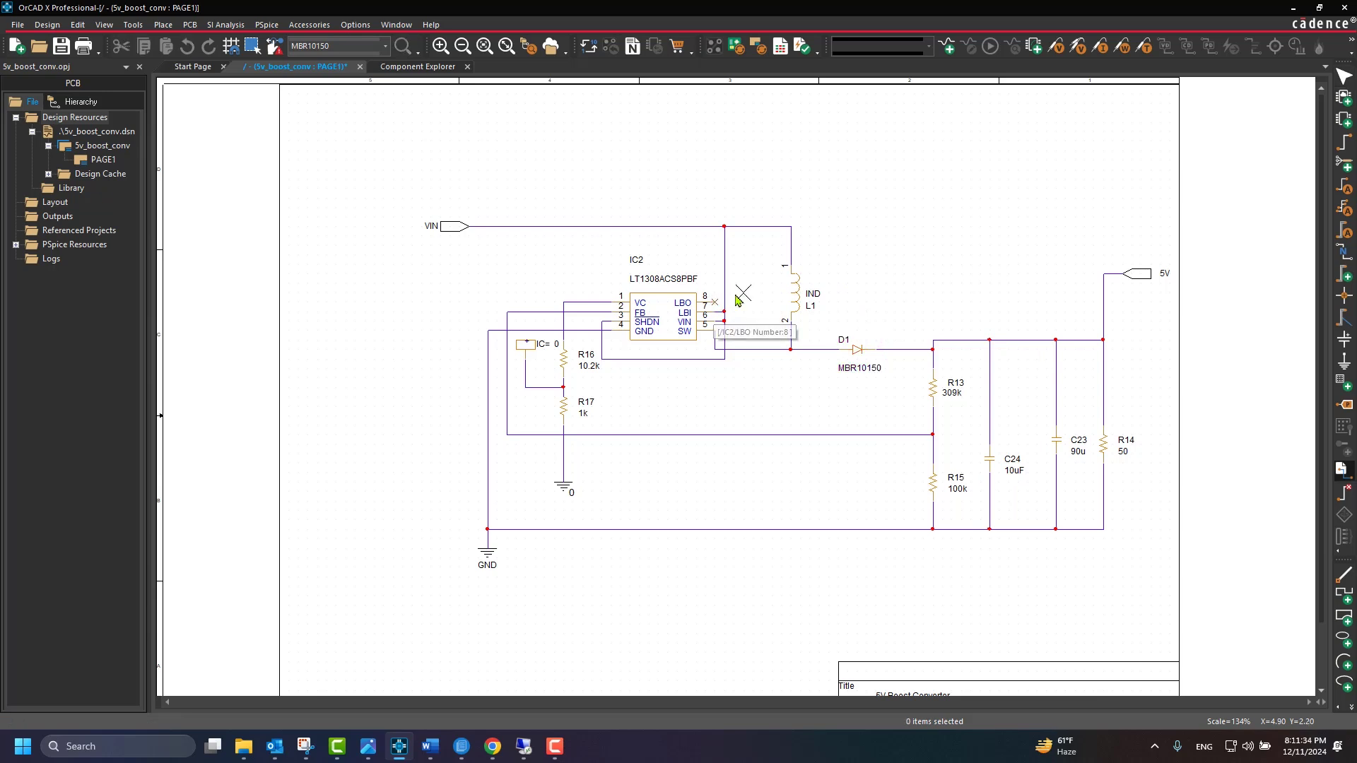
key(Escape)
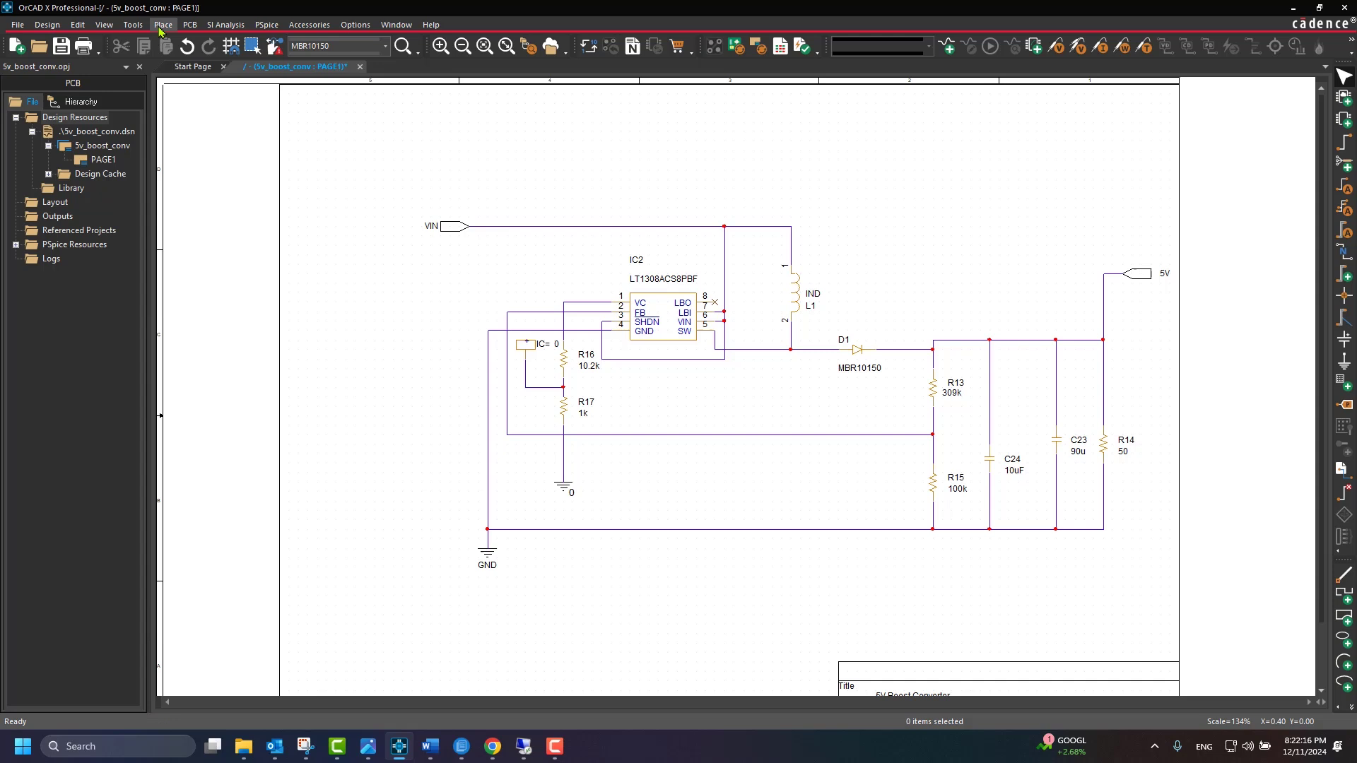
Reopen the part browser, select My Workspace and show its Add Category menu.
click(163, 25)
click(185, 59)
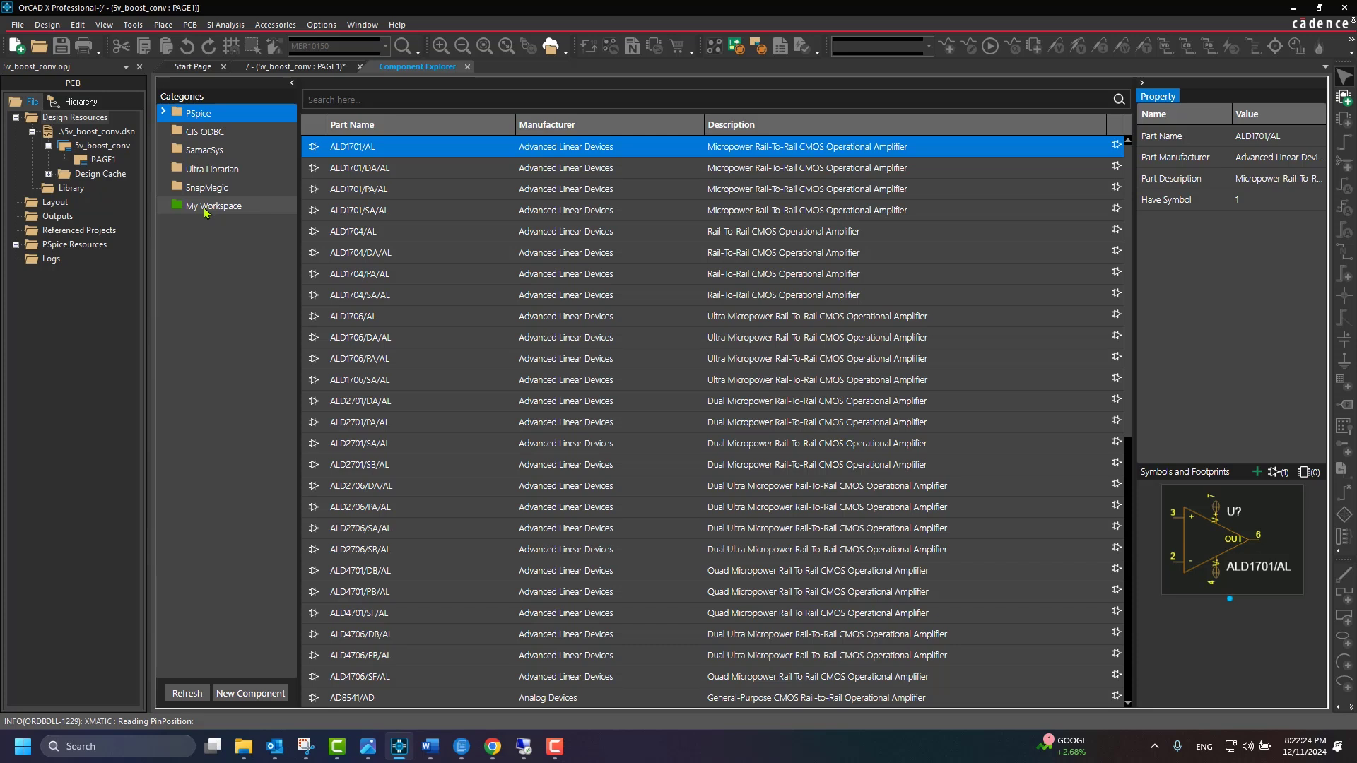
click(205, 209)
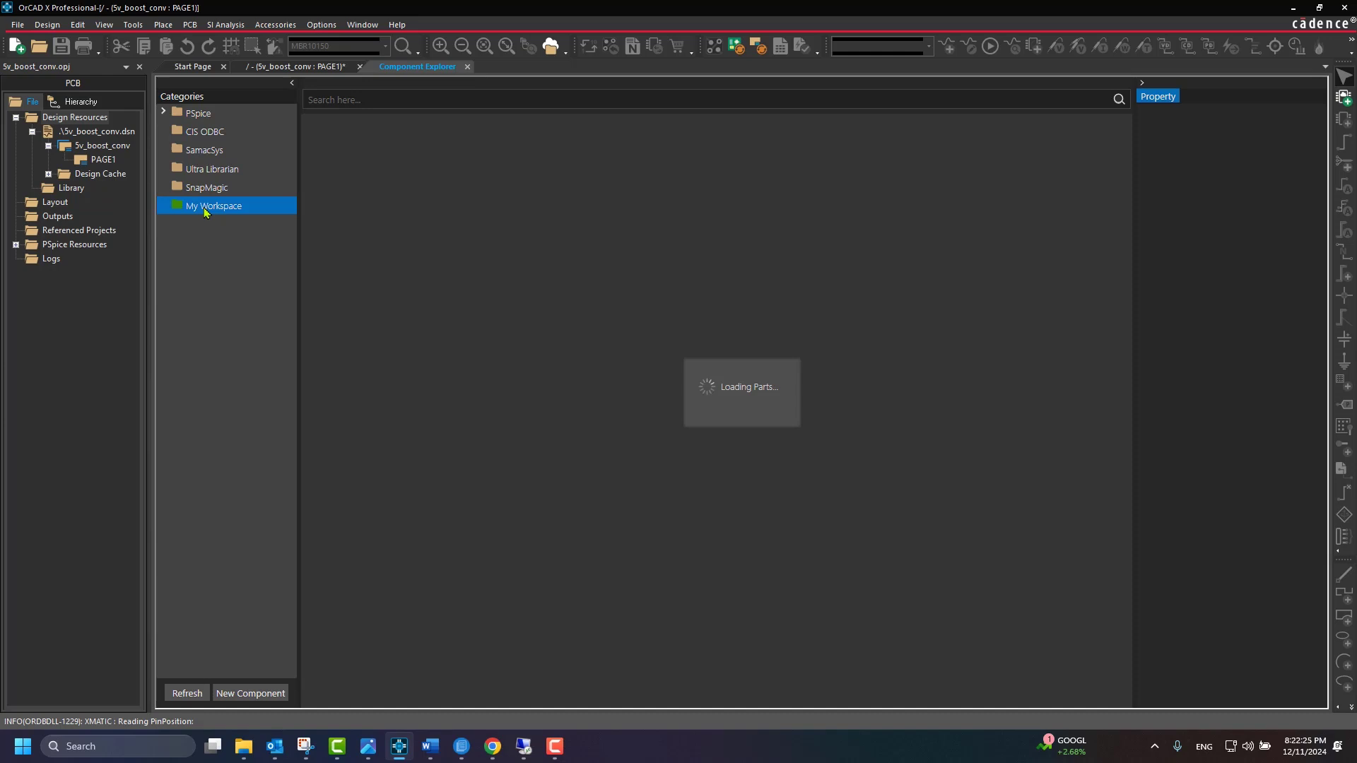
right_click(205, 212)
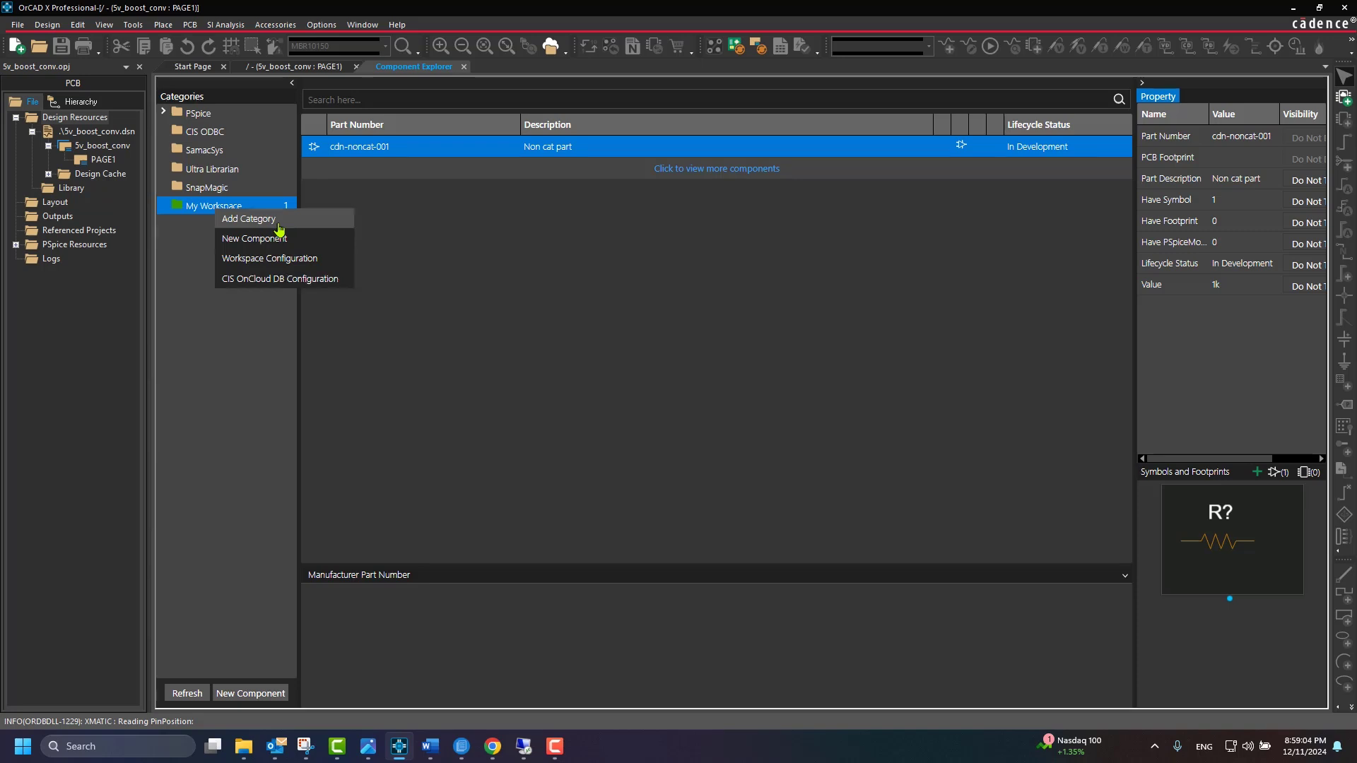
Start a new My Workspace category named Capacitor with description Capacitor.
click(279, 228)
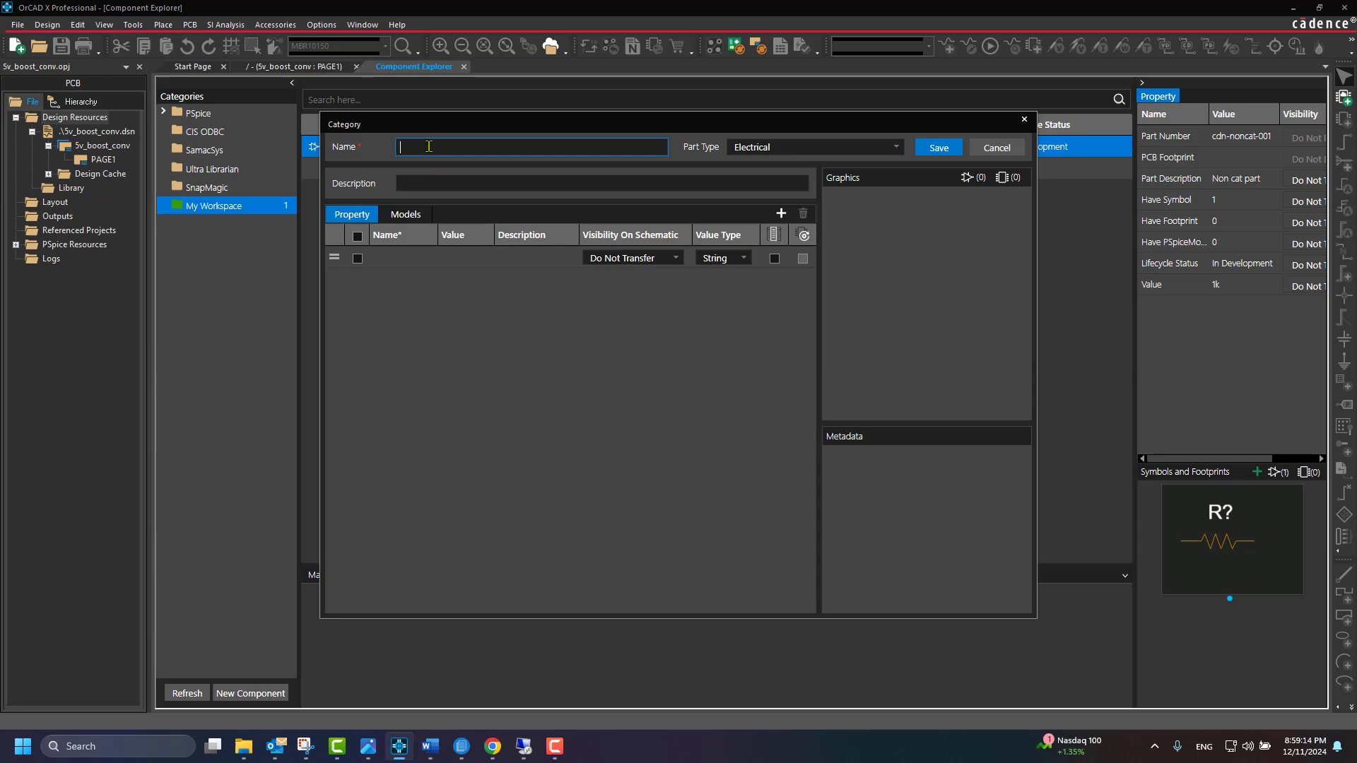
text(Capacitor)
key(Tab)
key(Tab)
text(Capac)
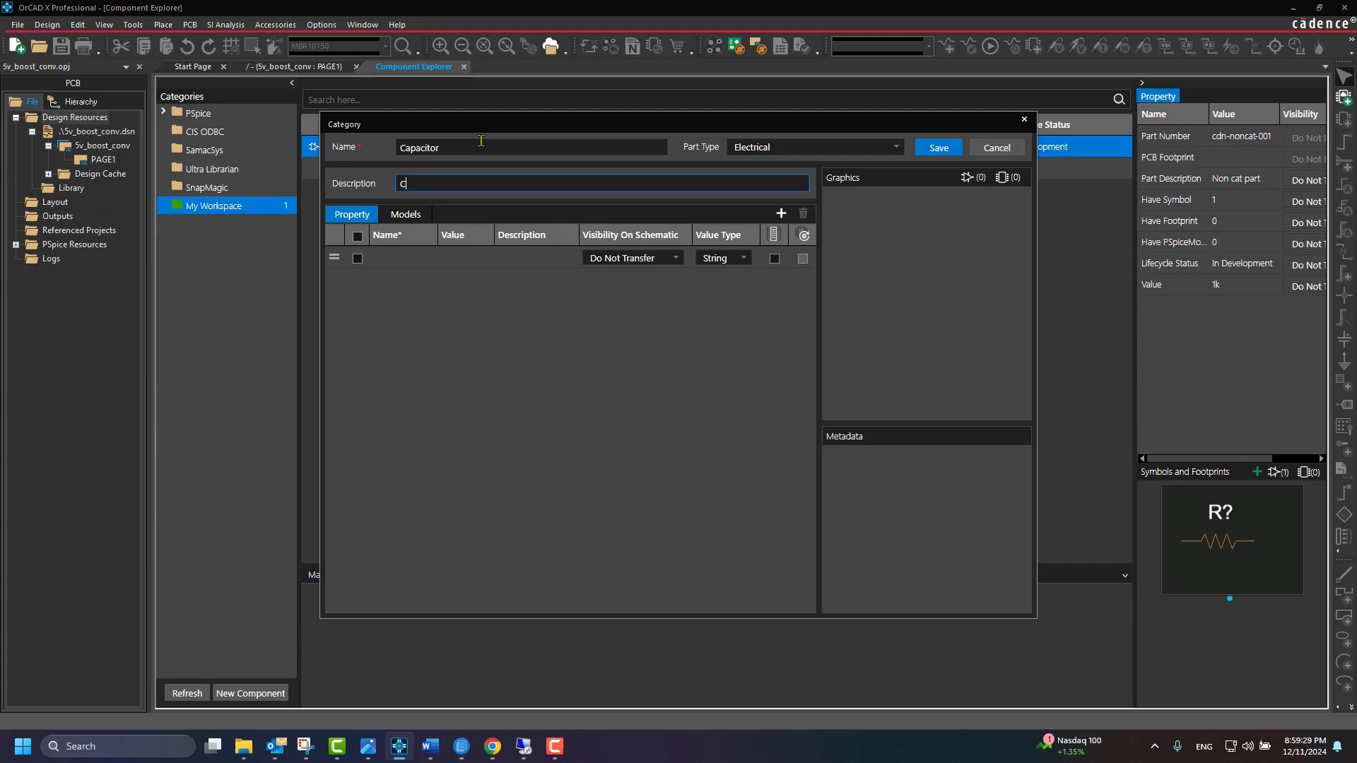
text(itor)
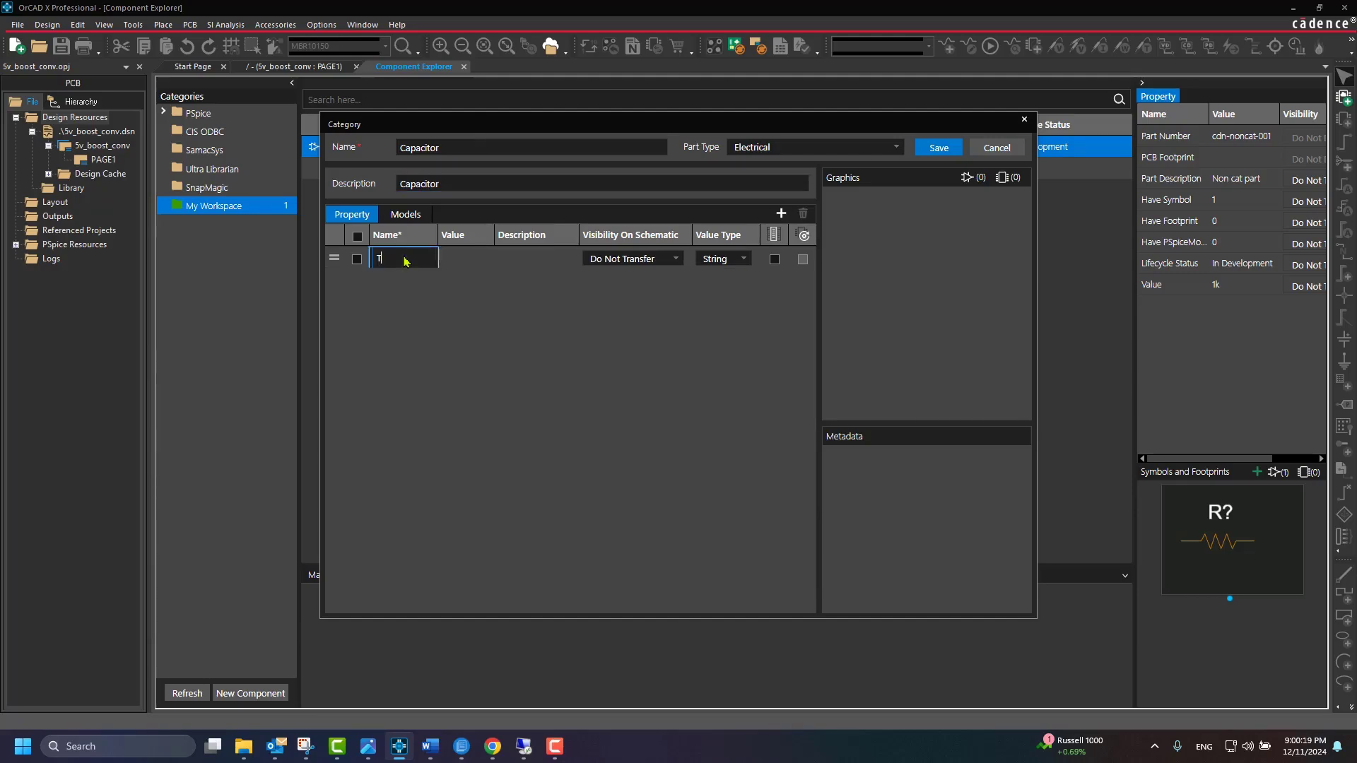
Set the TOL property to value 10, description Tolerance, hidden on schematic, flag enabled.
text(OL)
key(Tab)
text(To)
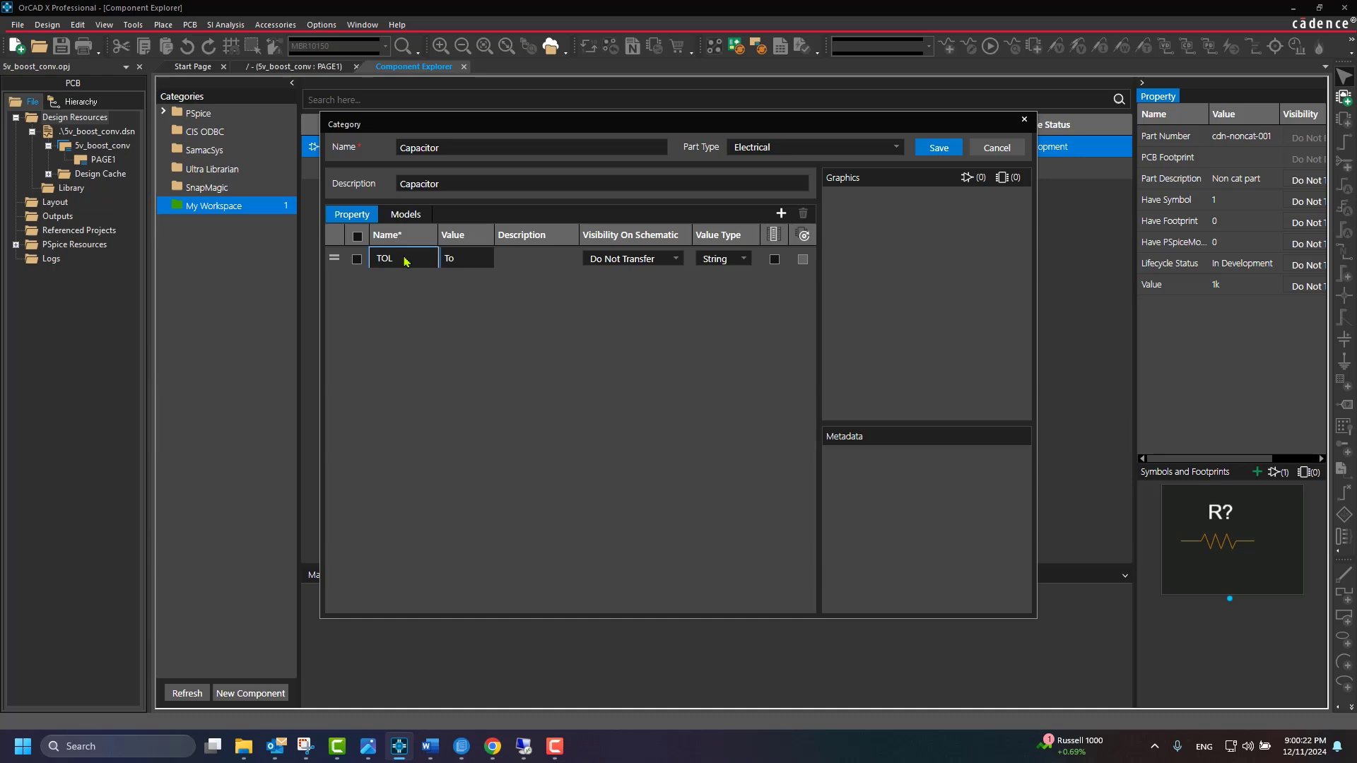
key(BackSpace)
key(BackSpace)
text(10)
key(Tab)
text(To)
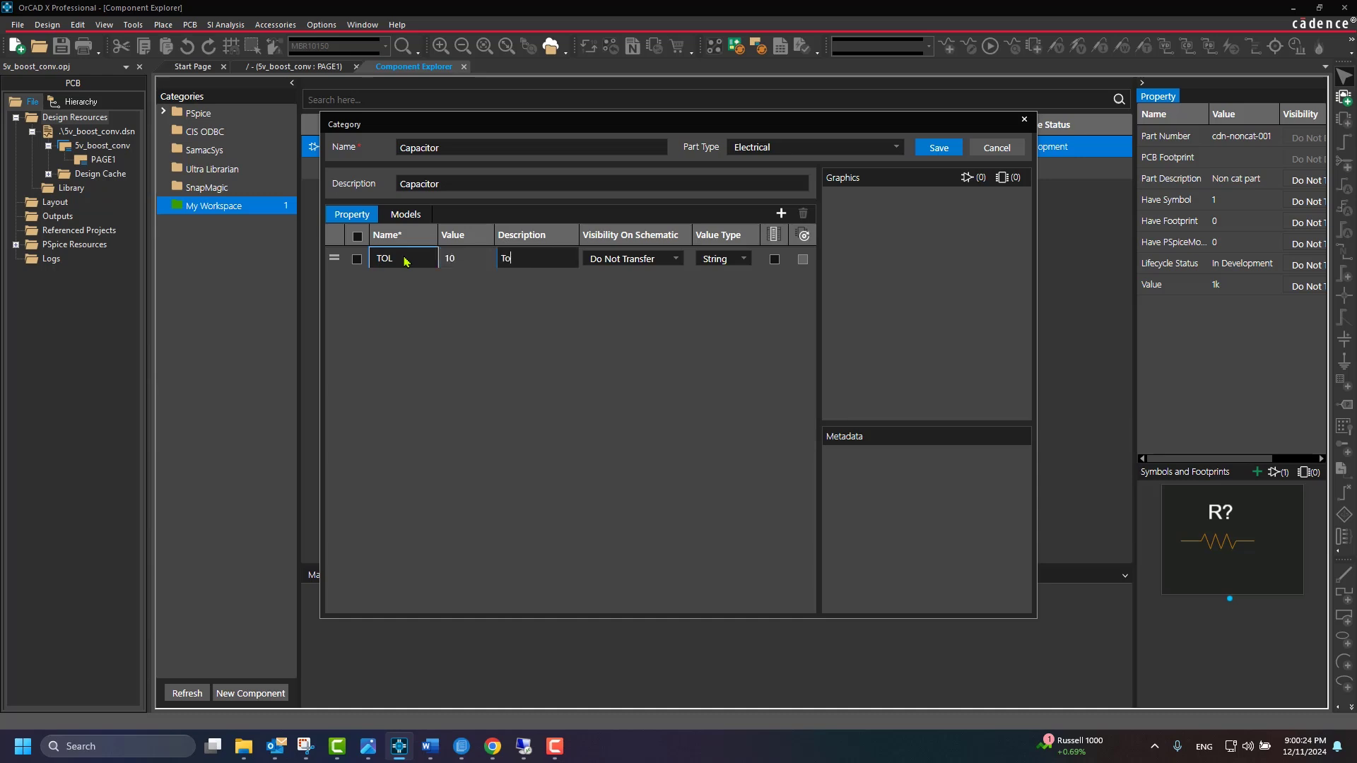
text(lerance)
click(640, 260)
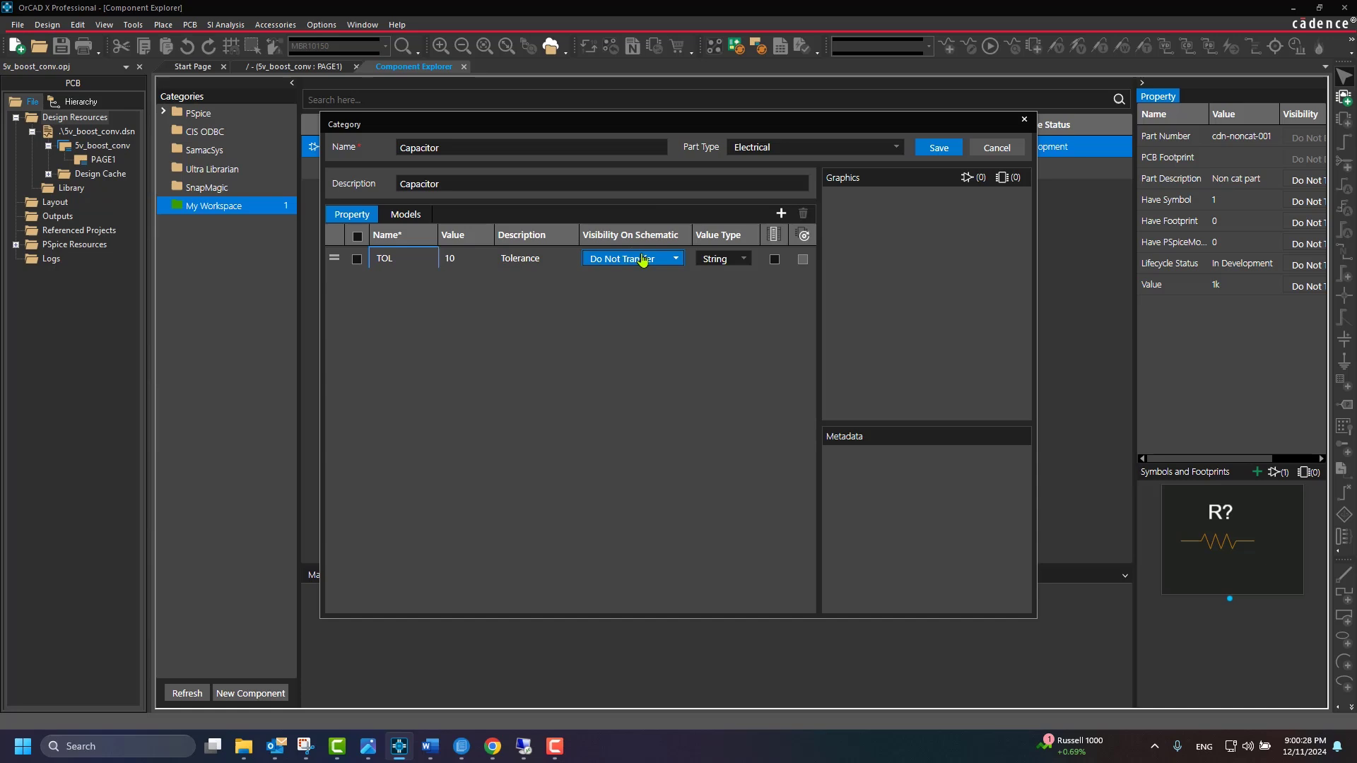
click(629, 269)
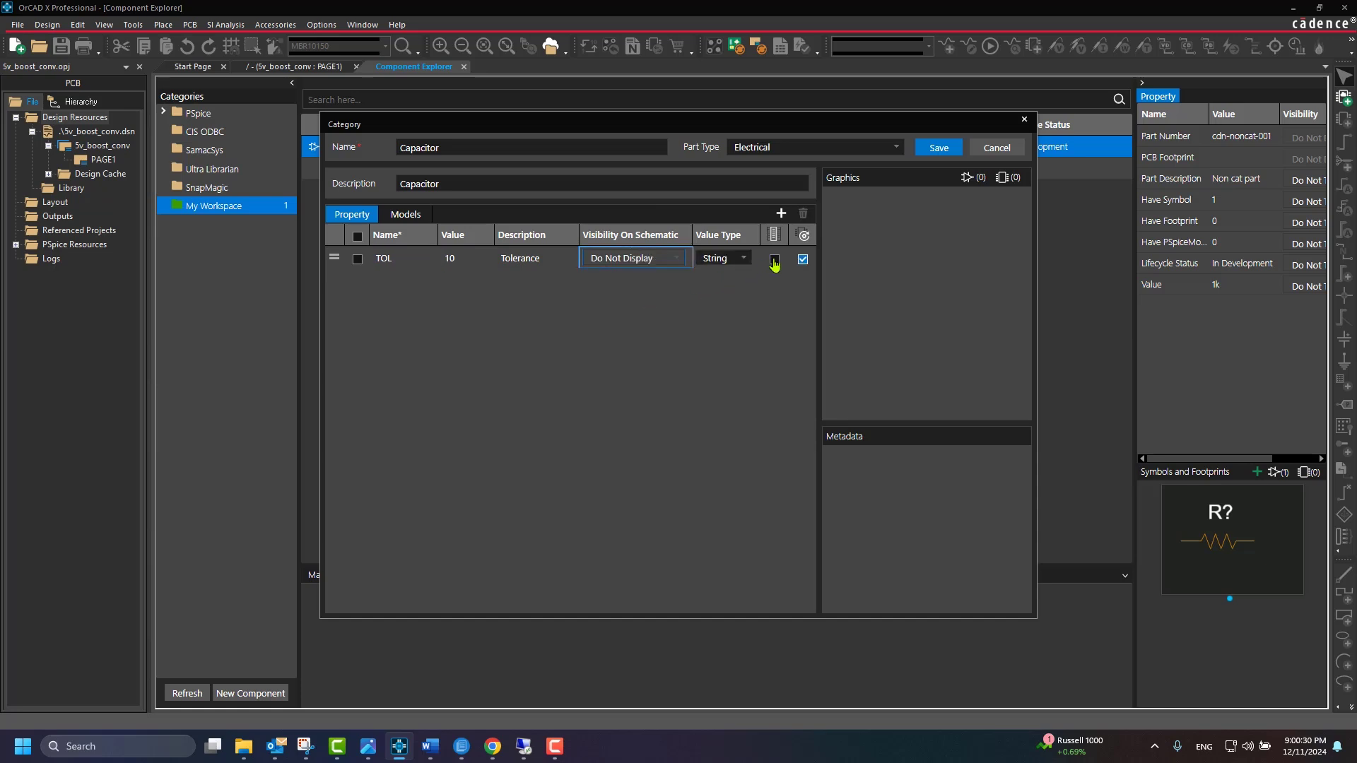
click(775, 259)
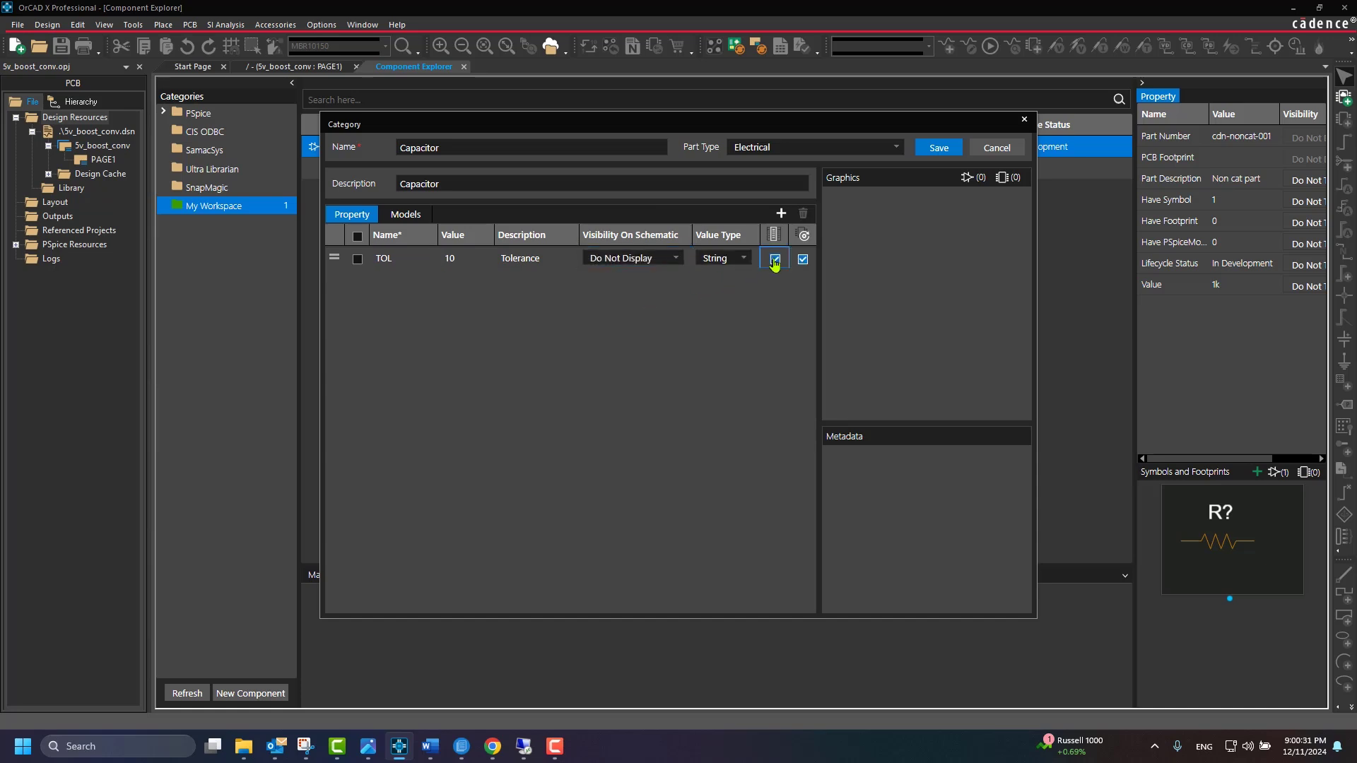
Add a Value property 1uF, 'Capacitence Value', shown on schematic, String type, flag enabled.
click(781, 213)
click(403, 259)
text(Value)
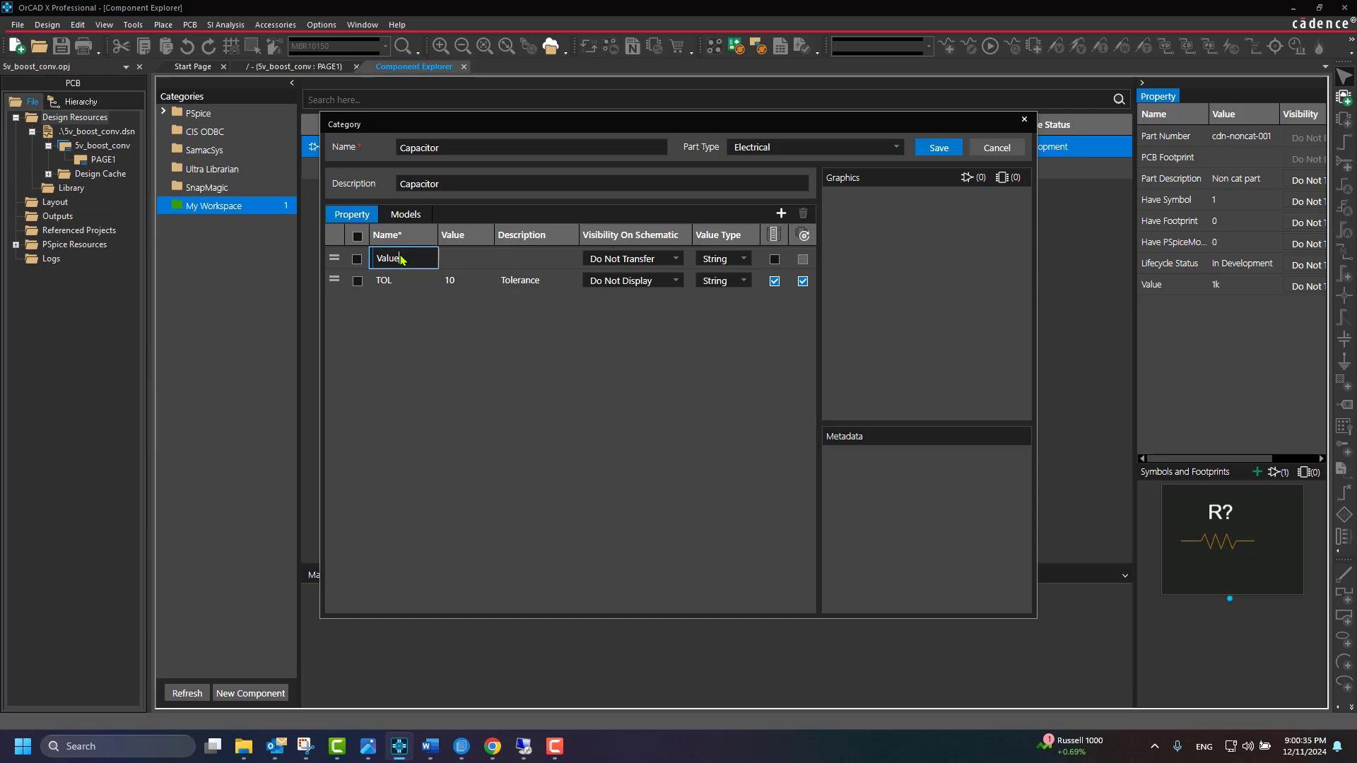
key(Tab)
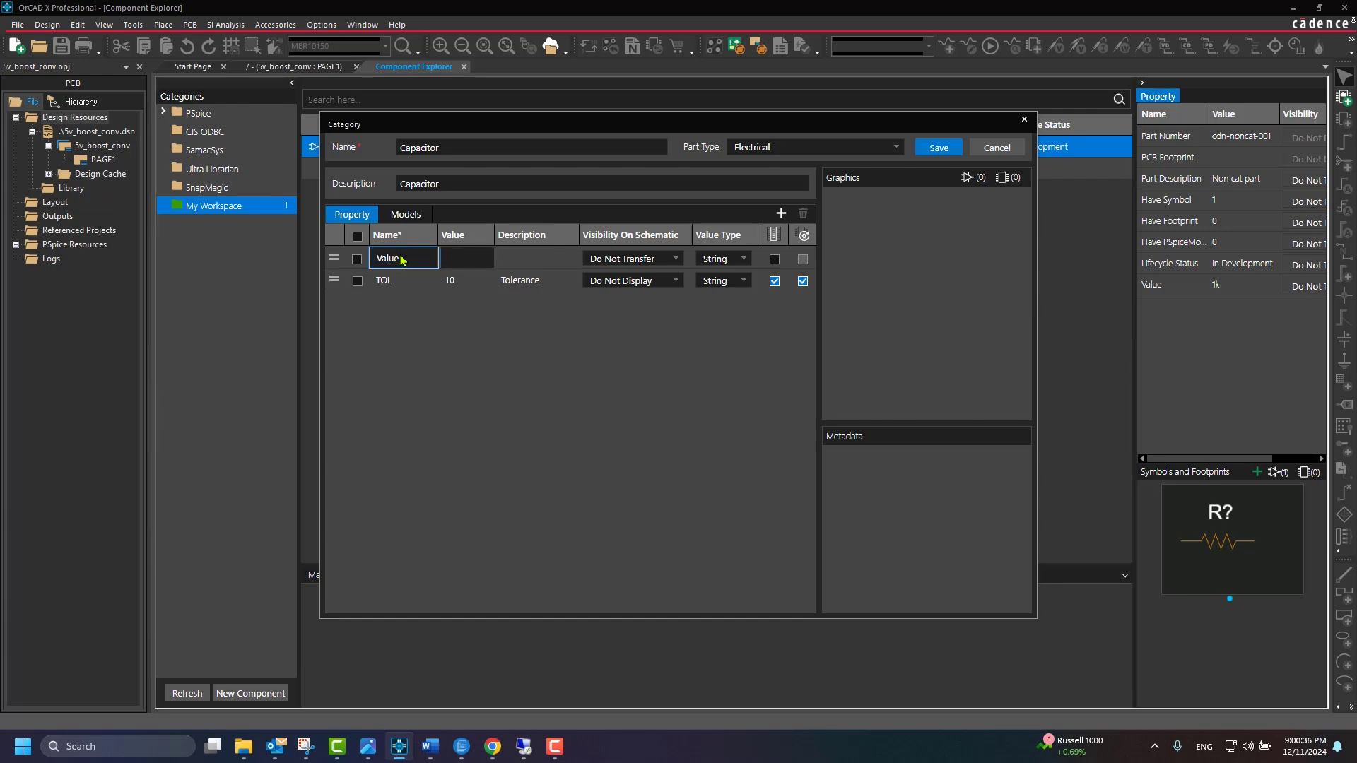
text(1uF)
key(Tab)
text(Cap)
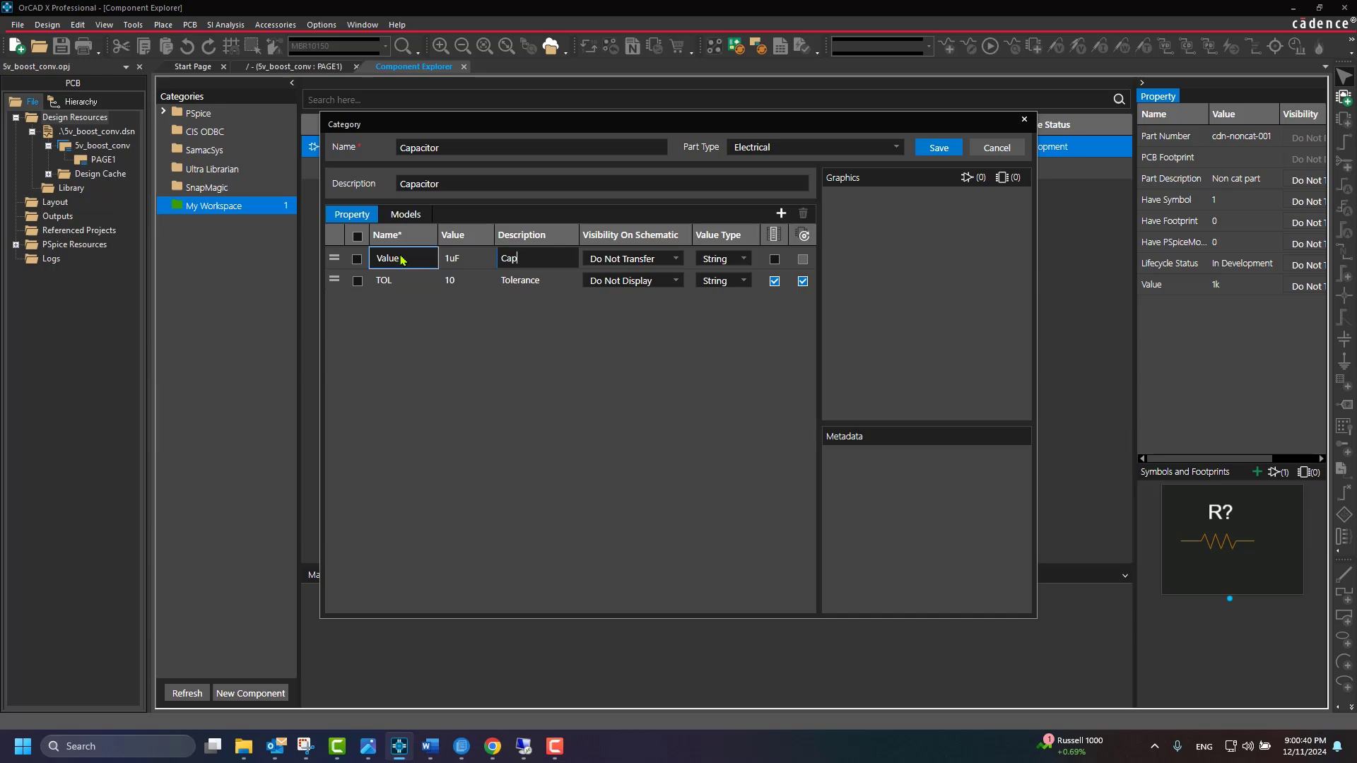
text(acitence Value)
click(632, 259)
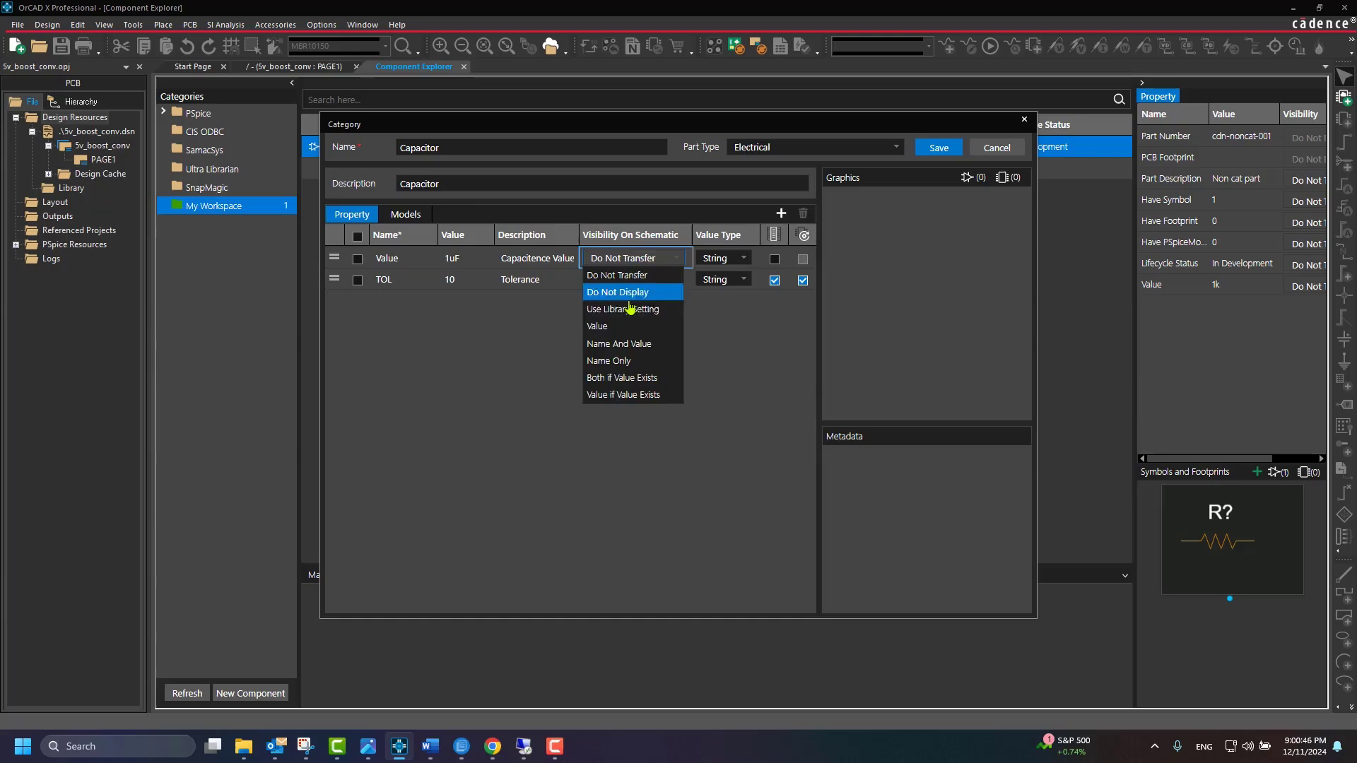
click(621, 327)
click(721, 259)
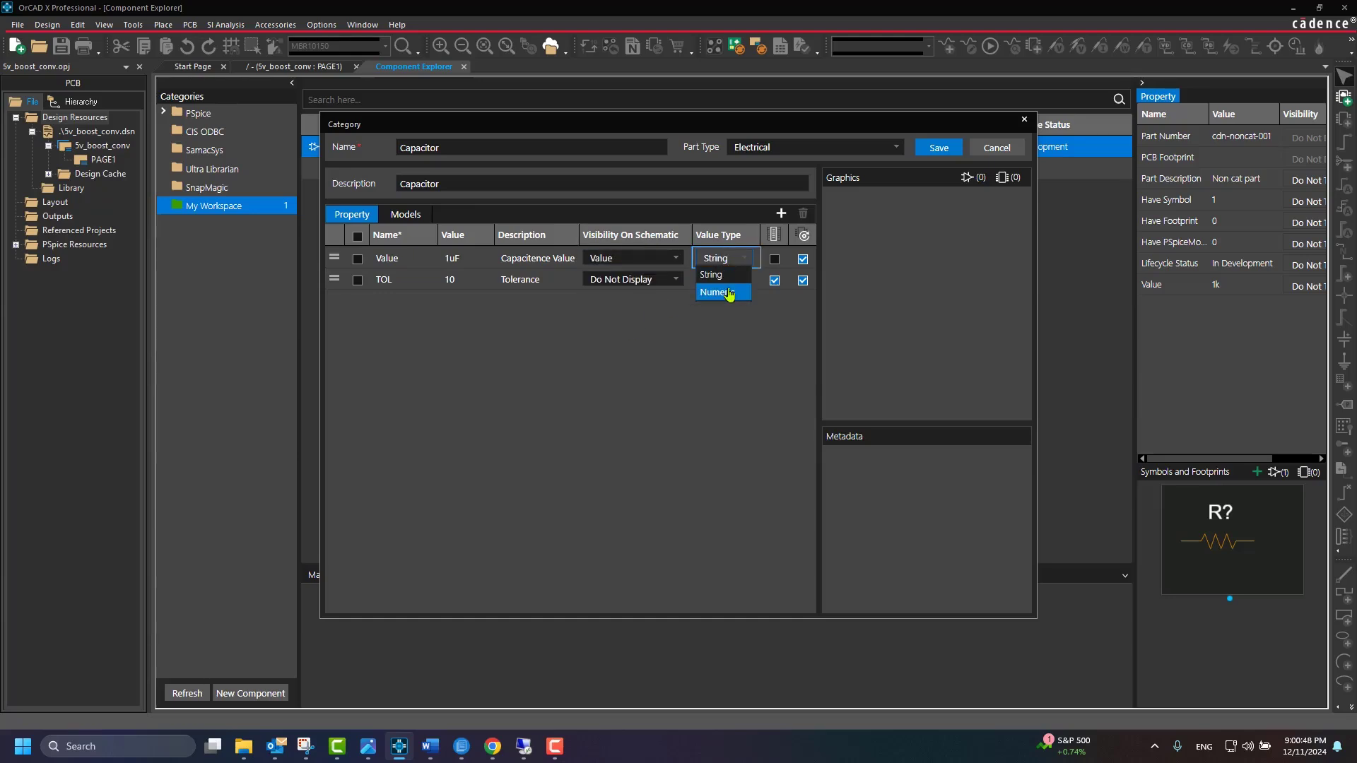
click(762, 269)
click(774, 259)
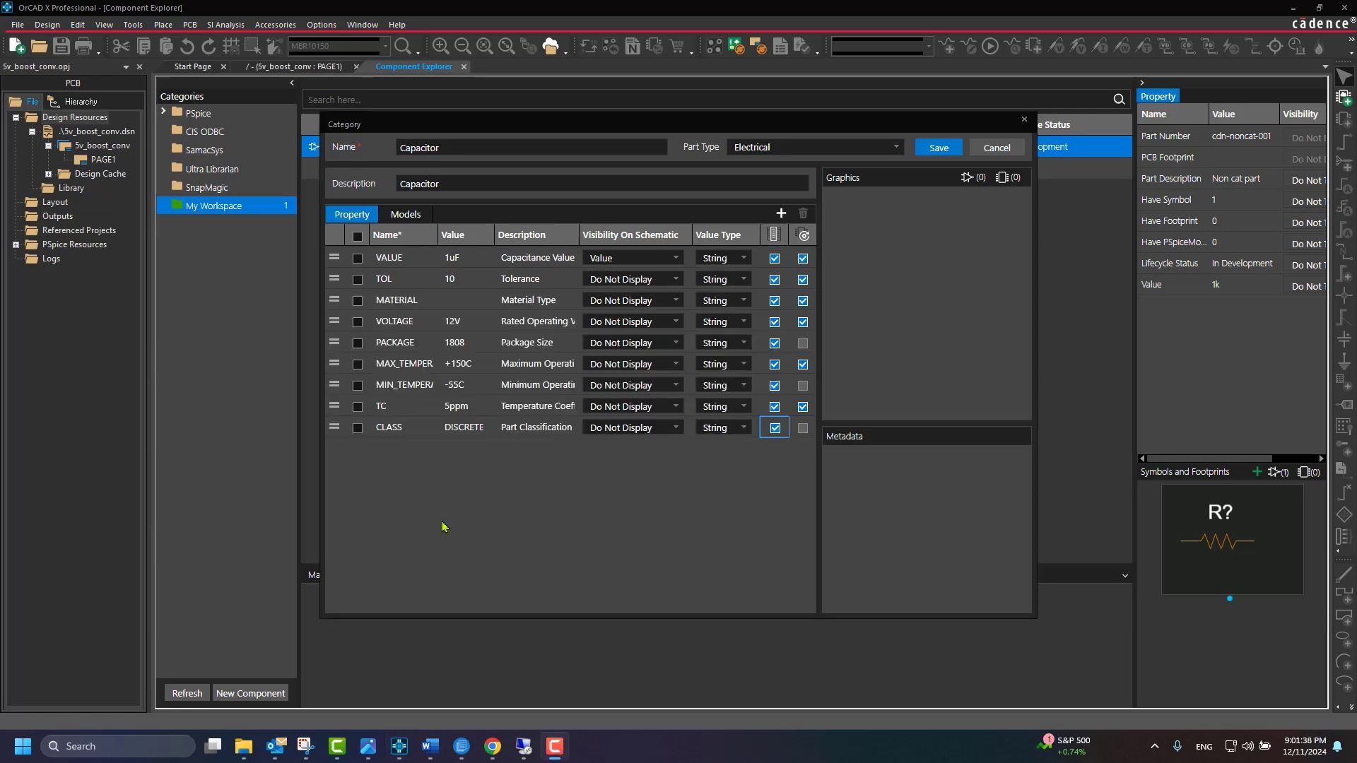
Attach the Capacitor template symbol as the category's symbol model.
click(414, 215)
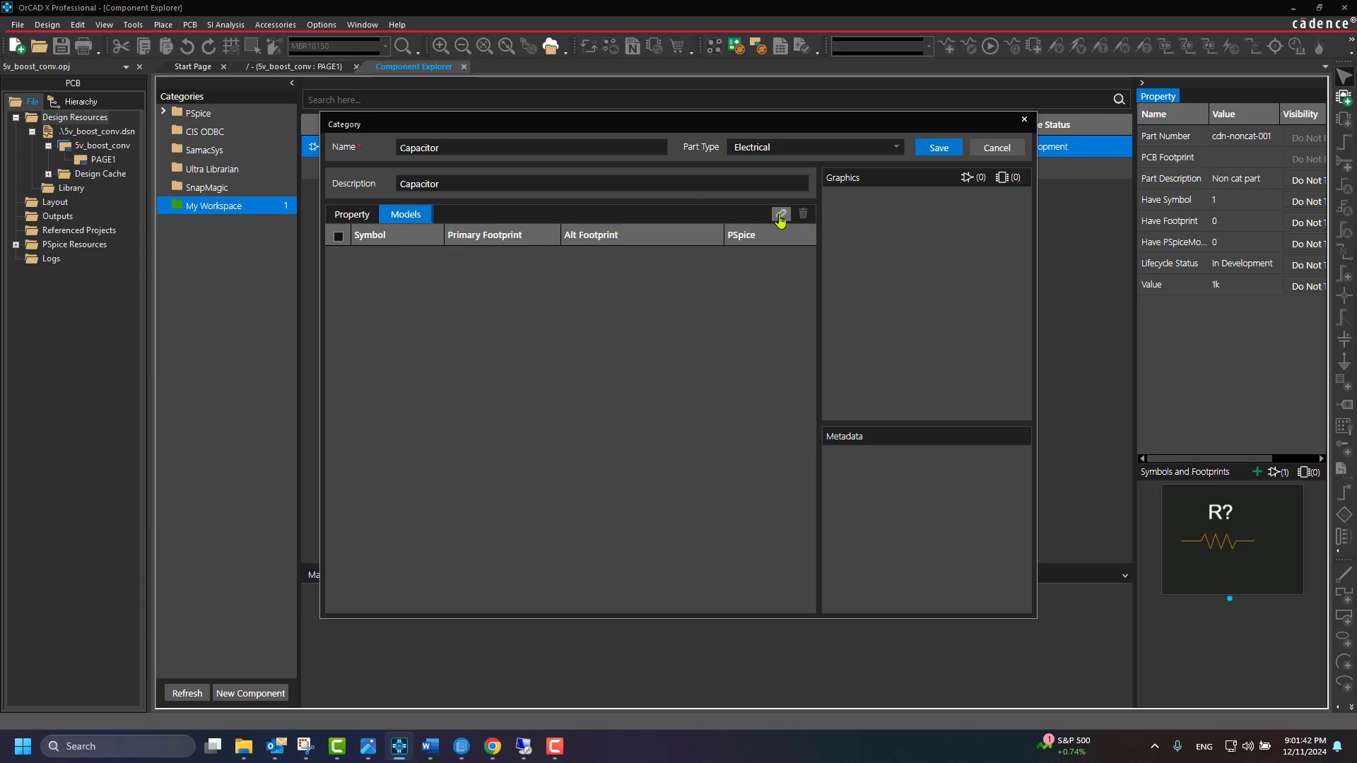
click(780, 217)
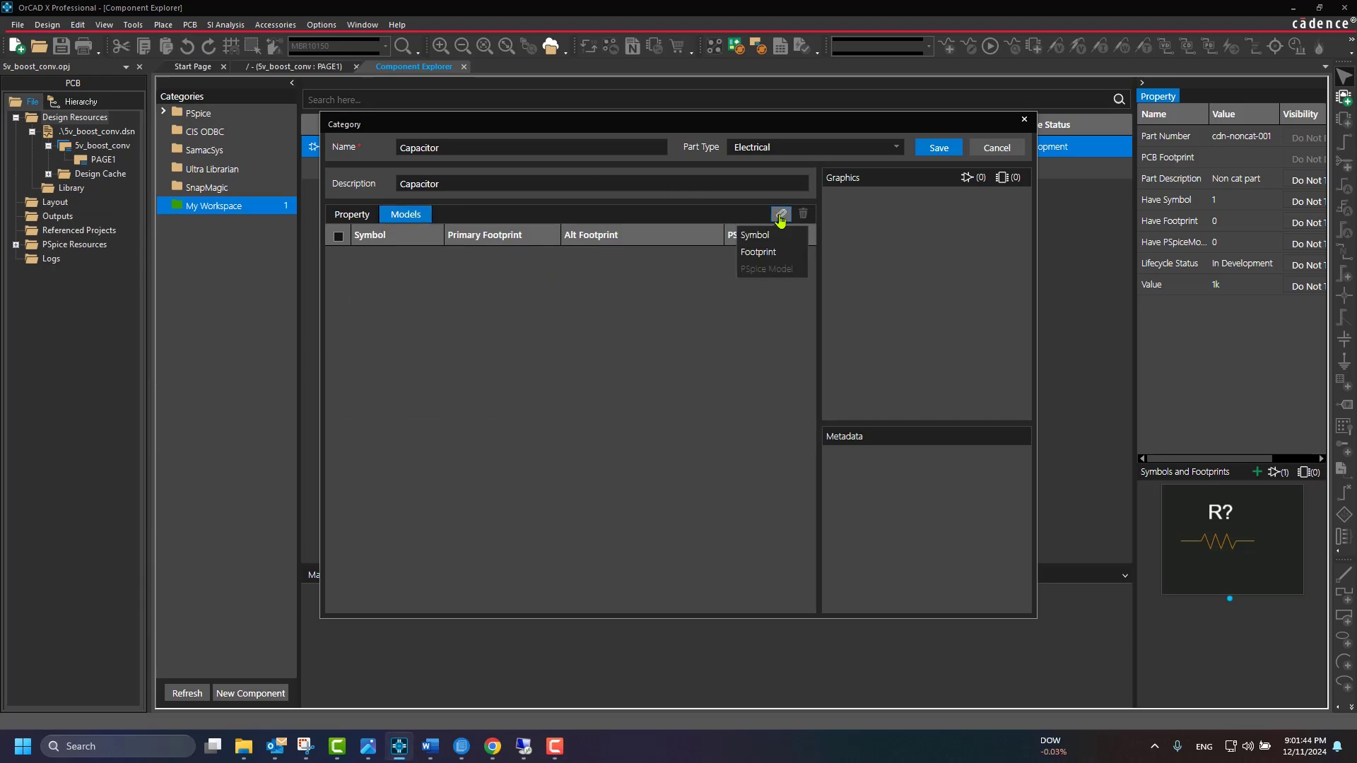
click(775, 243)
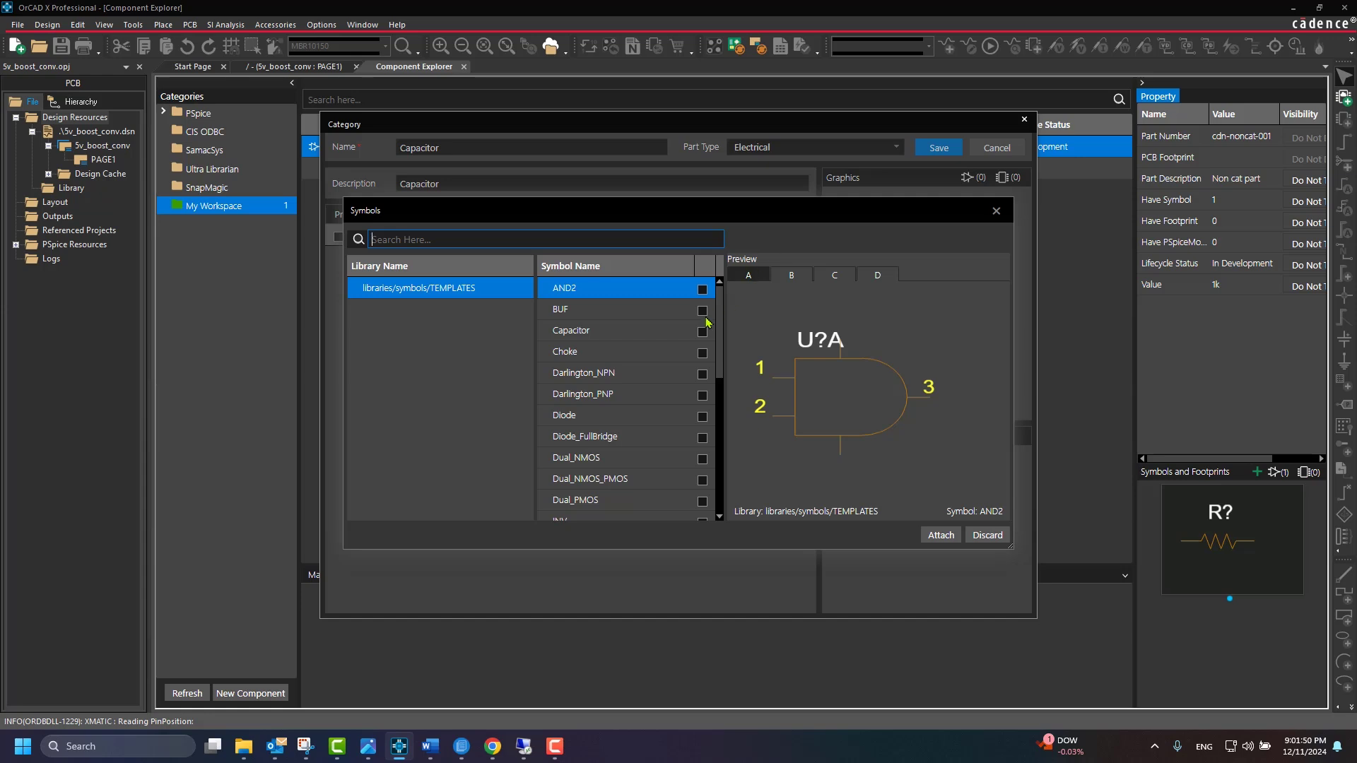
click(641, 338)
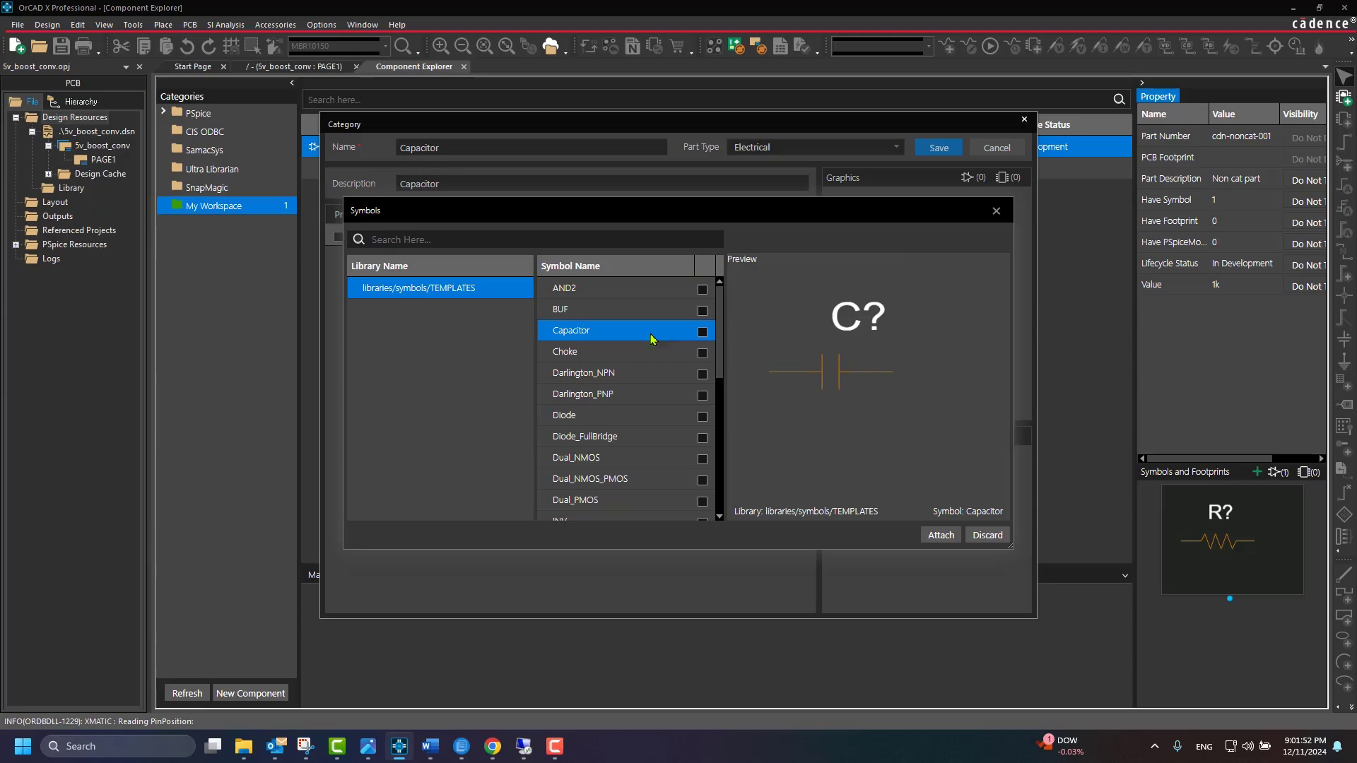
click(702, 332)
click(943, 535)
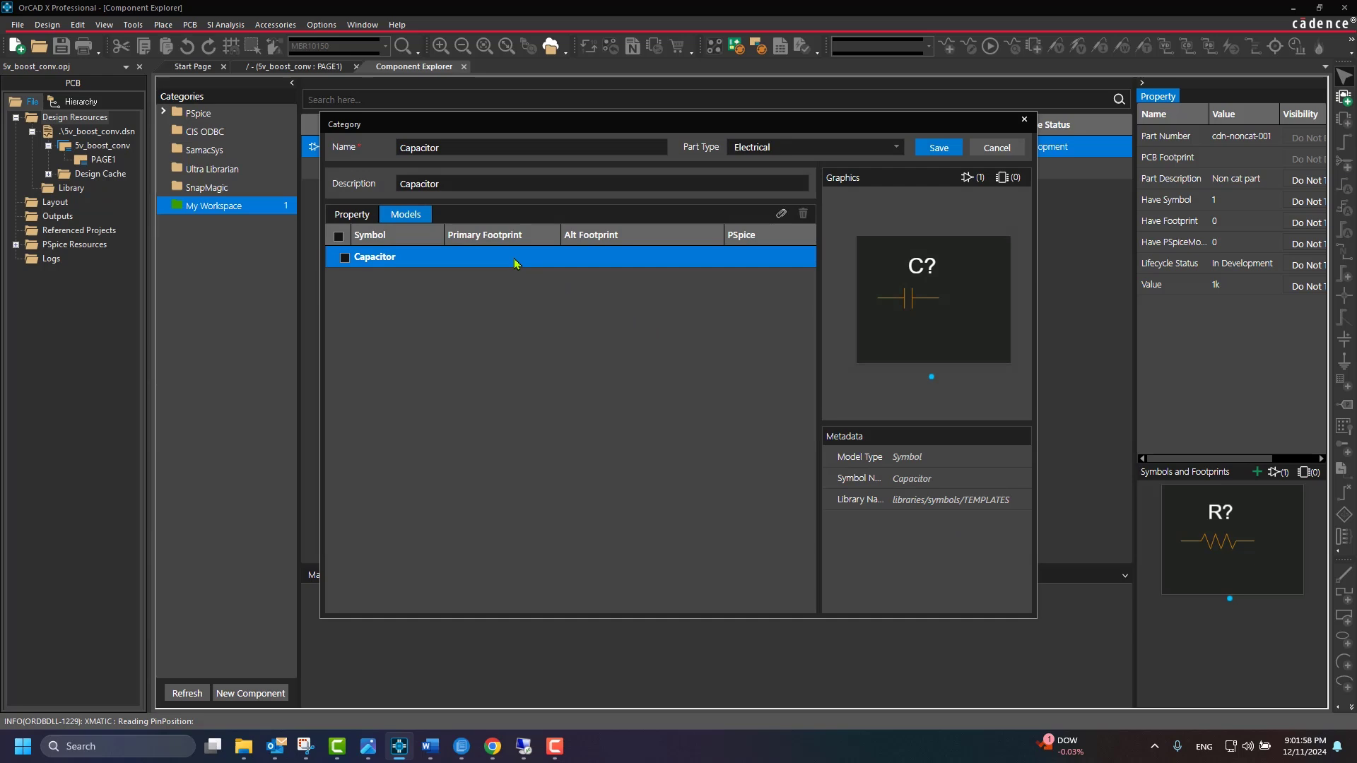
Attach the 0603rf_wv_12d footprint and preview its graphic.
click(781, 213)
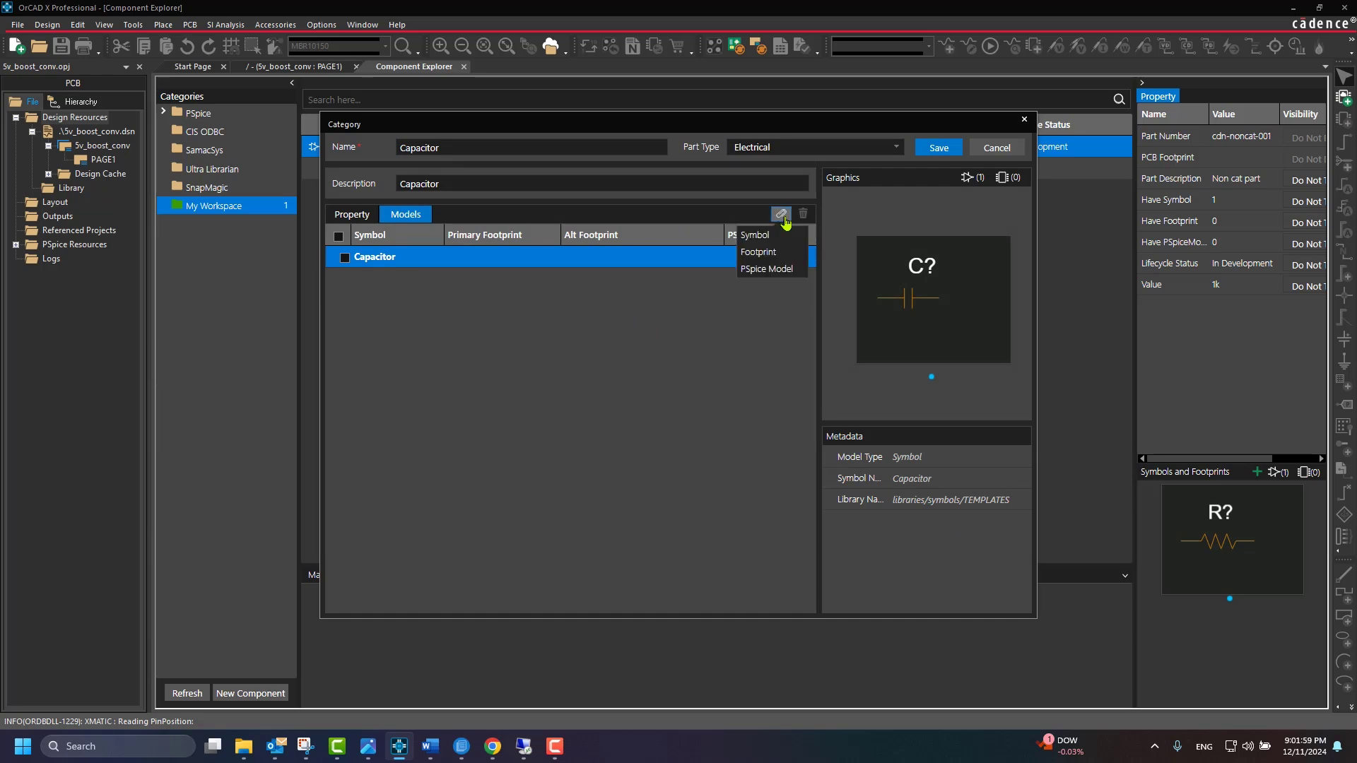
click(775, 255)
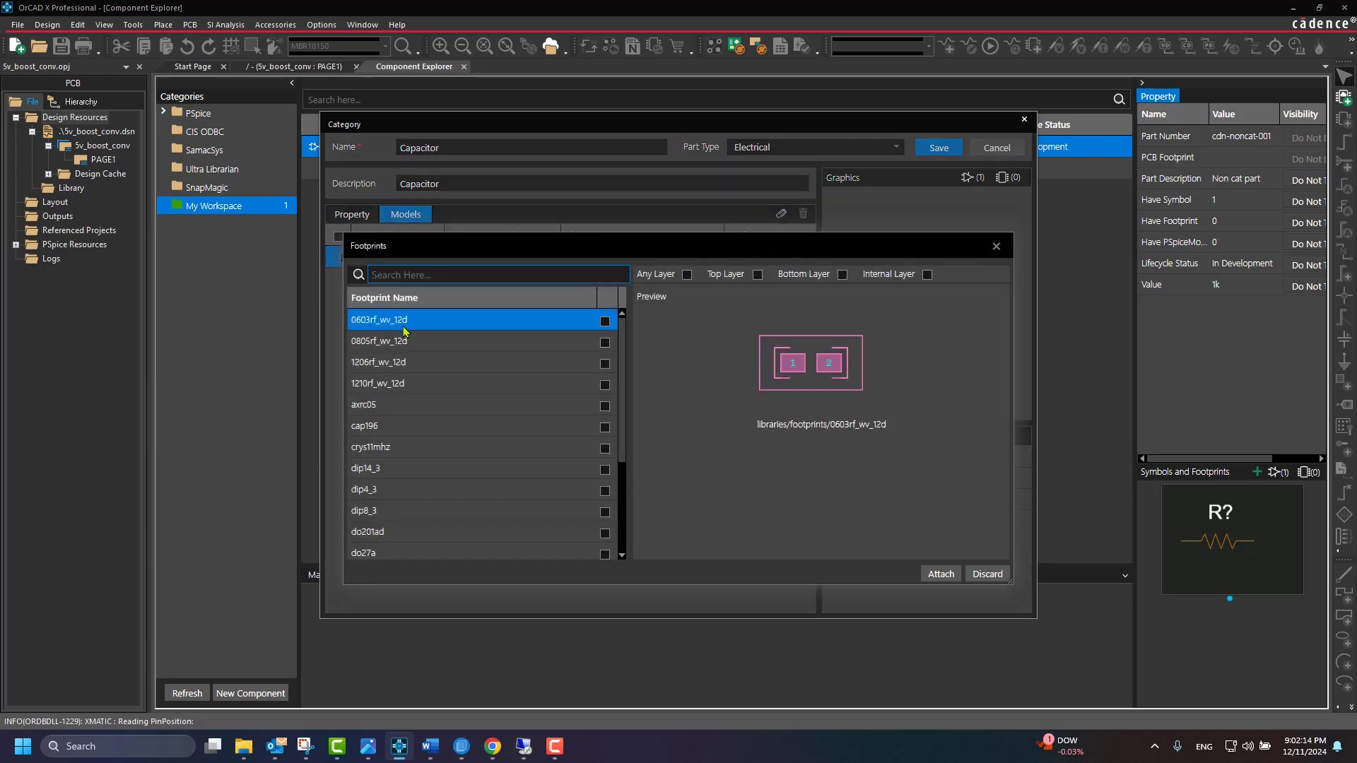
click(604, 323)
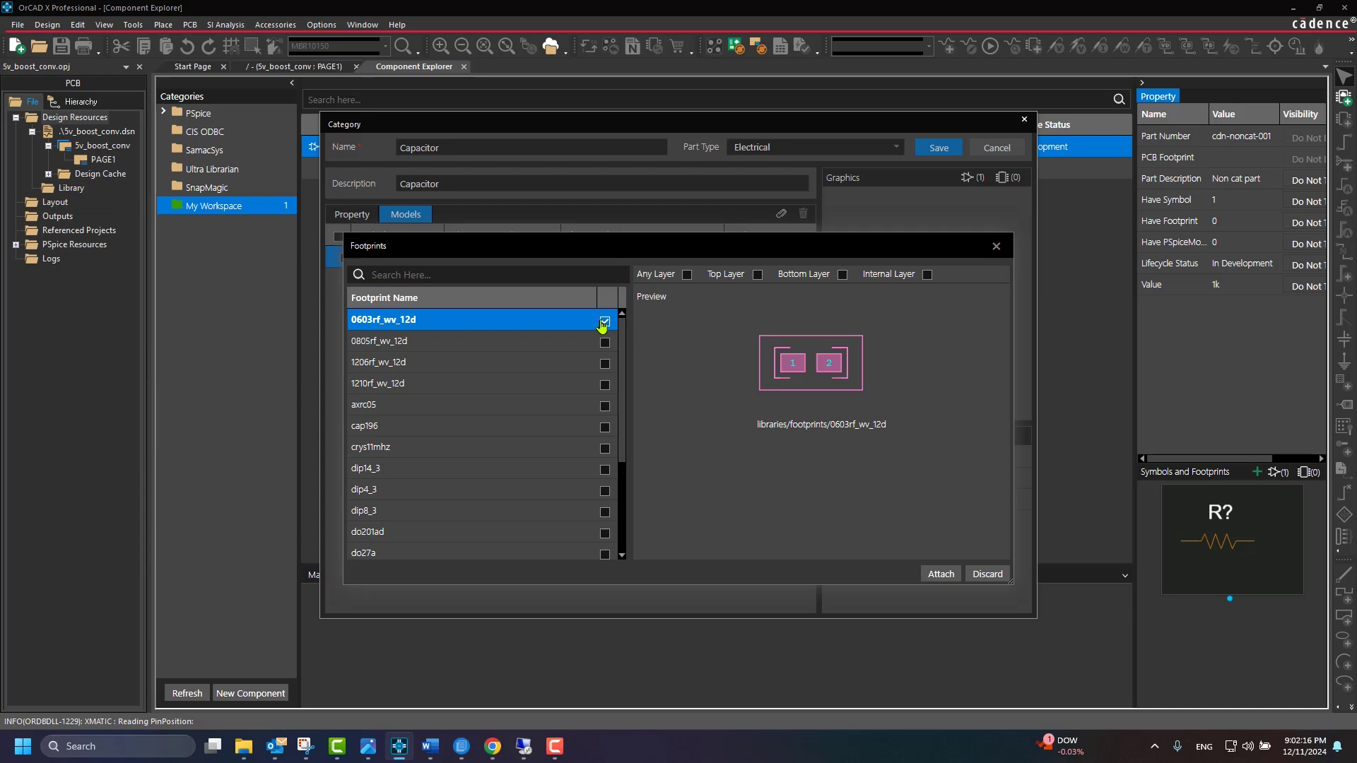
click(940, 575)
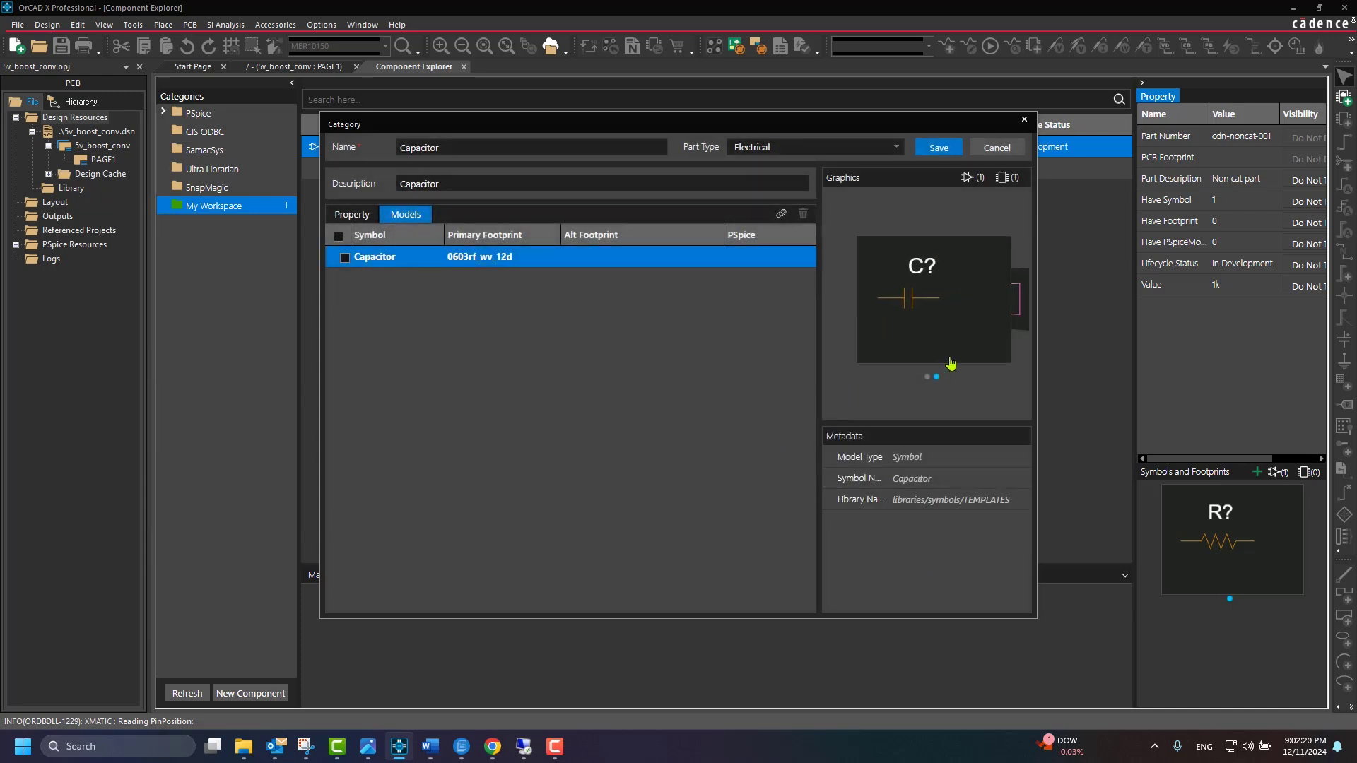
click(1020, 330)
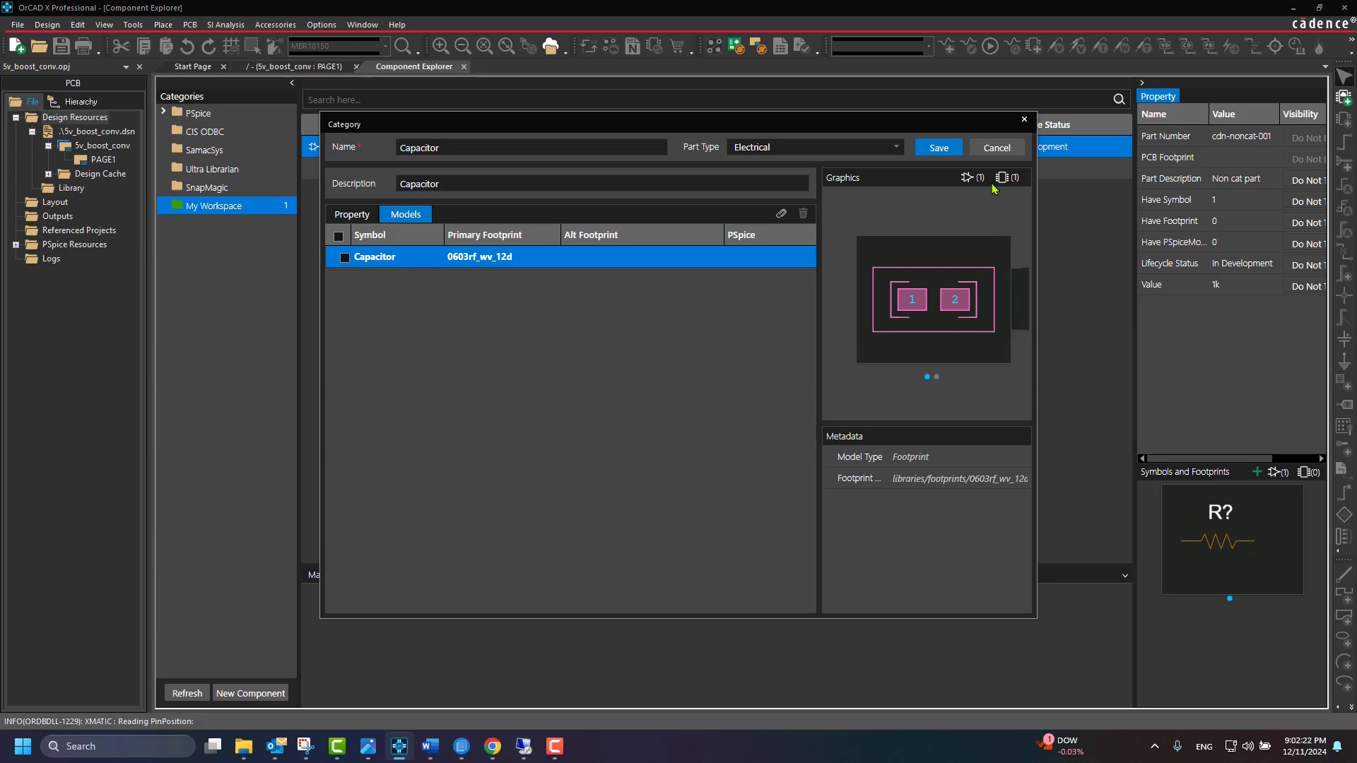
Save the Capacitor category and start a New Component in it.
click(952, 152)
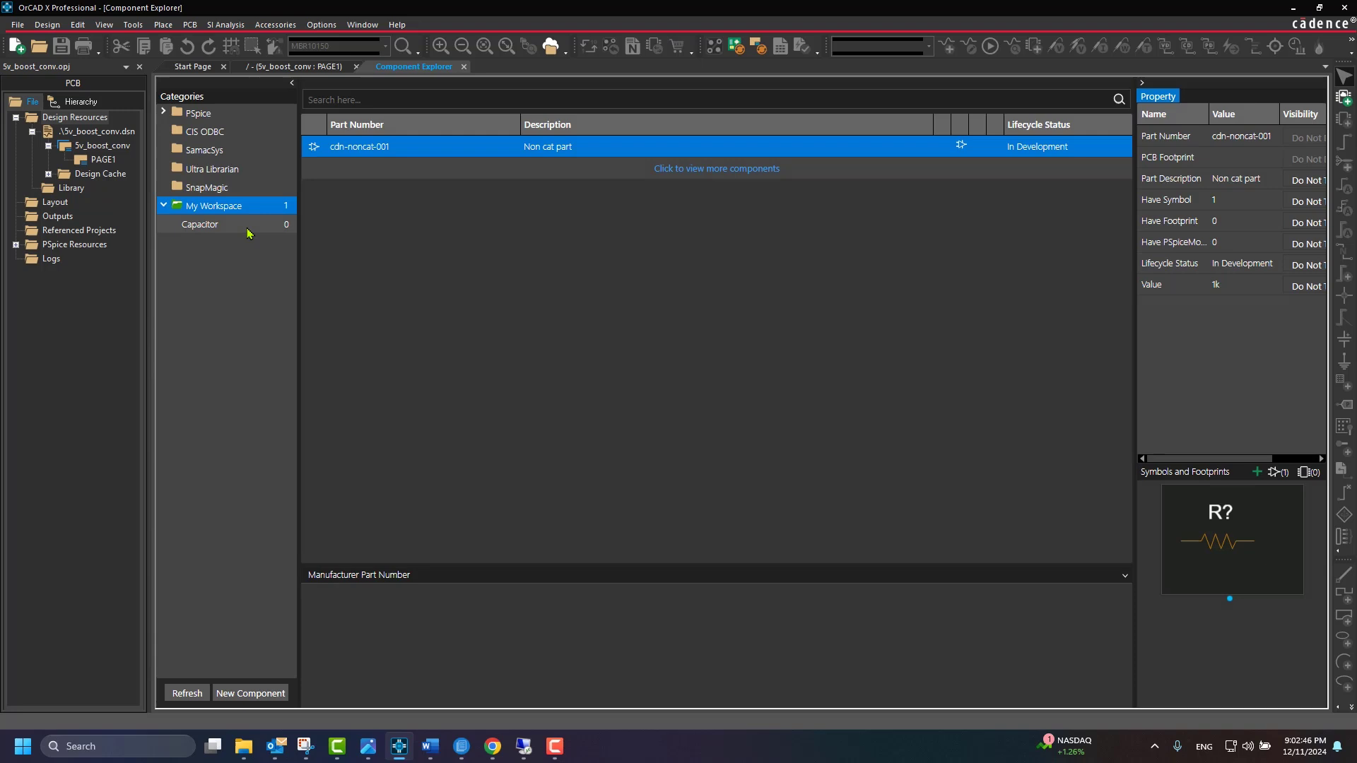
click(247, 233)
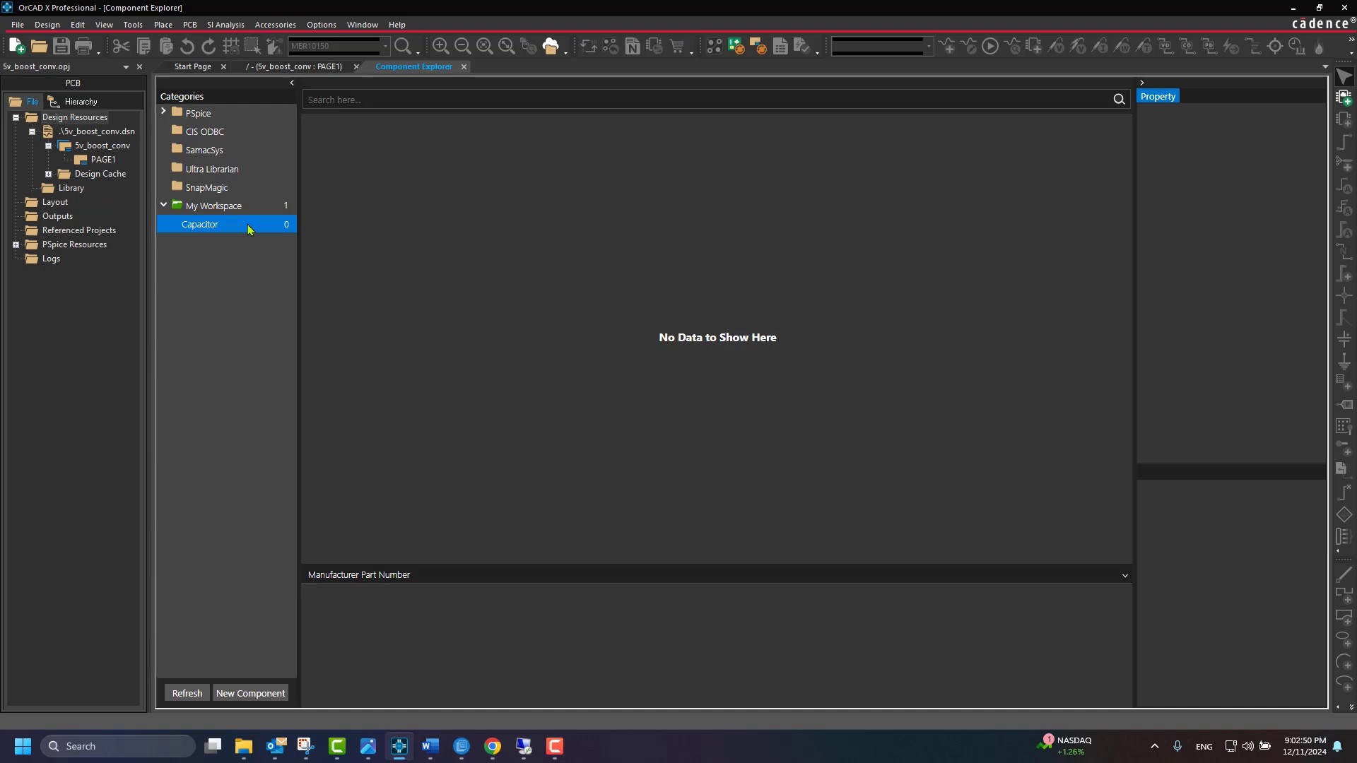
right_click(249, 229)
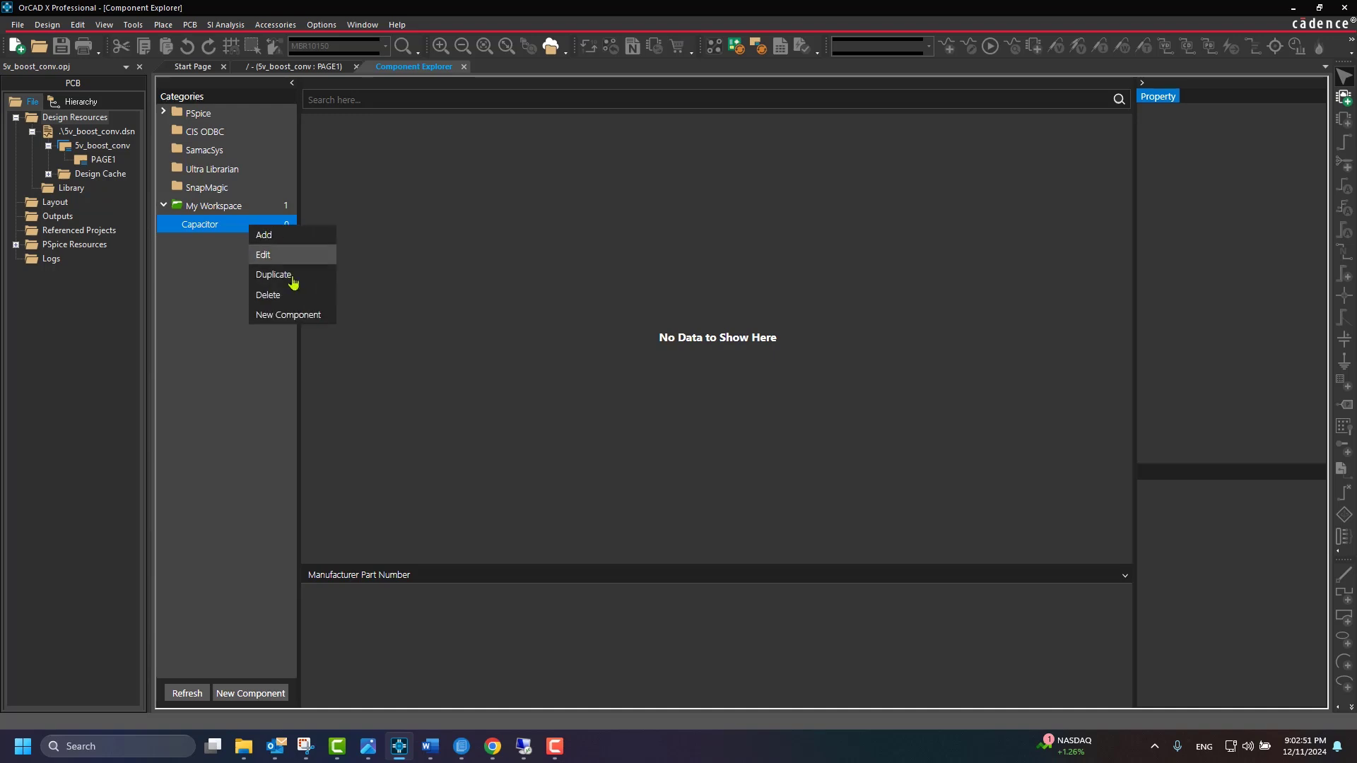
click(306, 324)
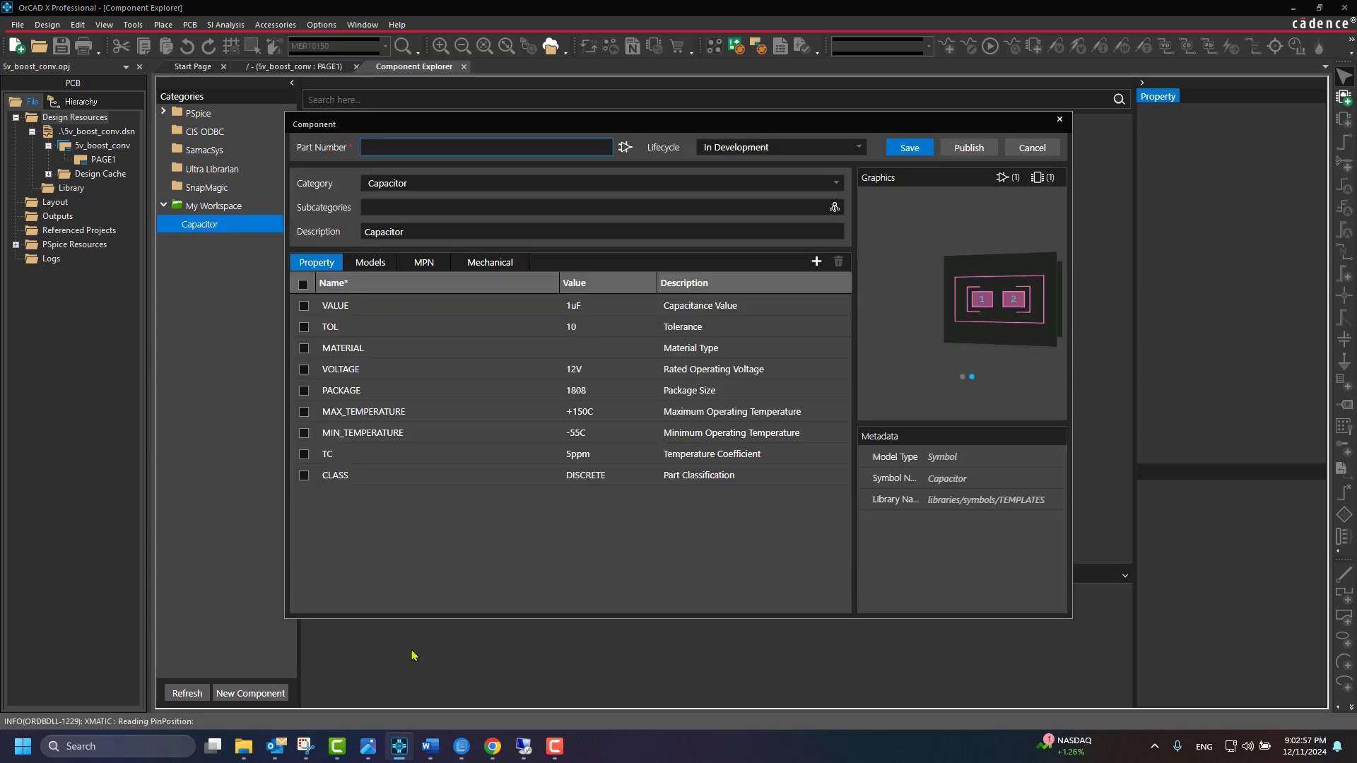
Enter part number cdn-cap-001 and set the lifecycle status to Active.
click(380, 147)
text(cdn)
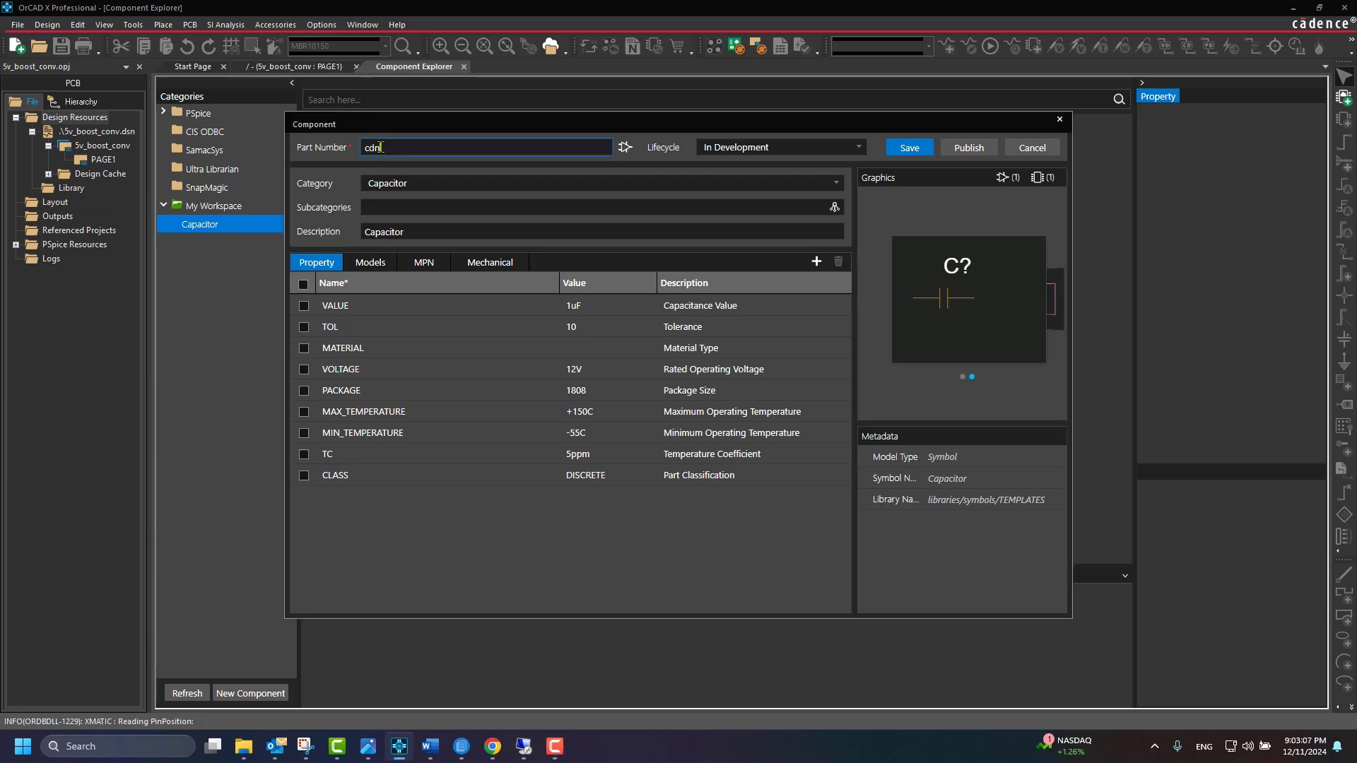
text(_)
text(cap)
text(-001)
click(761, 150)
click(756, 207)
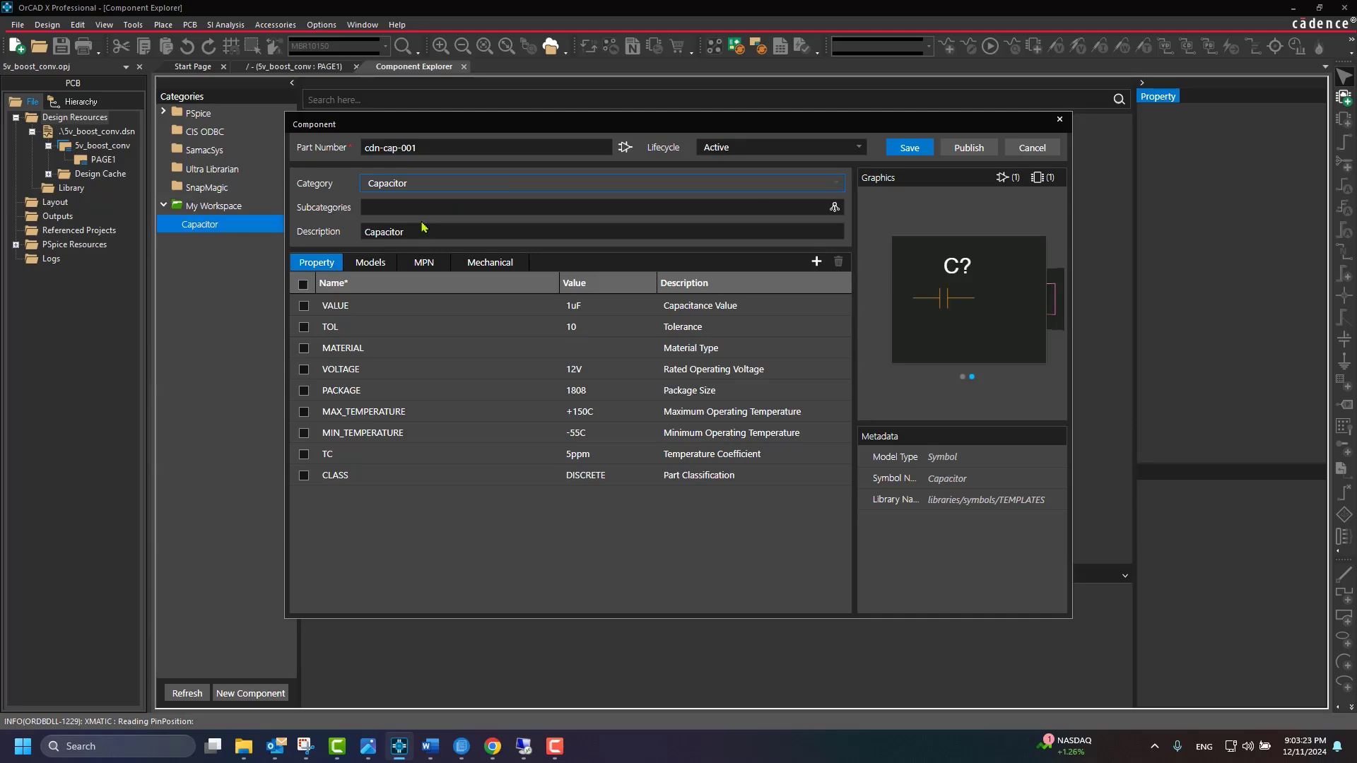
Prefix the description with '1uF Ceramic', set MATERIAL to X7R, and save the part.
click(362, 234)
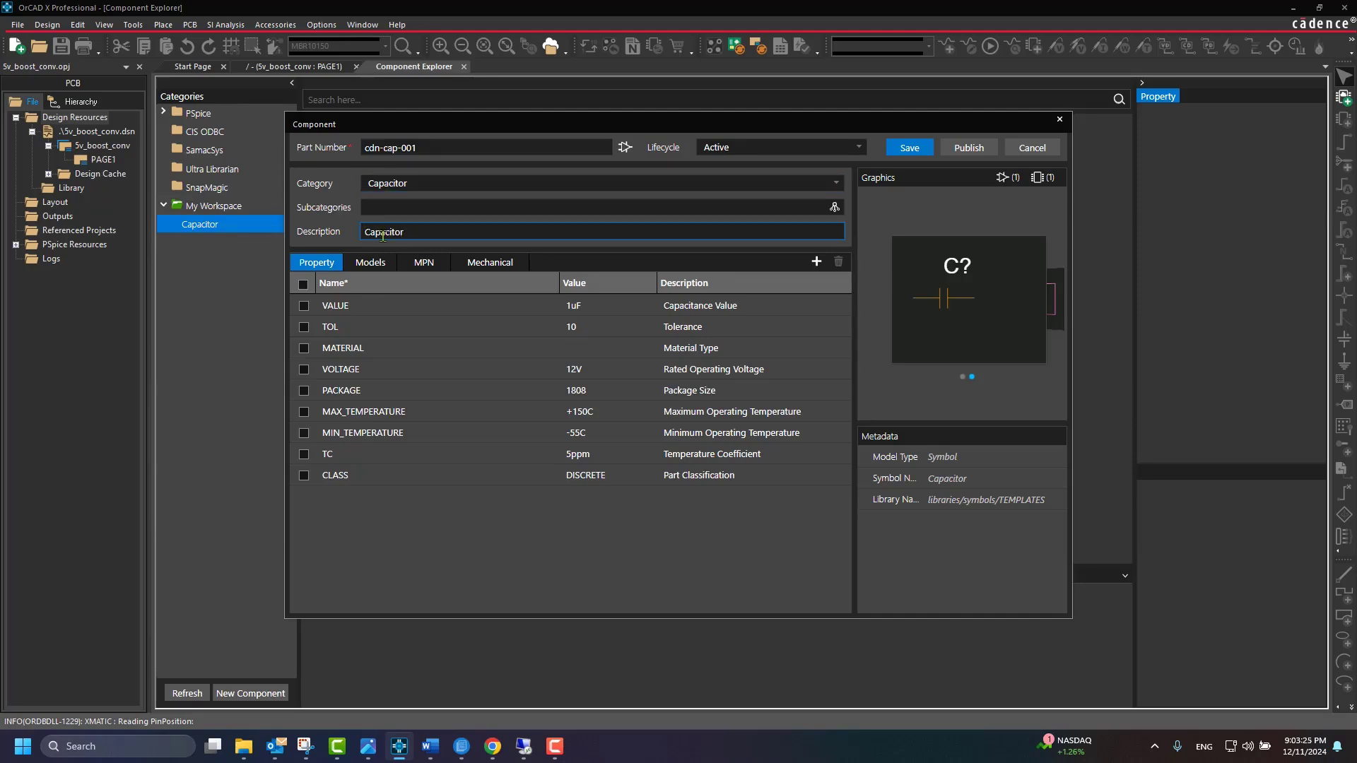
text(1uF Ceramic)
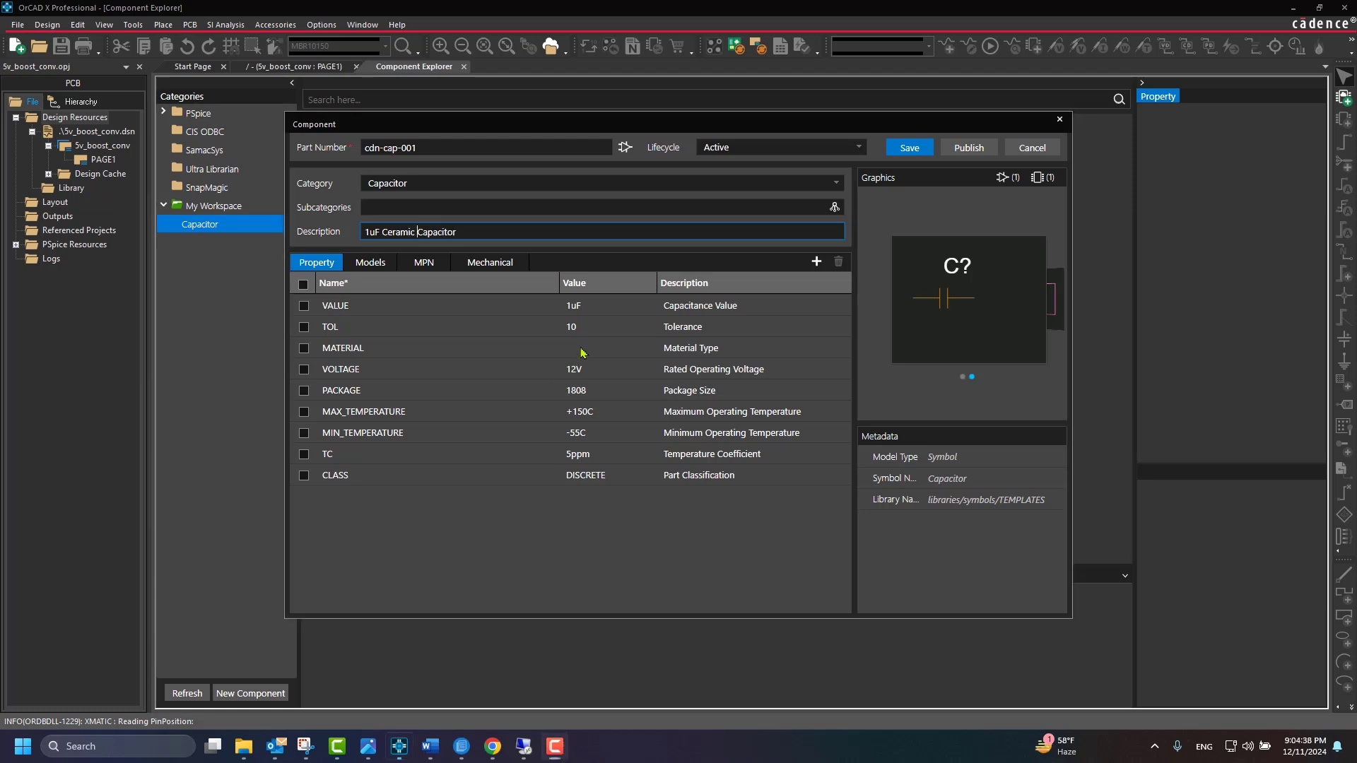
click(582, 352)
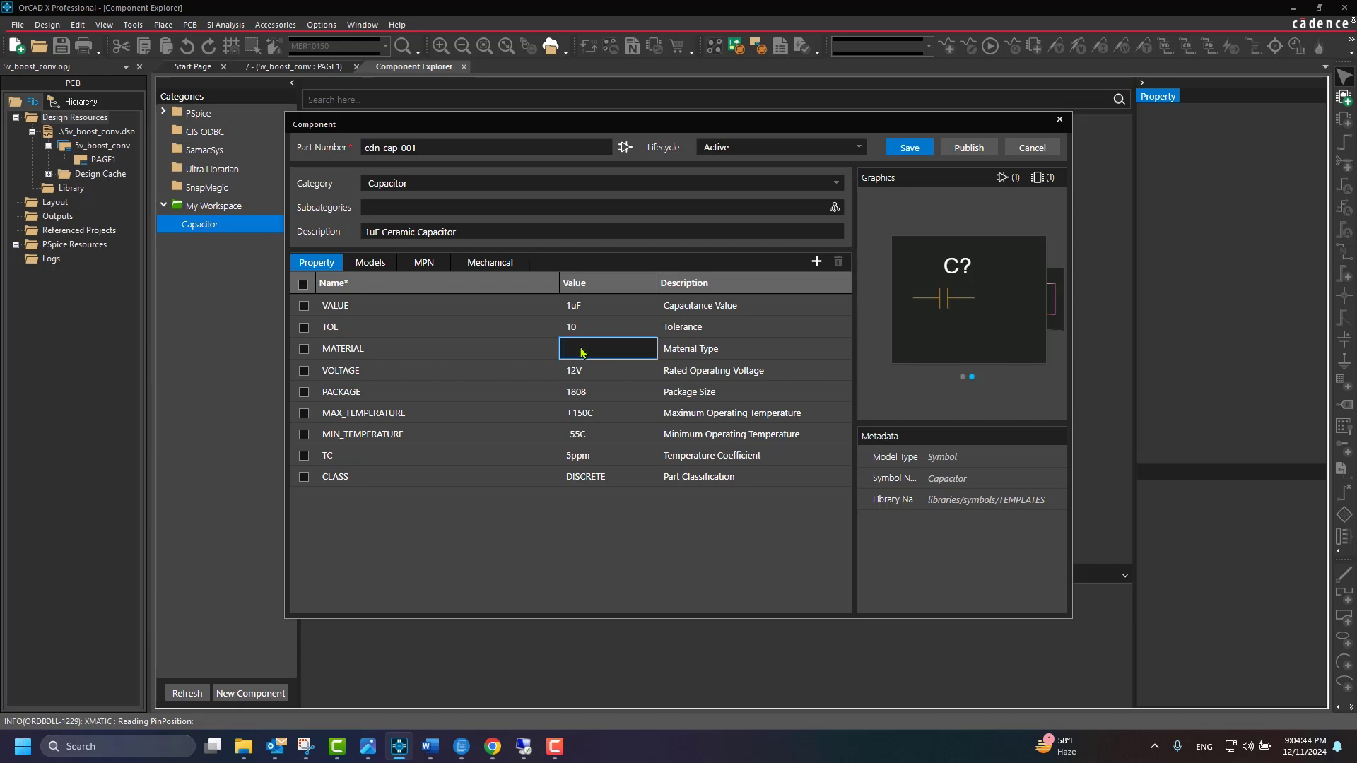
text(X7R)
click(907, 150)
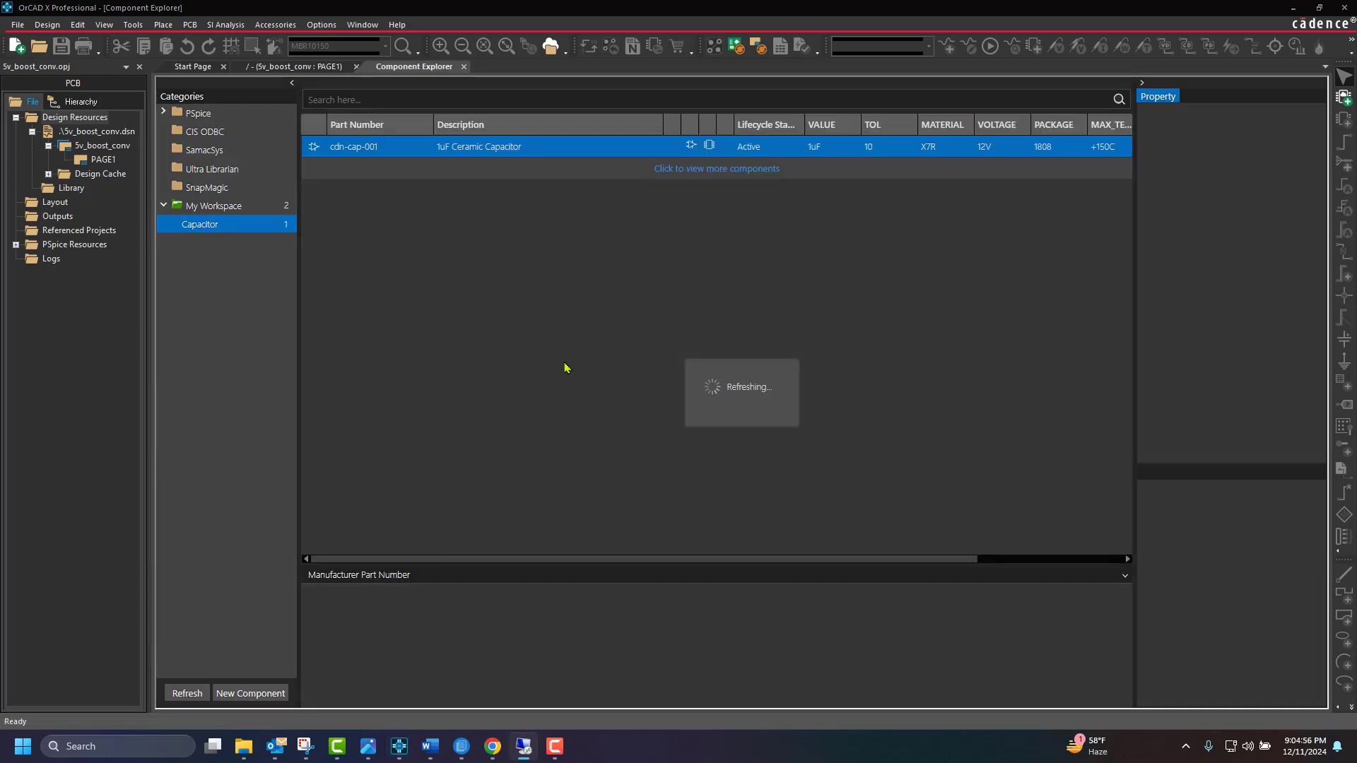
Start a new Capacitor component numbered cdn-cap-002 with MATERIAL X7R.
right_click(256, 233)
click(290, 323)
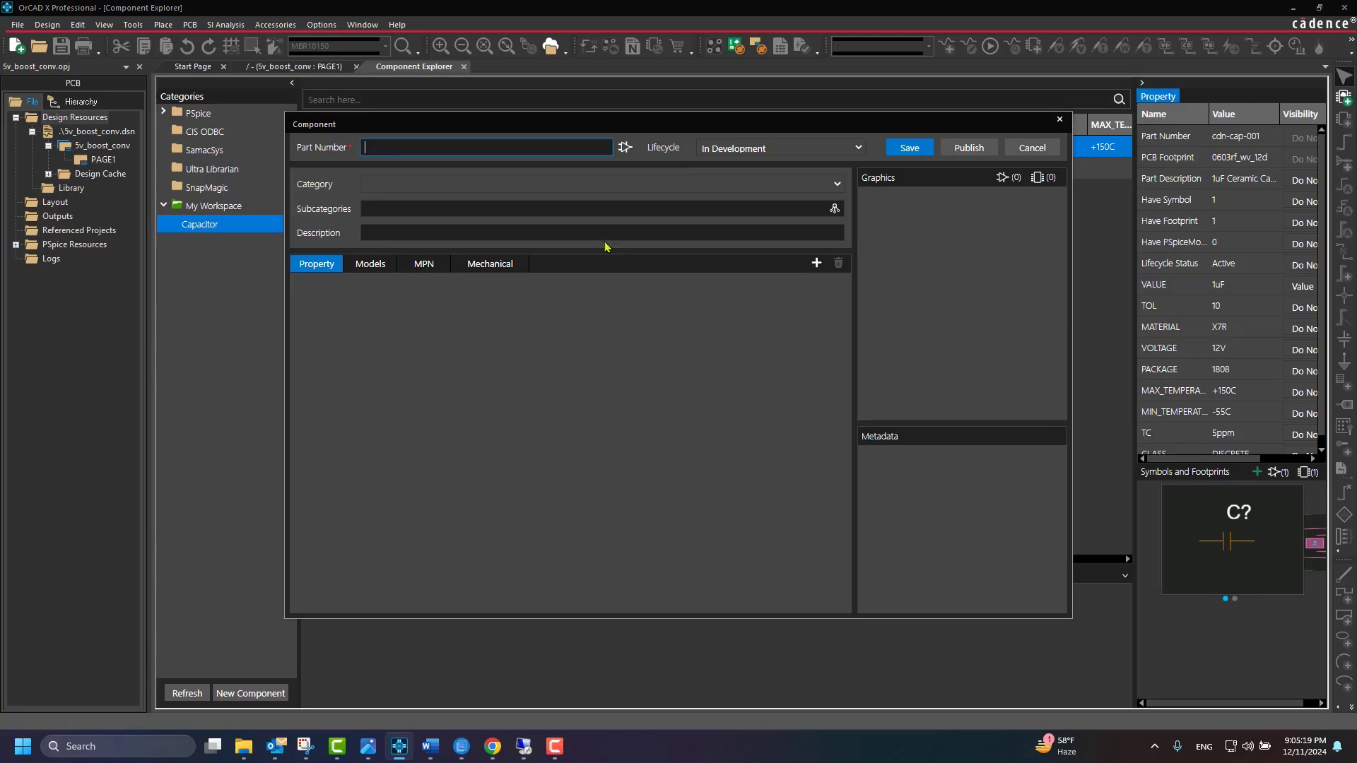
text(cdn-)
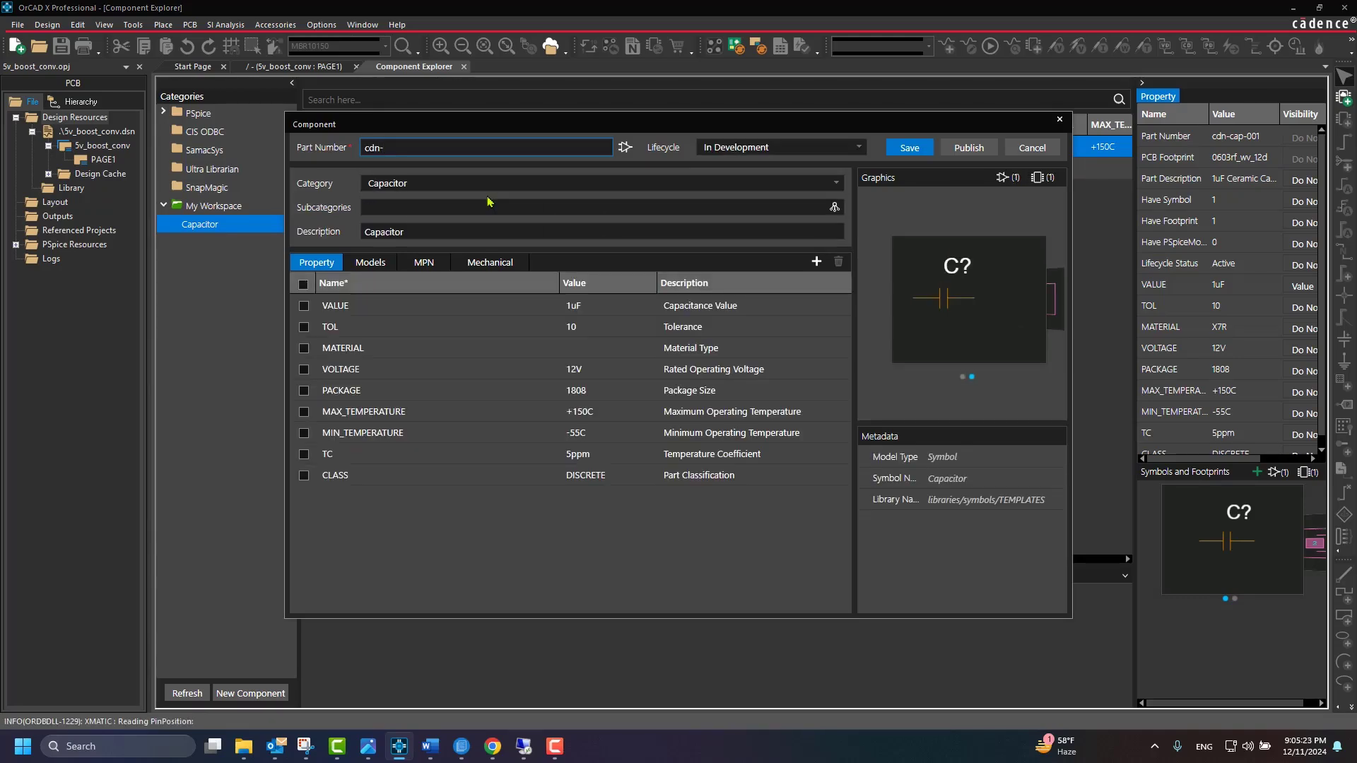
text(cap-002)
click(571, 349)
text(X)
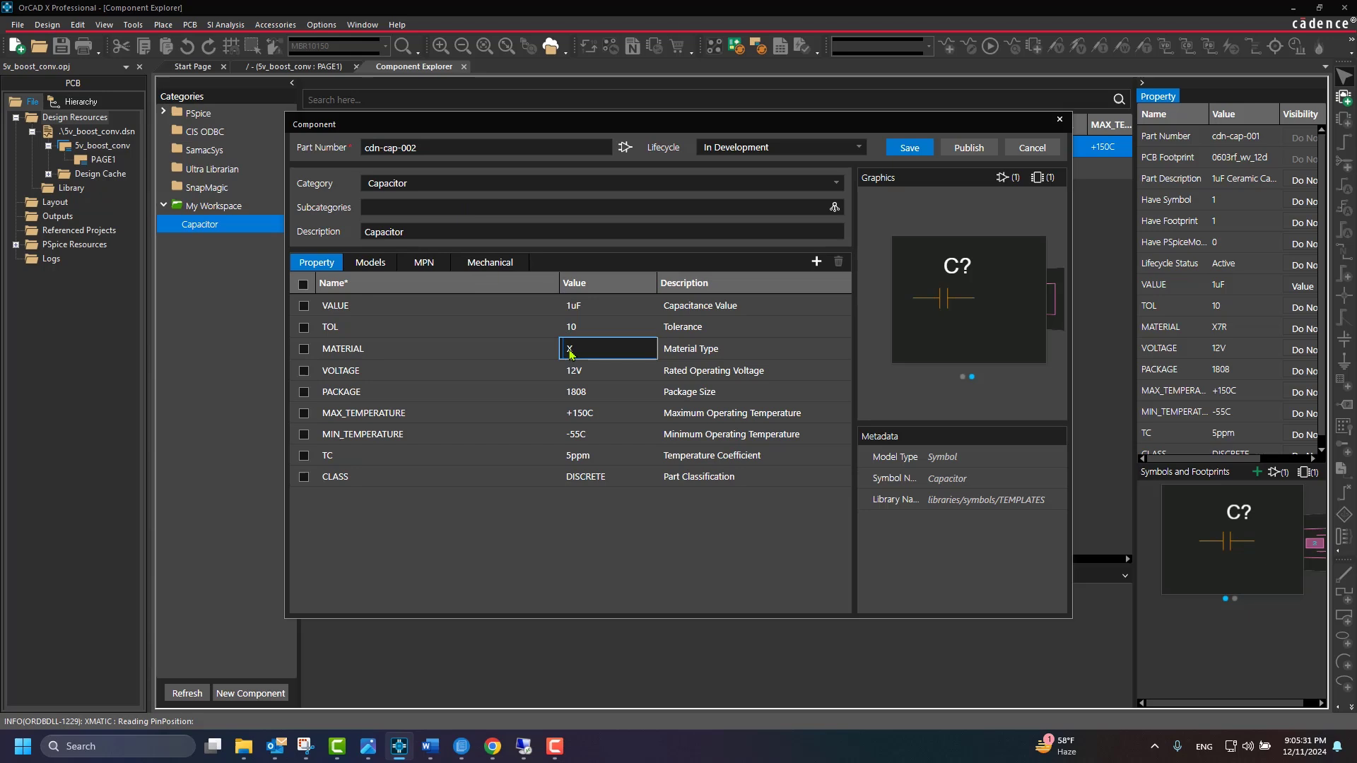
text(7R)
Change VALUE to 2.2uF, prefix the description '2.2uF Ceramic', and save the part.
click(573, 309)
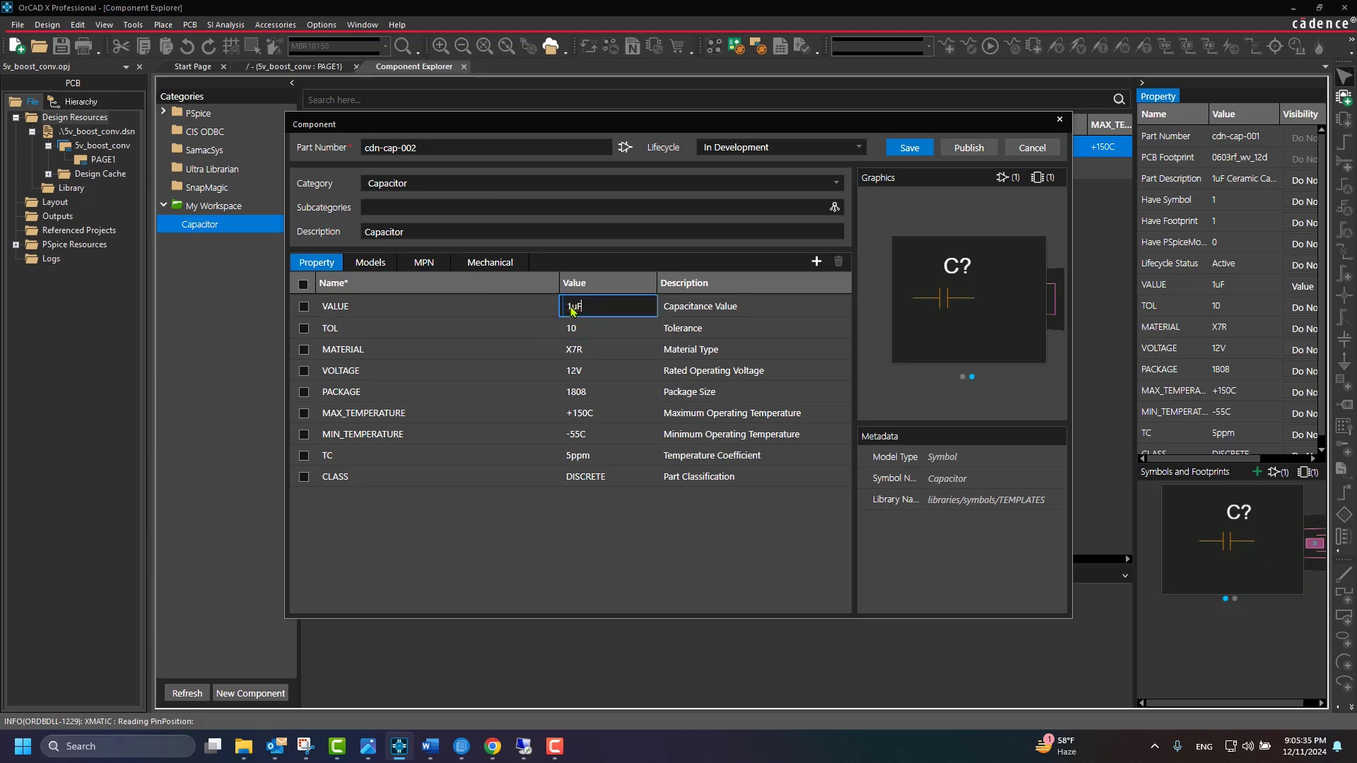
click(573, 309)
key(BackSpace)
text(2.2)
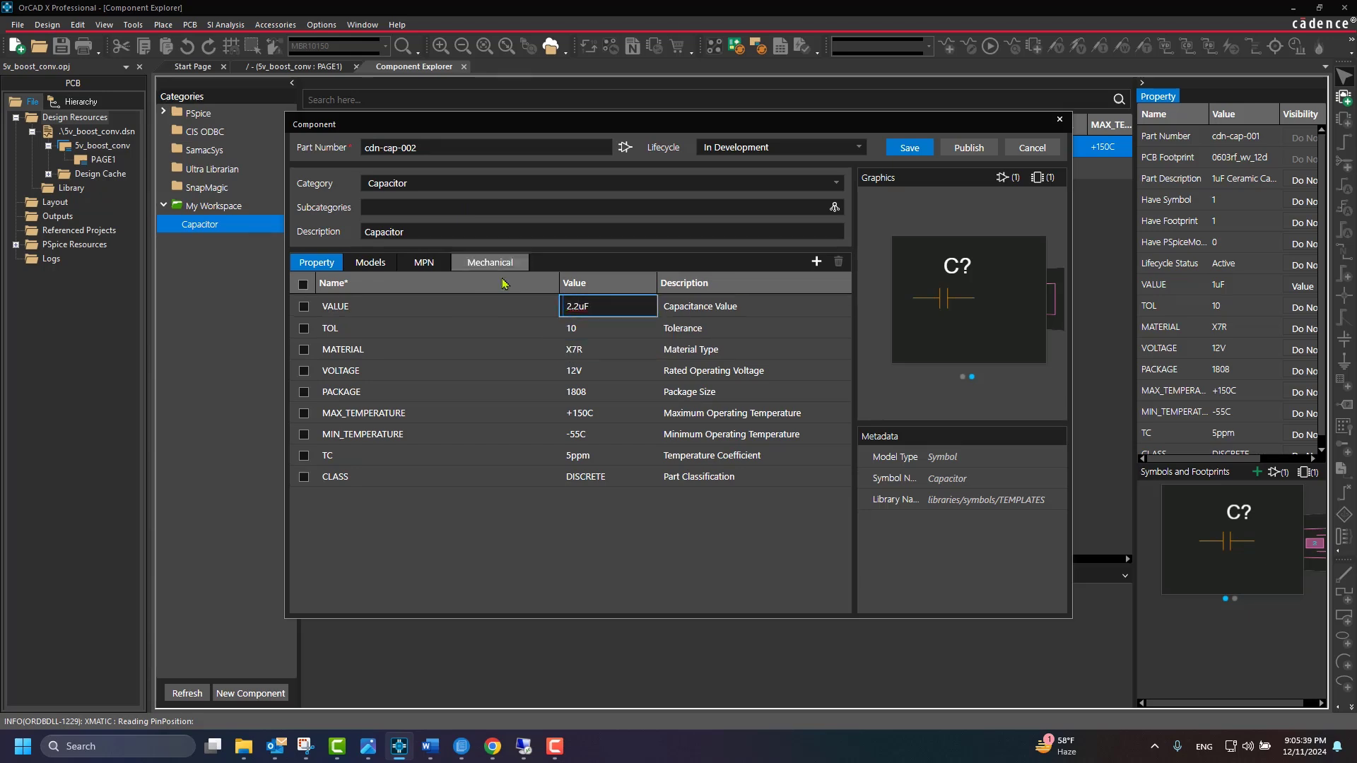
click(366, 232)
text(2.2uF Ceramic)
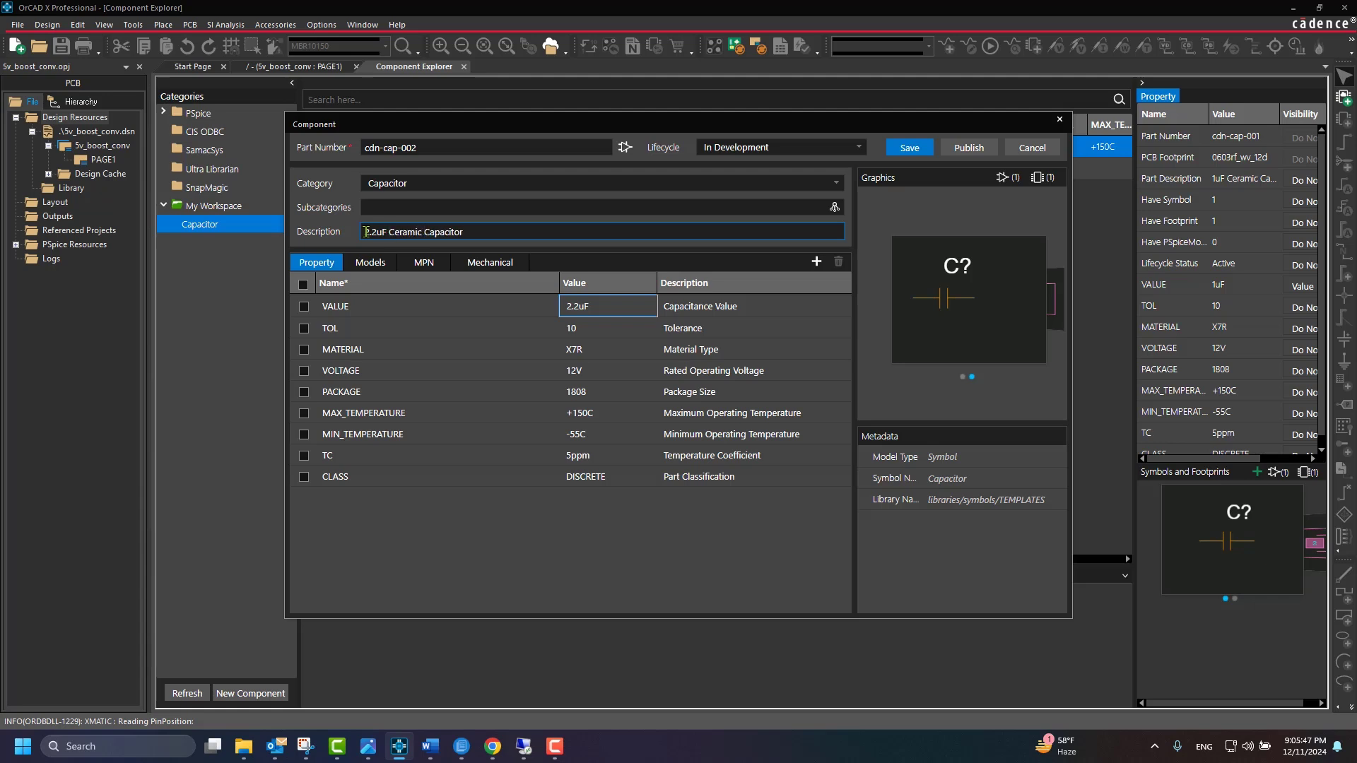
click(910, 148)
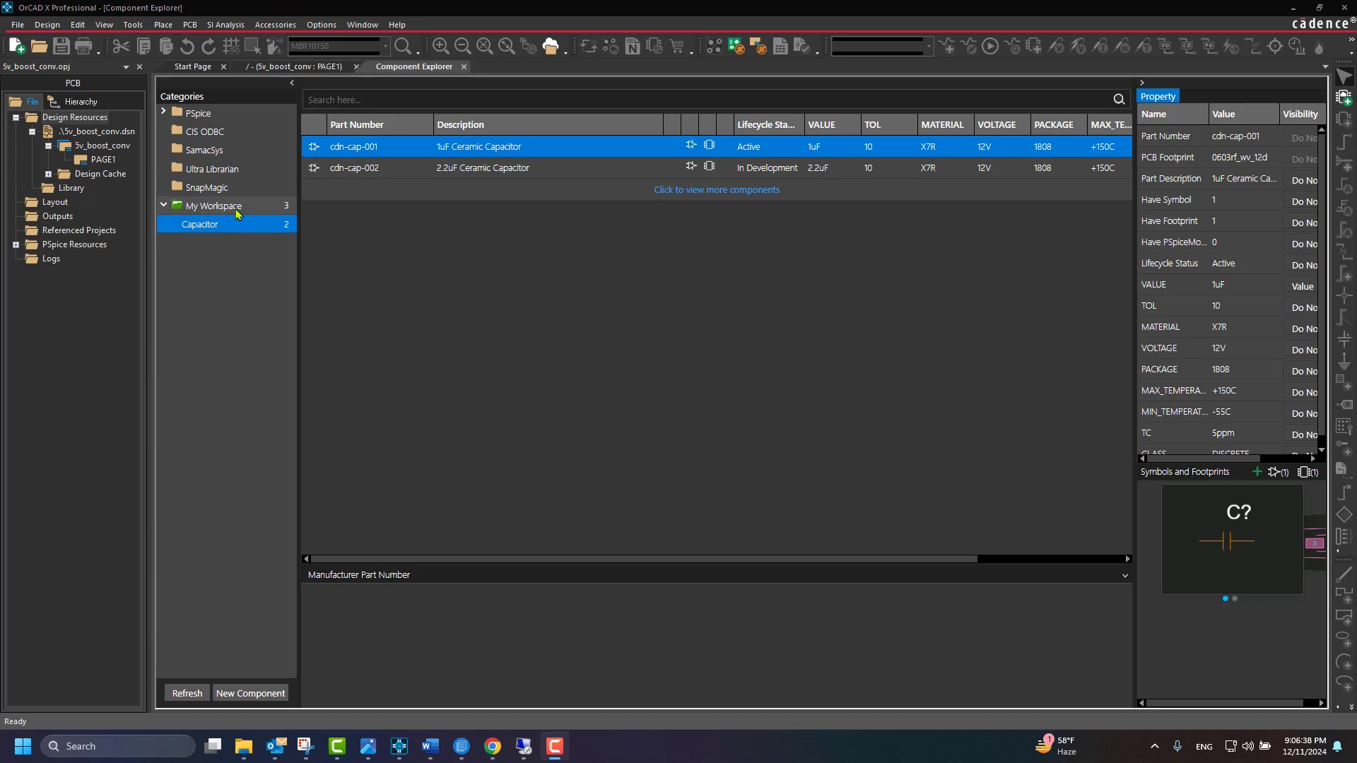
Add a category named 'Resistor' with description 'Resistor' under My Workspace and save it.
click(237, 213)
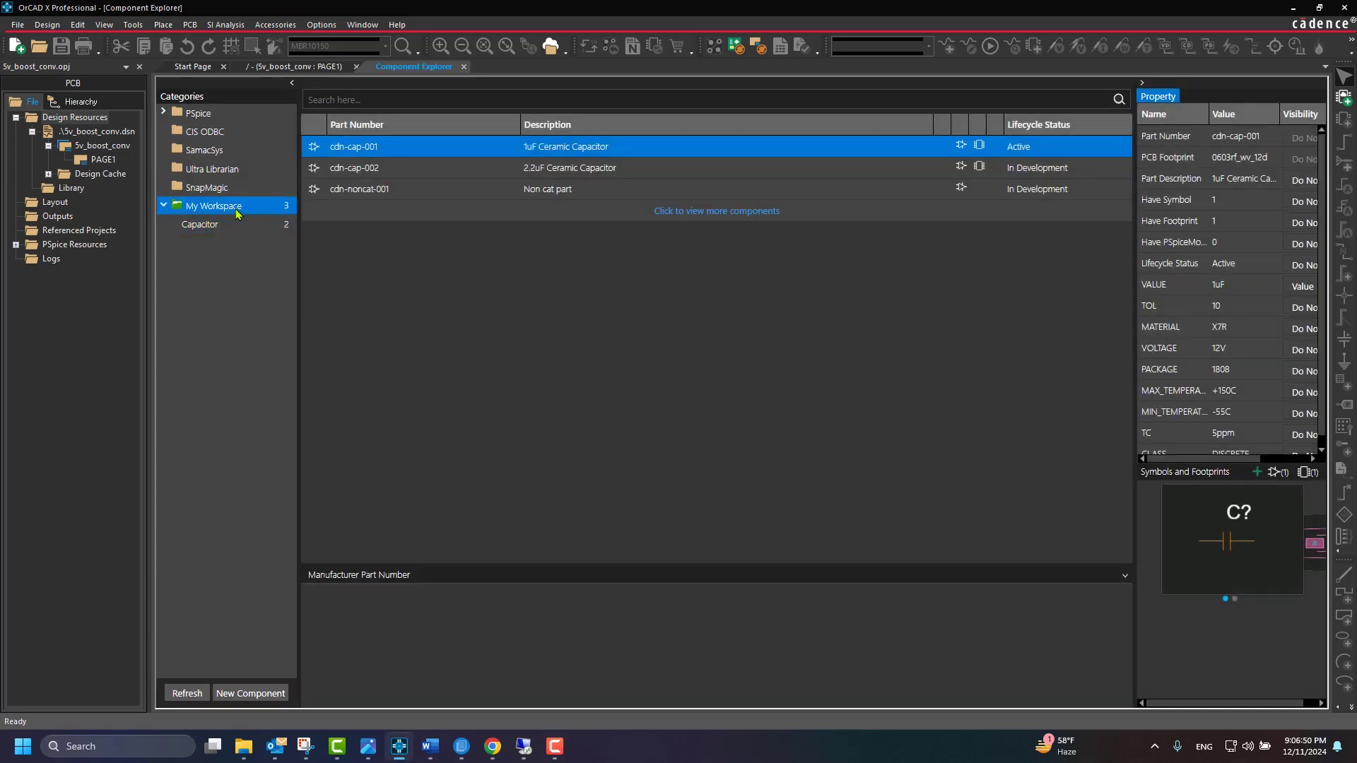
right_click(238, 212)
click(259, 220)
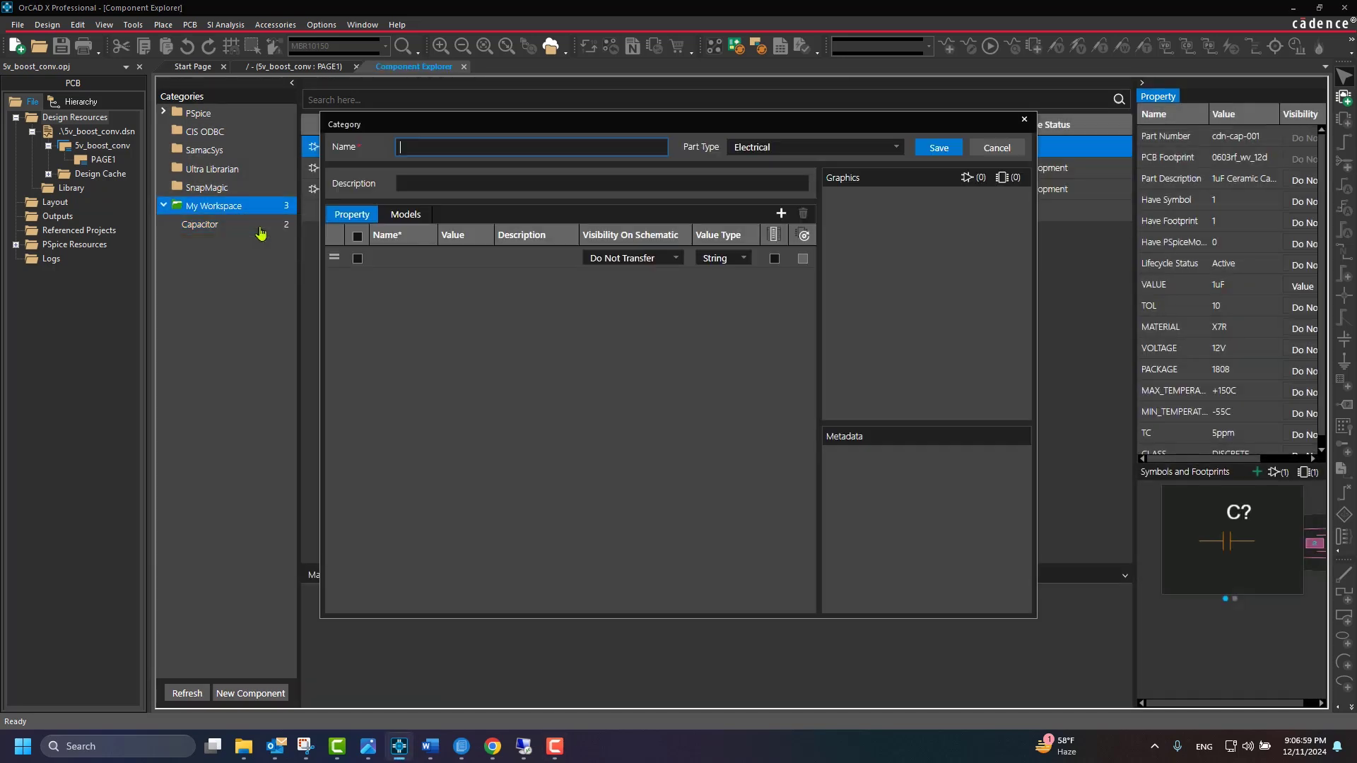
text(Resistor)
key(Tab)
click(457, 176)
text(Resist)
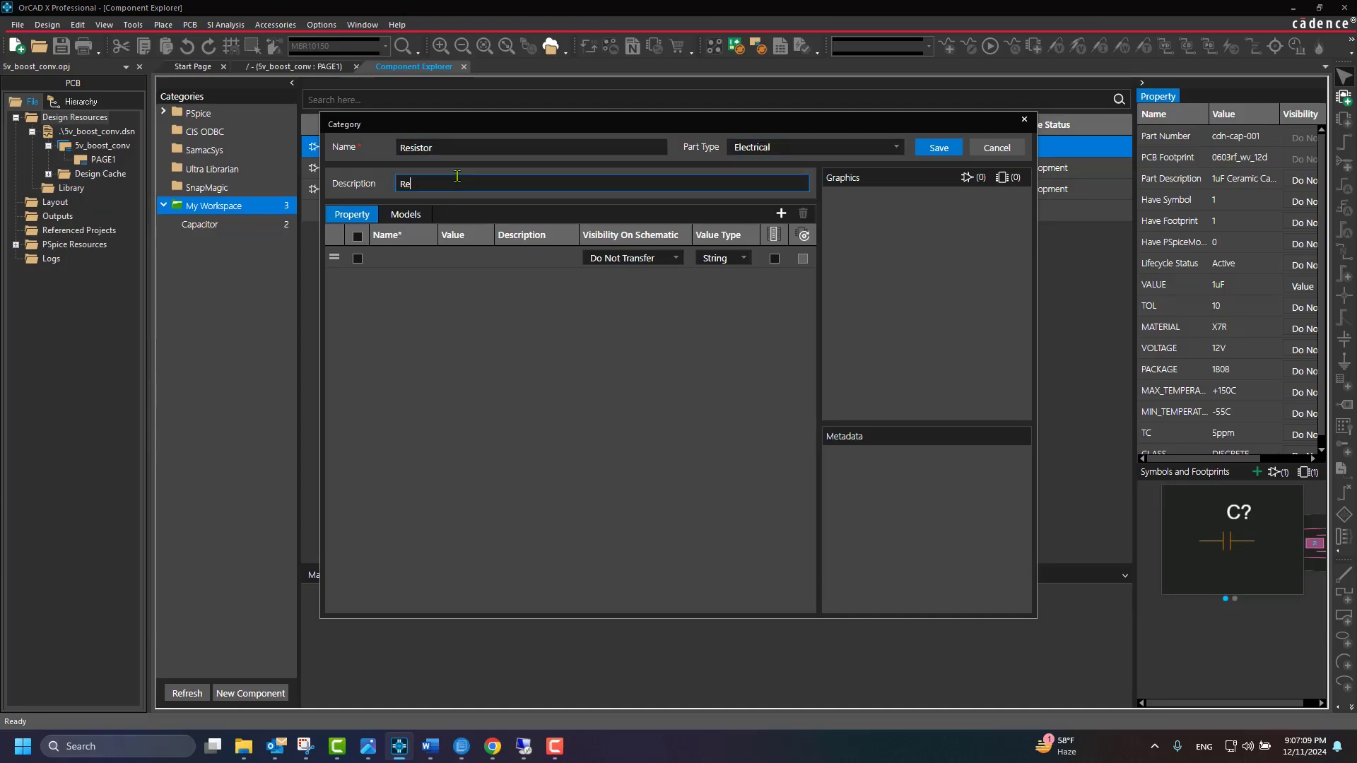
text(or)
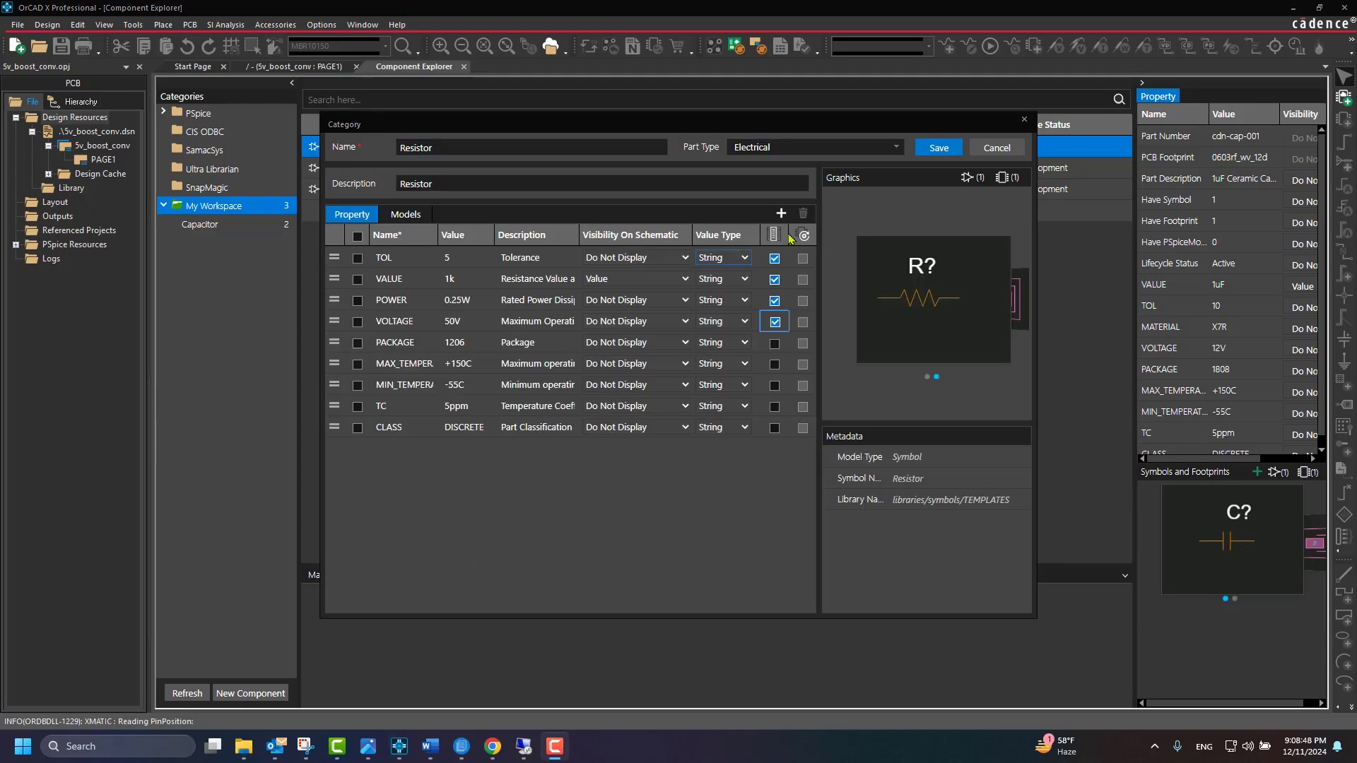
click(940, 148)
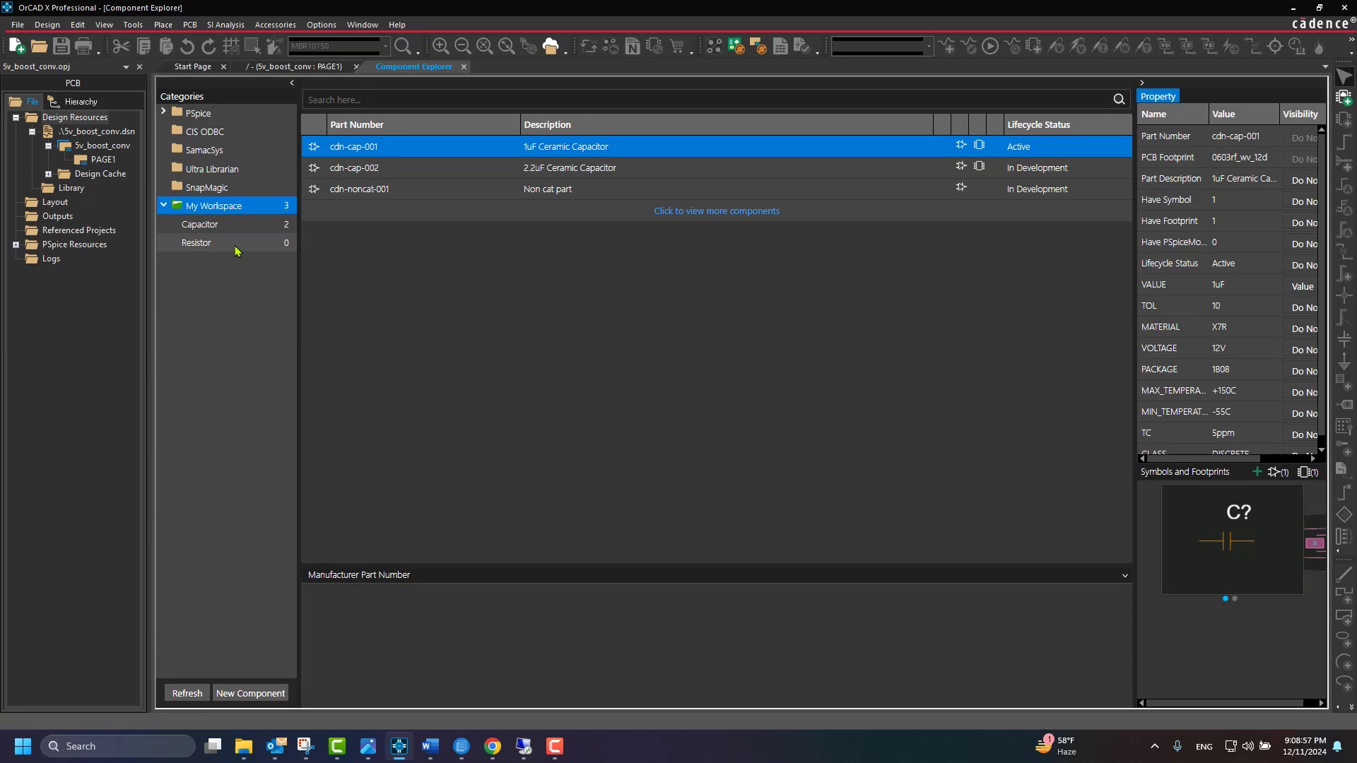
Add a subcategory under Resistor and name it Metal Film.
right_click(236, 248)
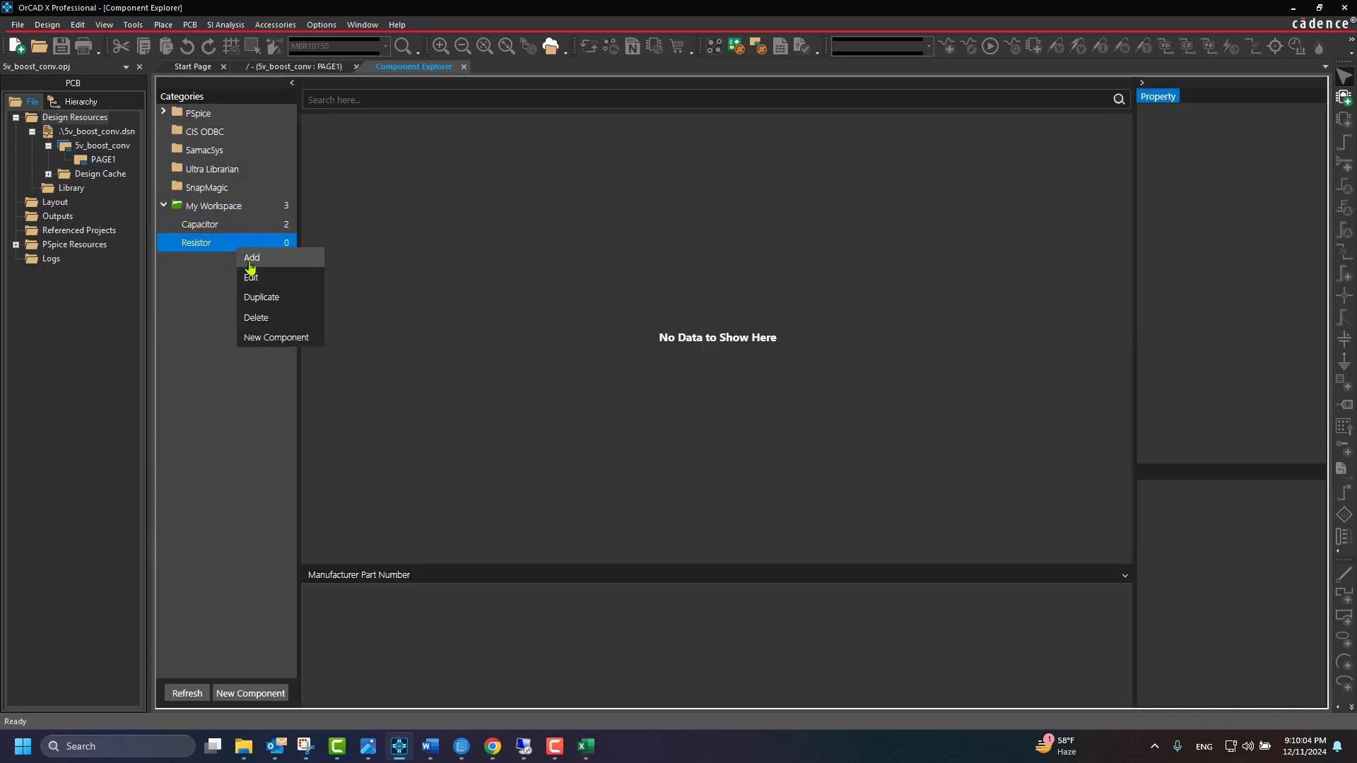
click(250, 259)
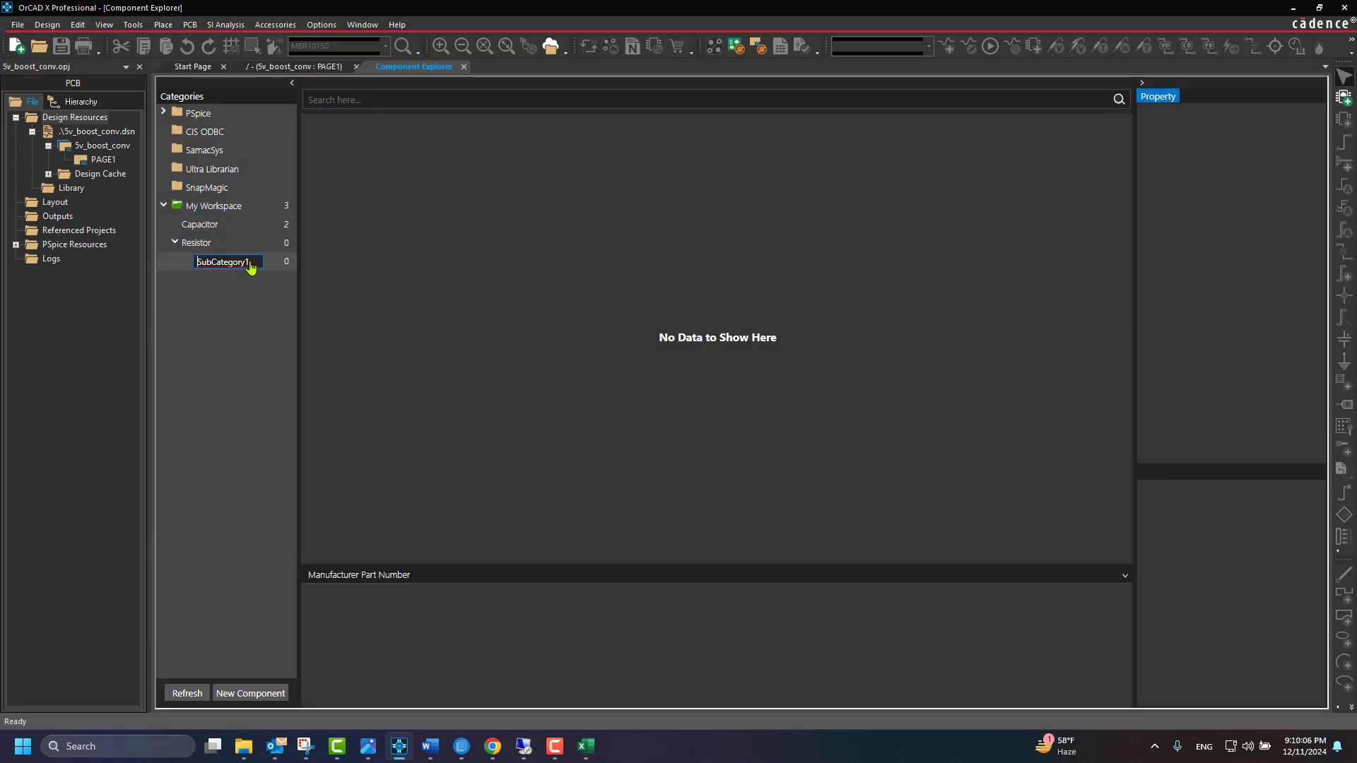
double_click(251, 267)
text(Metal)
text( File)
key(Return)
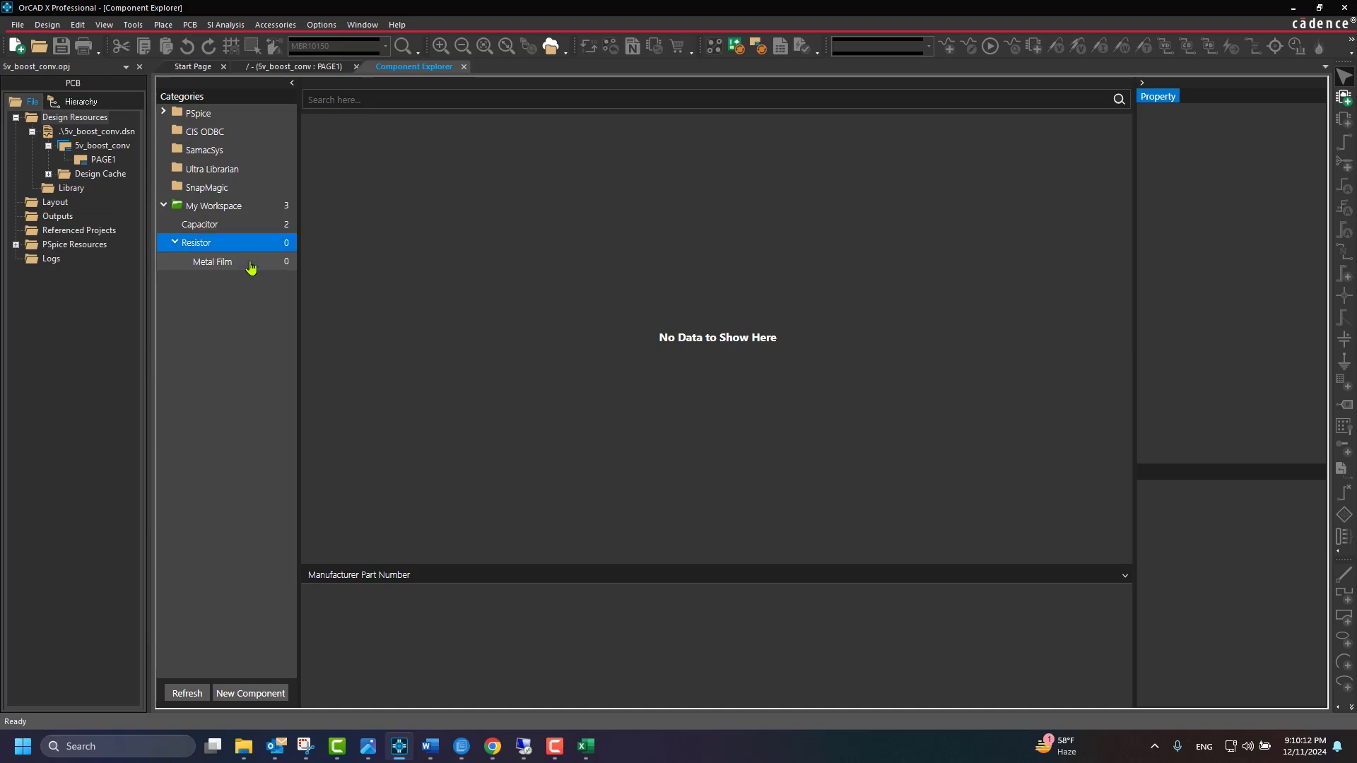
Add a second Resistor subcategory named Carbon Film.
right_click(252, 245)
click(265, 257)
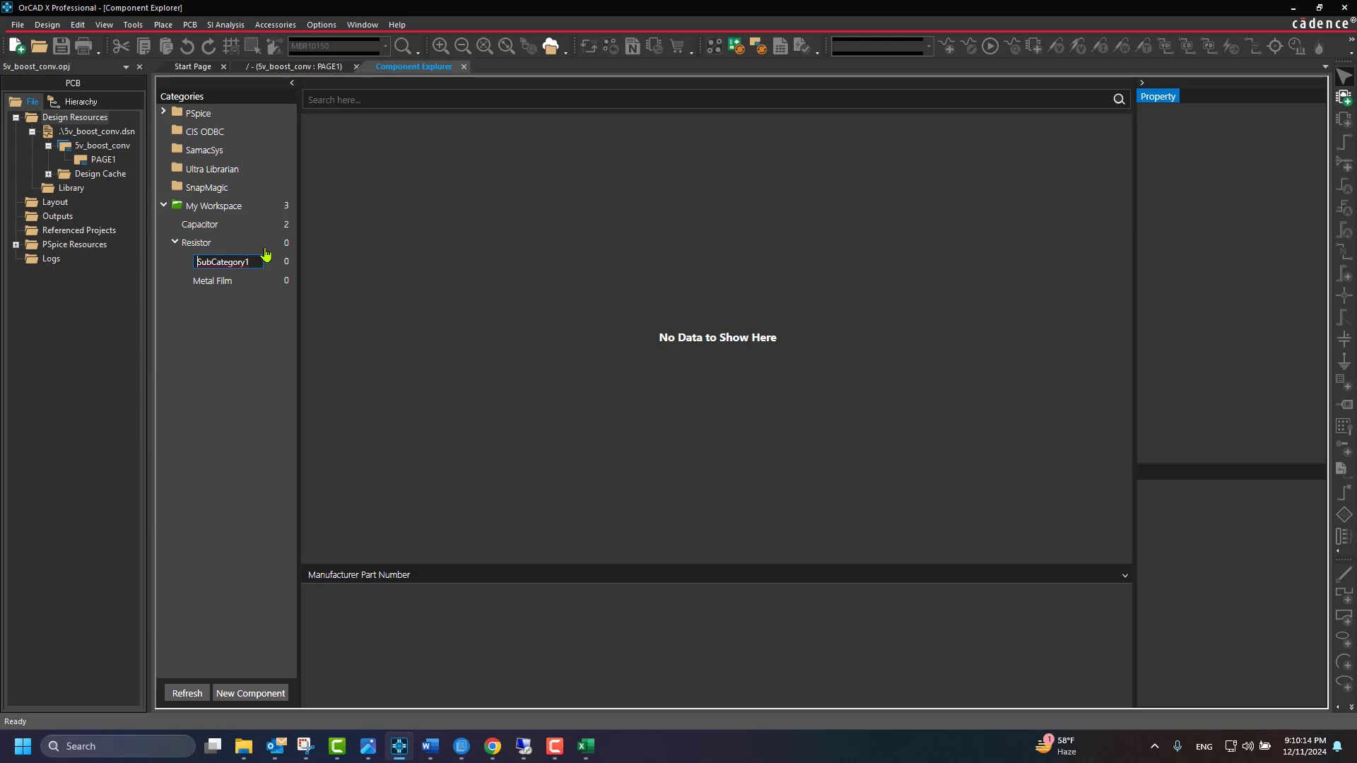
text(Carbon Film)
click(265, 249)
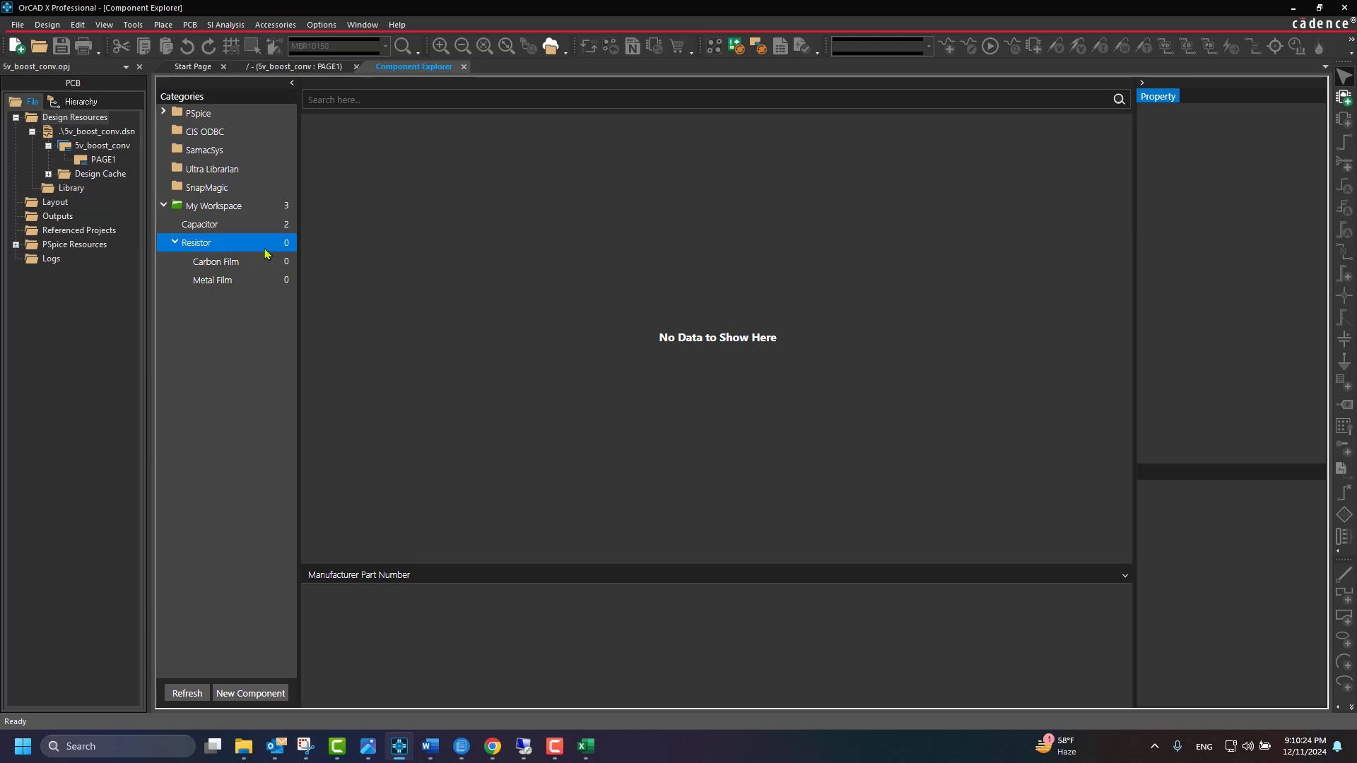
right_click(265, 249)
Save resistor part cdn-res-001 as Active, Carbon Film only, described '1k Carbon Film'.
click(312, 340)
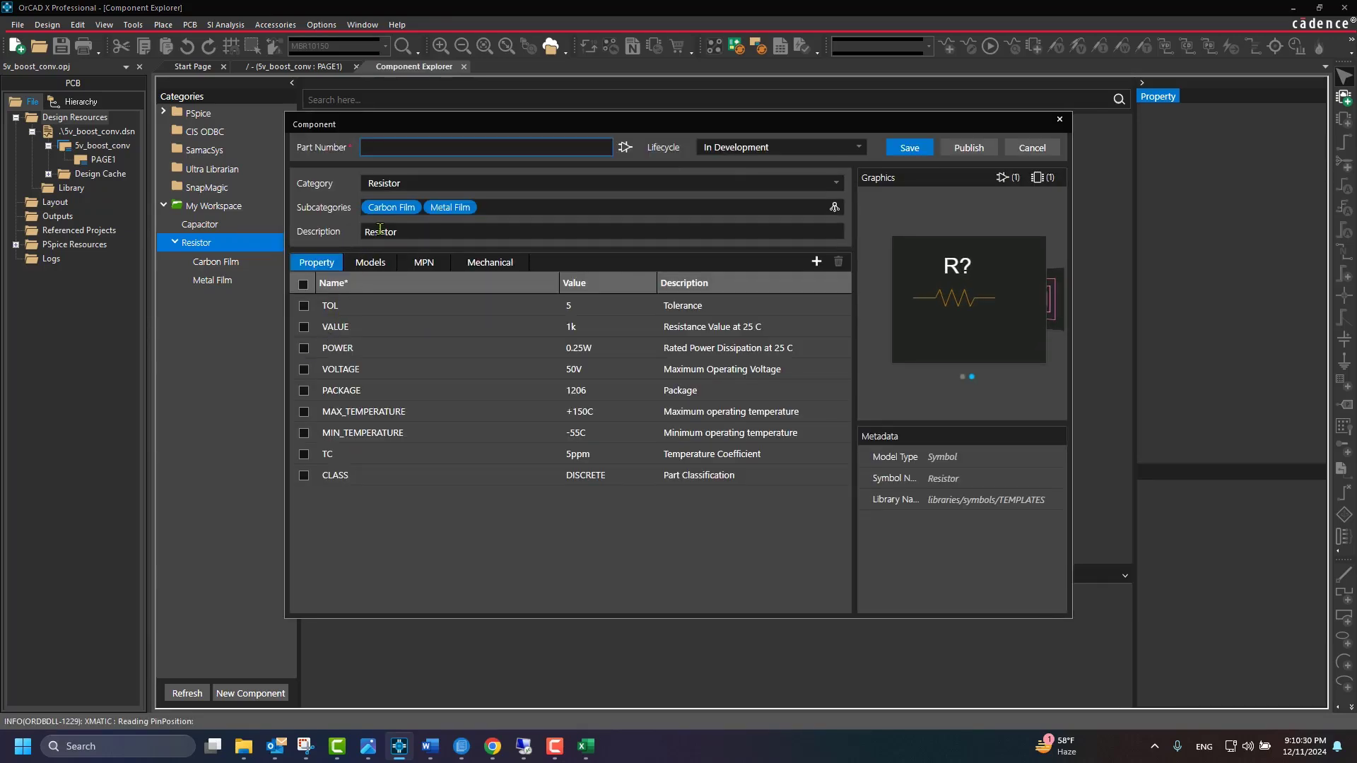
text(cdn-res-001)
click(812, 149)
click(785, 200)
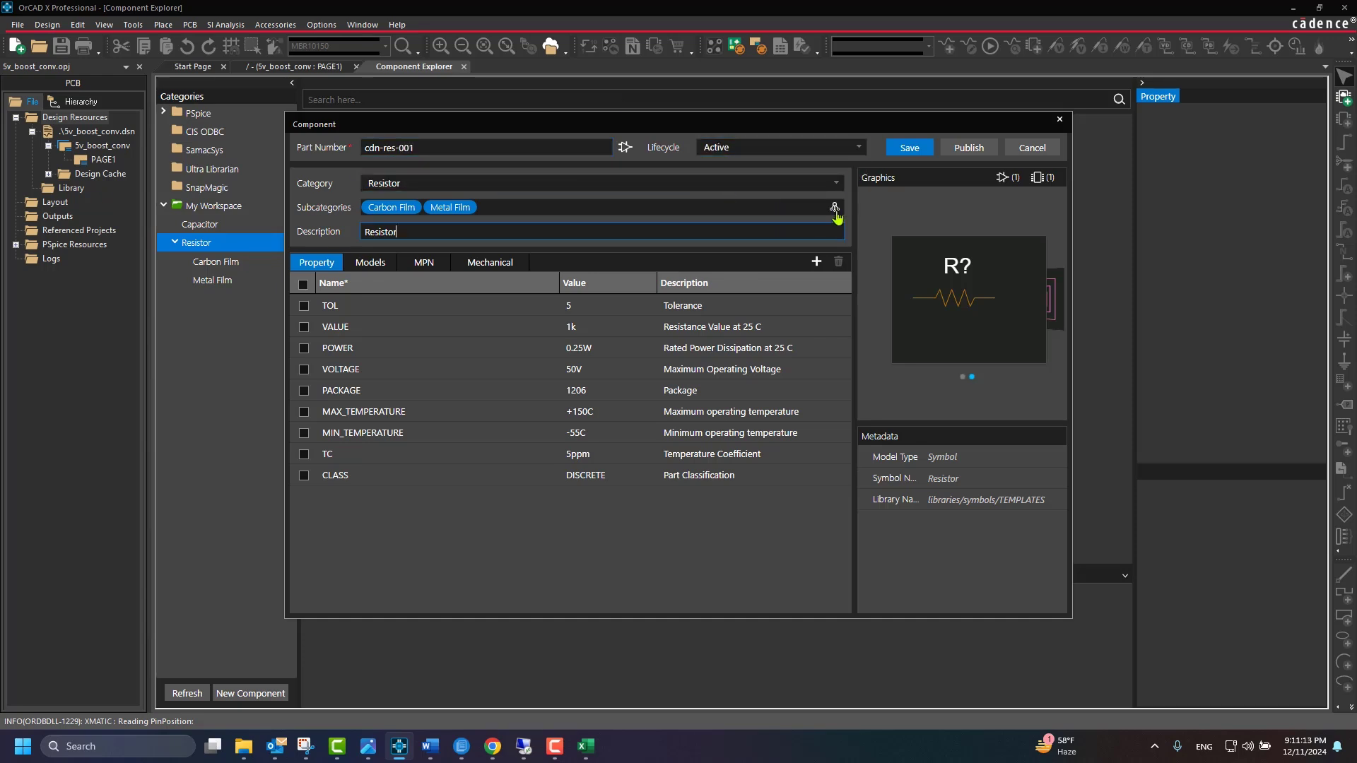
click(835, 207)
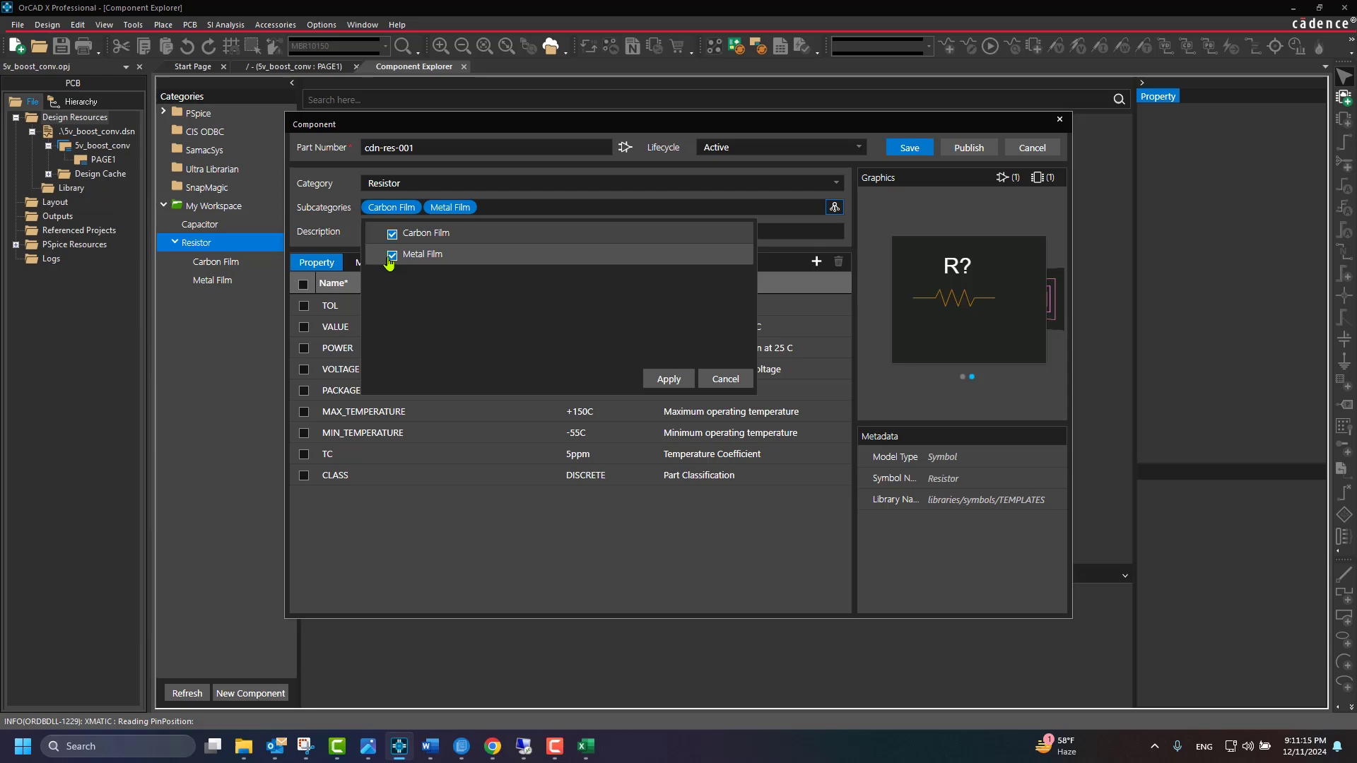
click(392, 256)
click(669, 379)
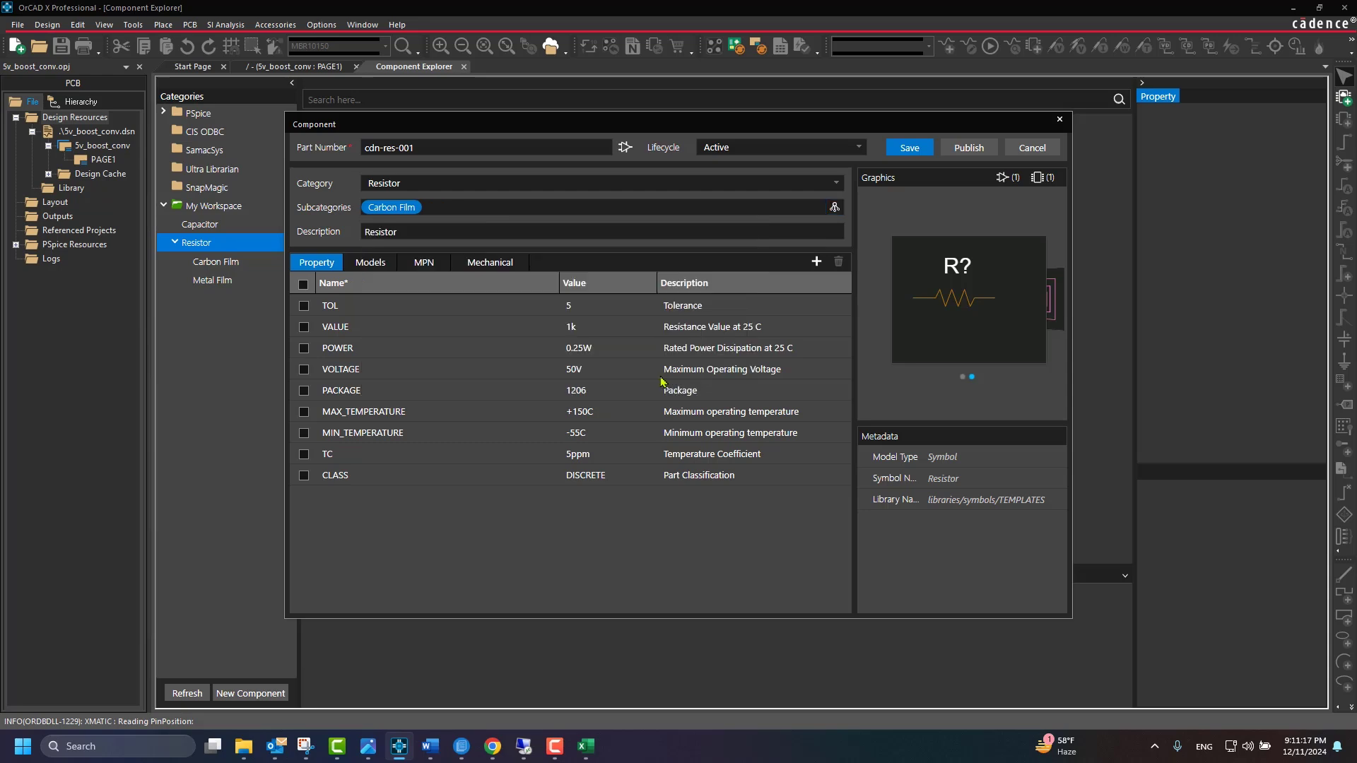
click(368, 230)
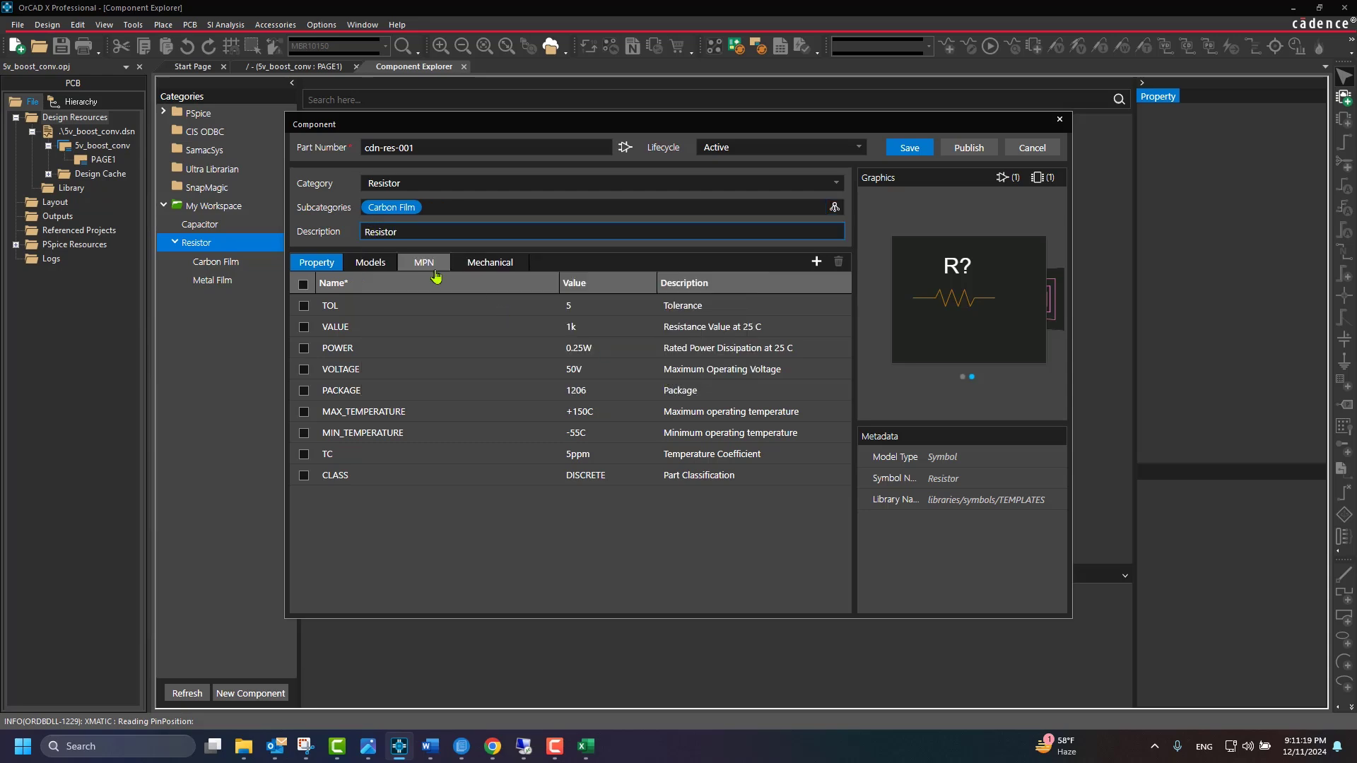
text(1k Carbon Film)
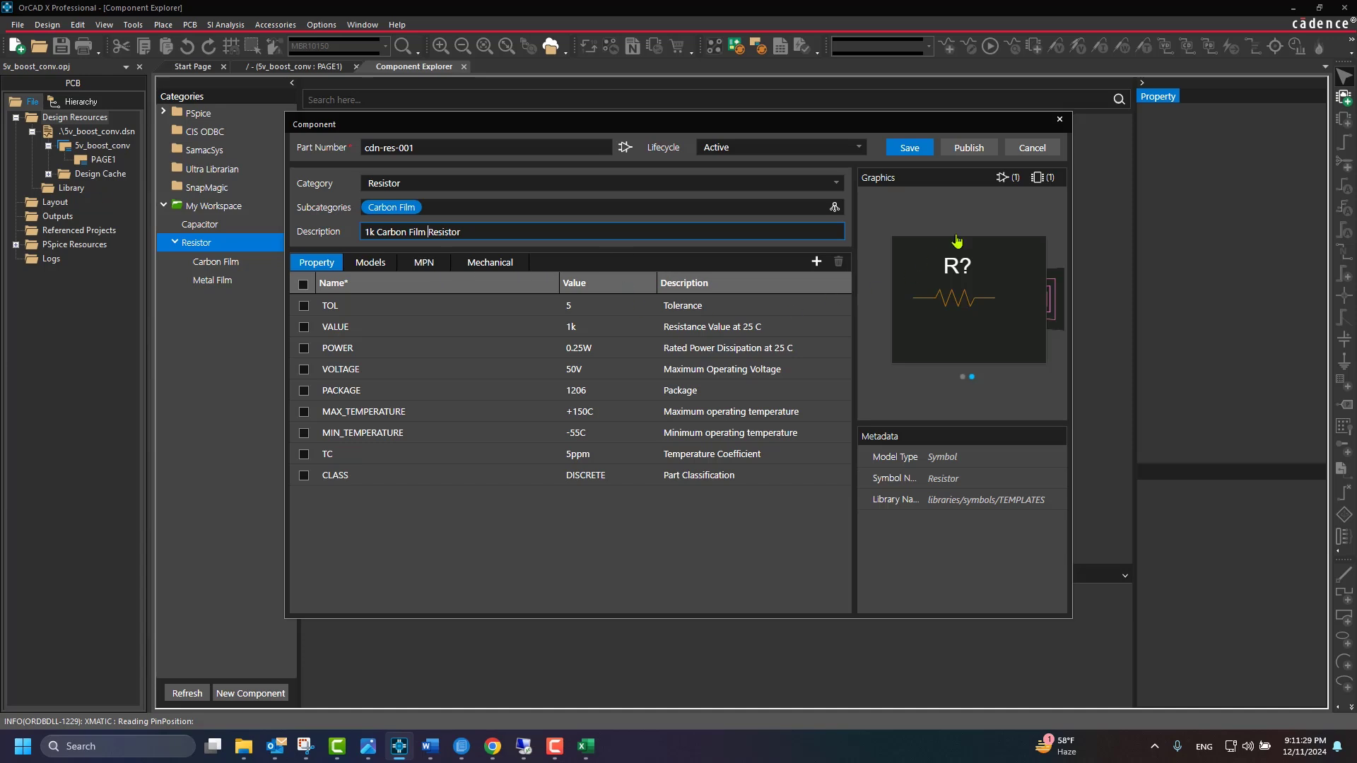
click(906, 157)
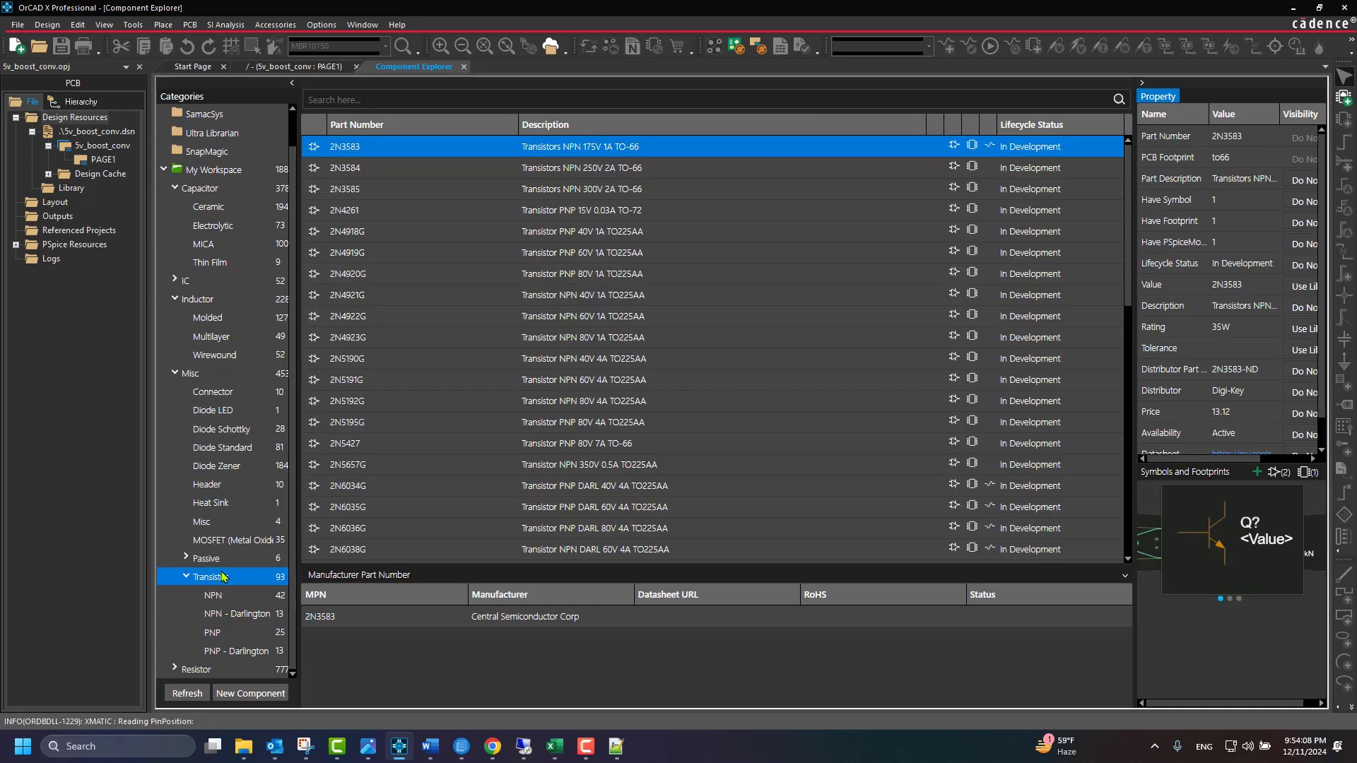
Place the 2.7pF thin-film capacitor 02013J2R7BBSTR from My Workspace onto PAGE1.
click(240, 173)
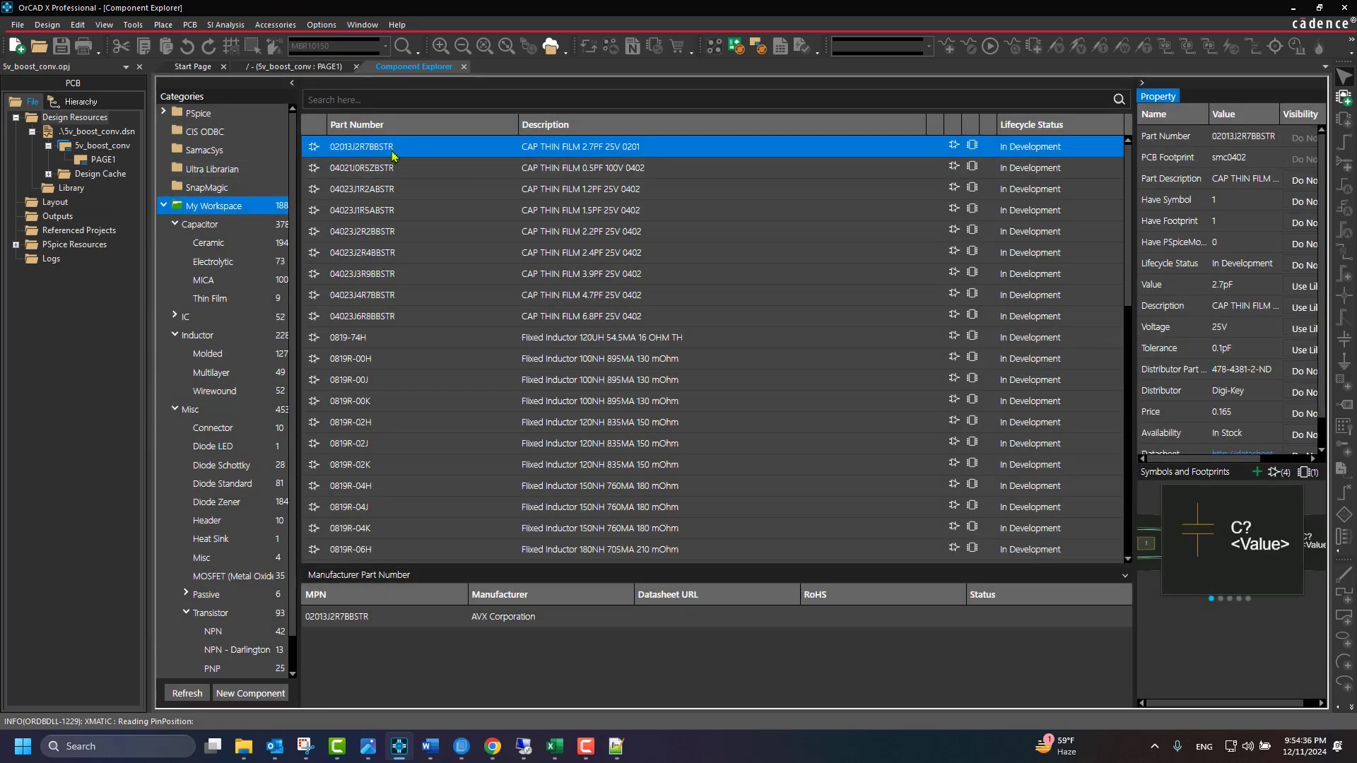
double_click(393, 151)
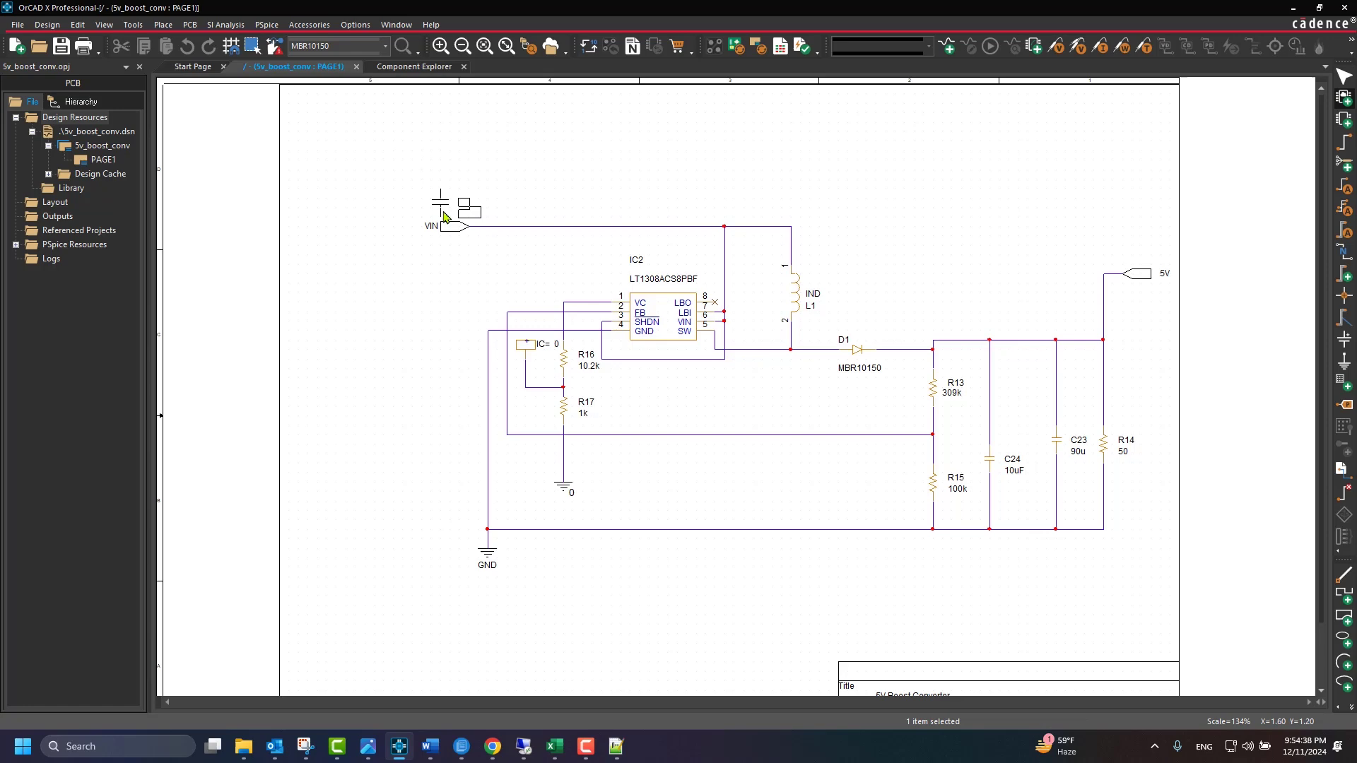